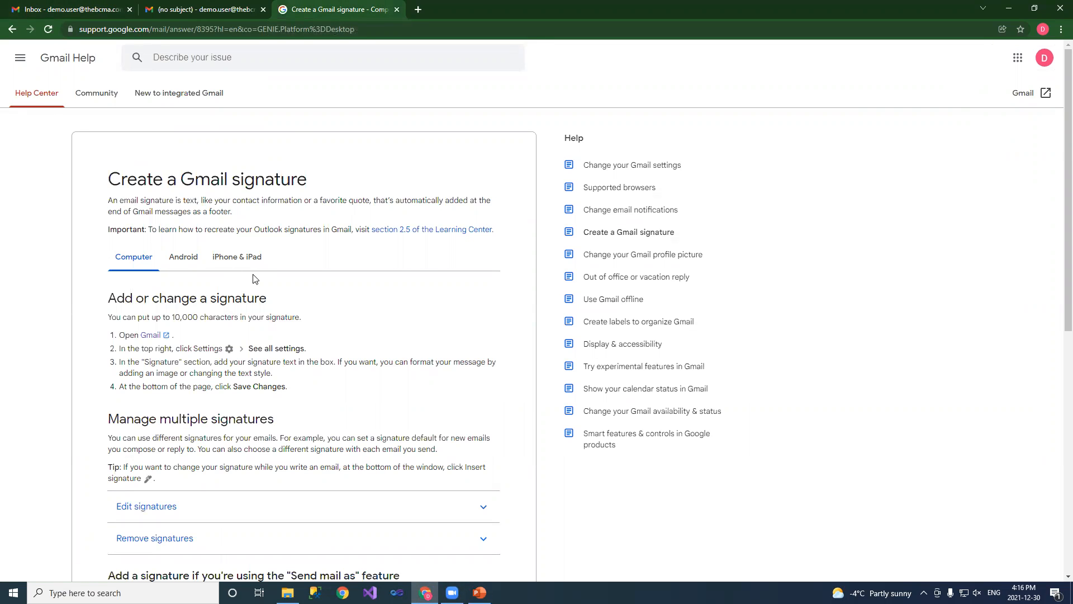
scroll(255, 280, "down", 4)
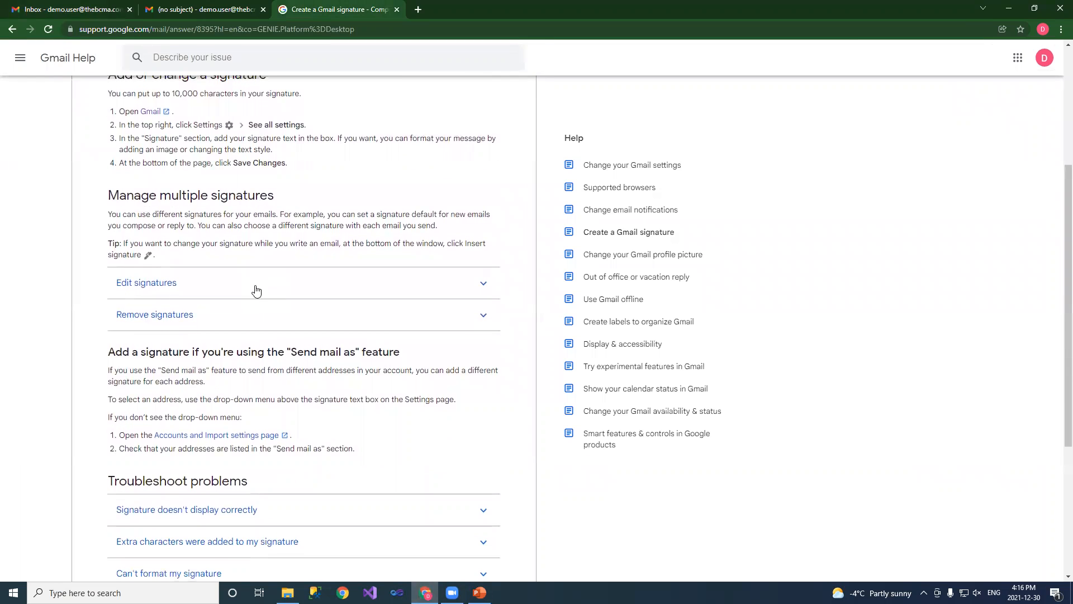
scroll(256, 290, "up", 2)
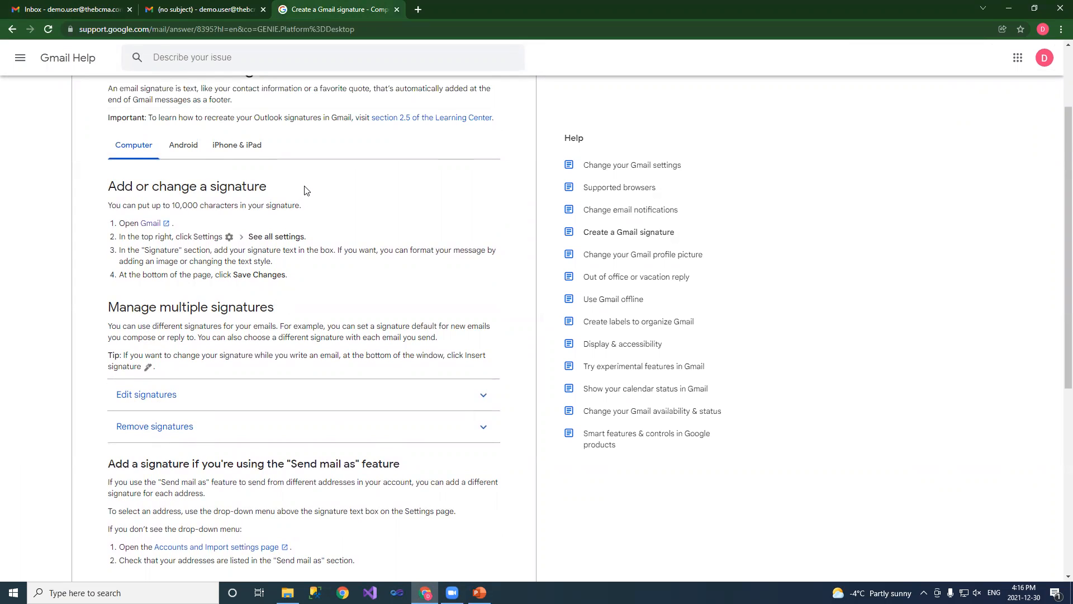
scroll(304, 190, "down", 5)
scroll(304, 191, "up", 4)
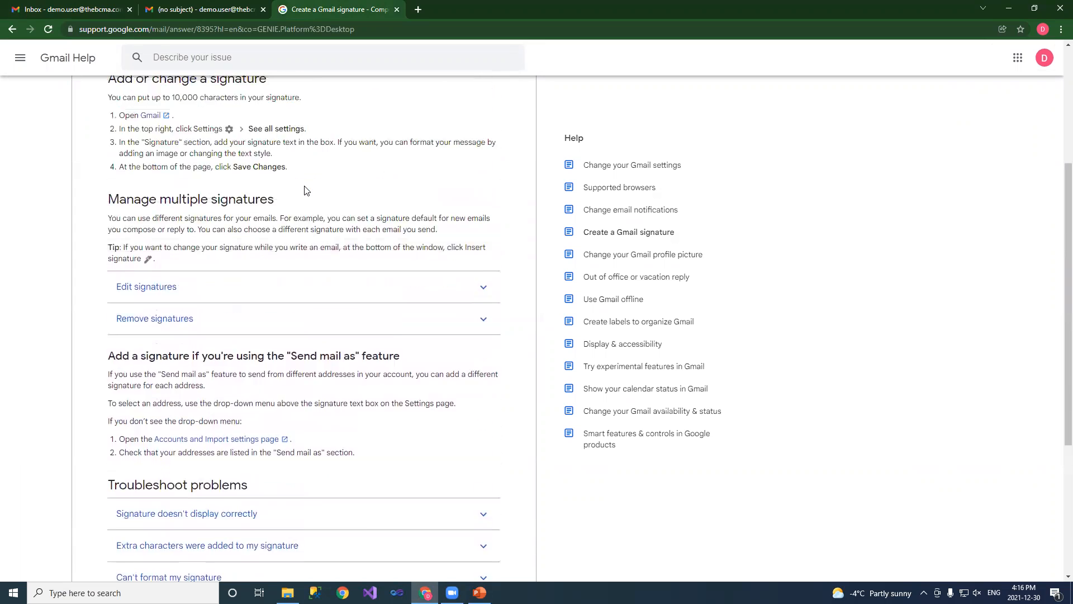
scroll(332, 242, "up", 2)
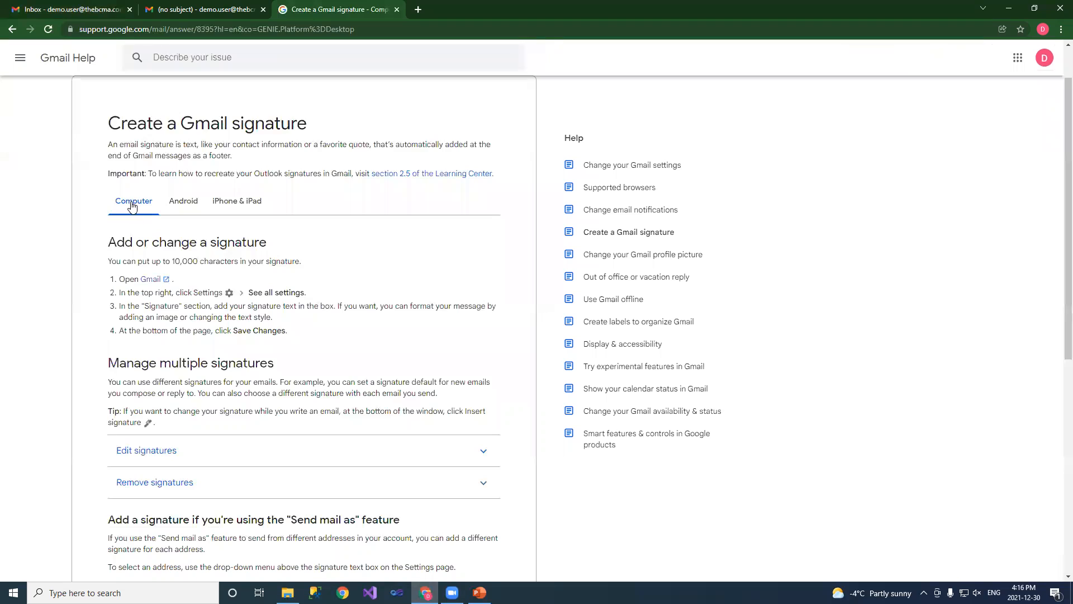
left_click(190, 207)
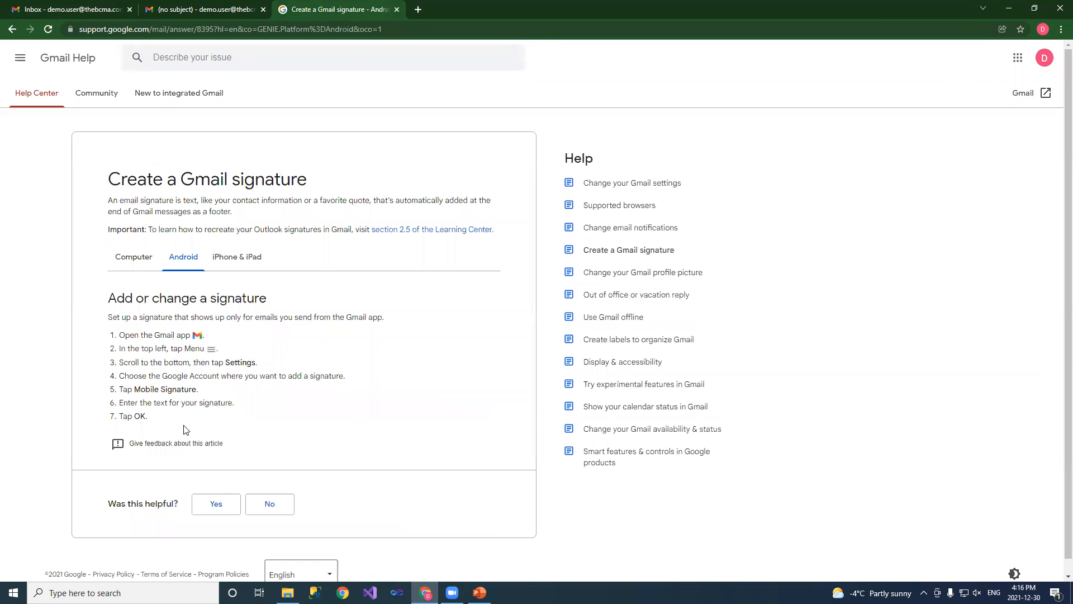
left_click(222, 262)
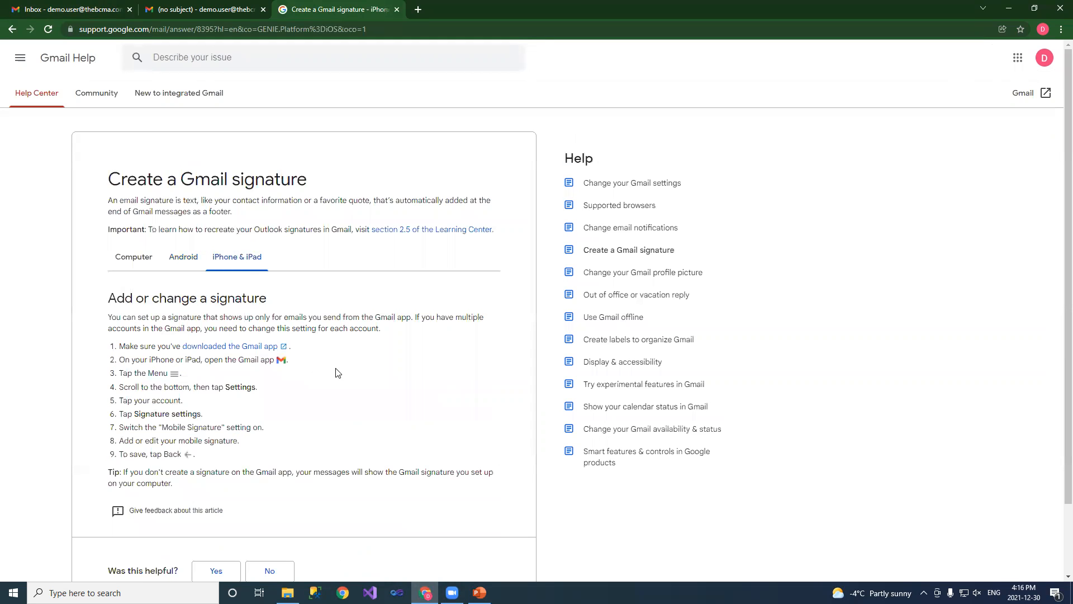
scroll(353, 350, "down", 2)
scroll(357, 385, "up", 2)
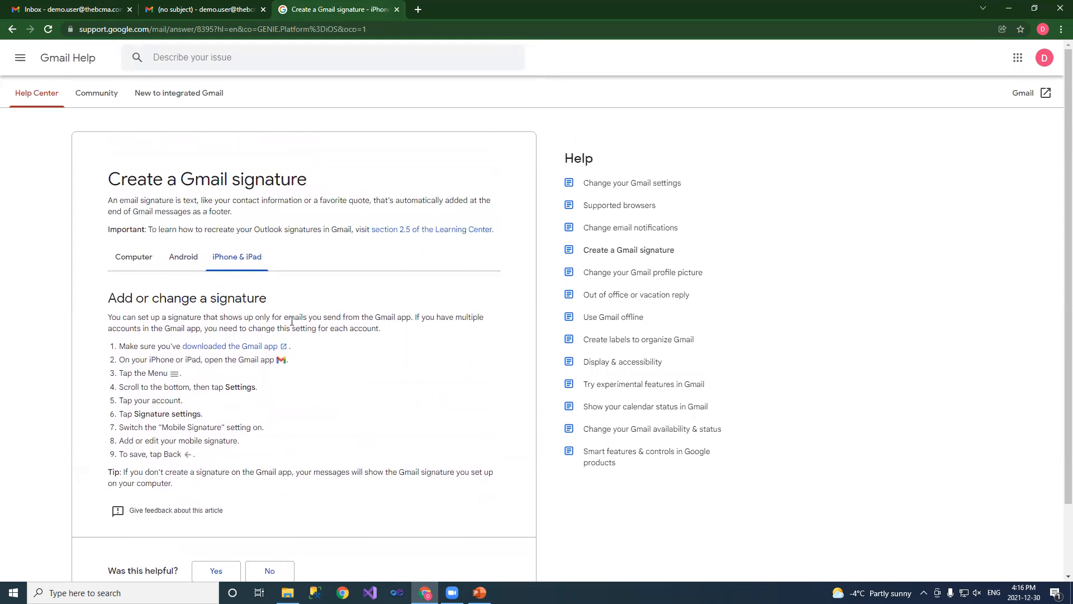
left_click(127, 263)
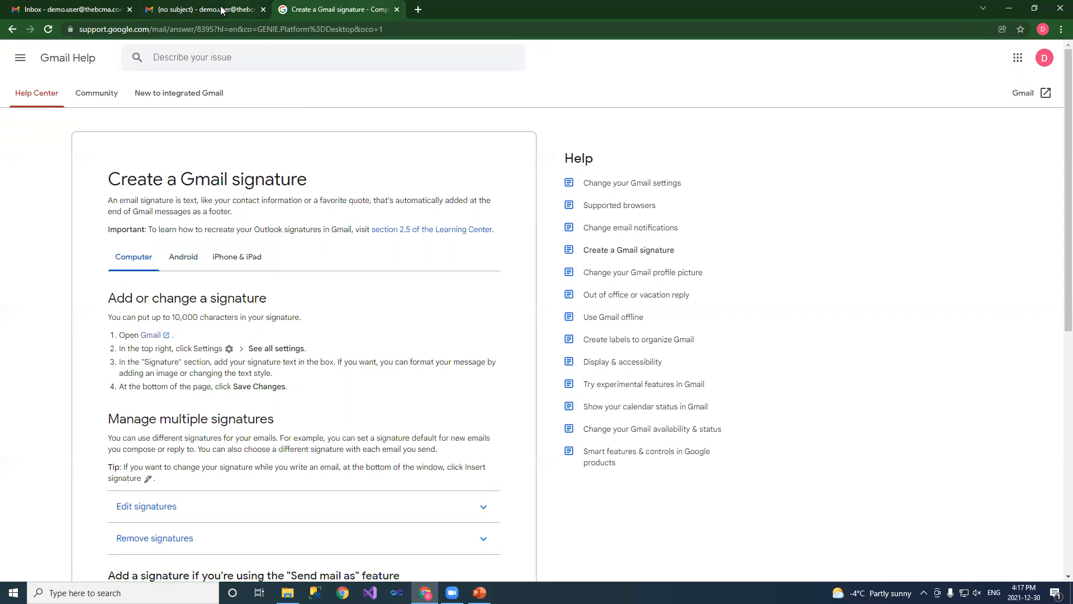
Go to the Gmail inbox, open See all settings, and scroll to the empty Signature section
left_click(53, 10)
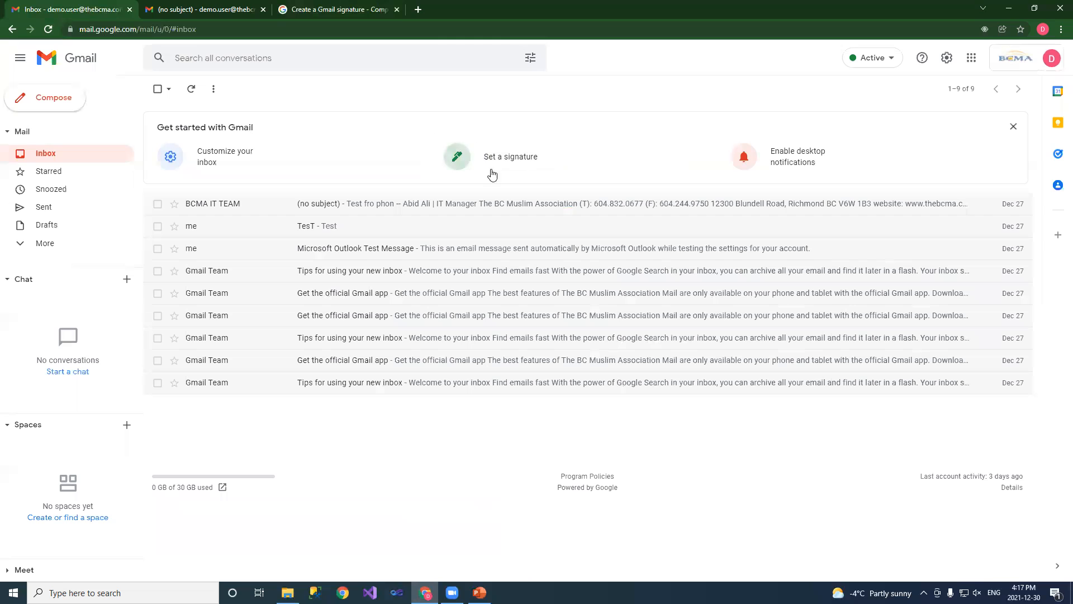
left_click(945, 64)
left_click(960, 121)
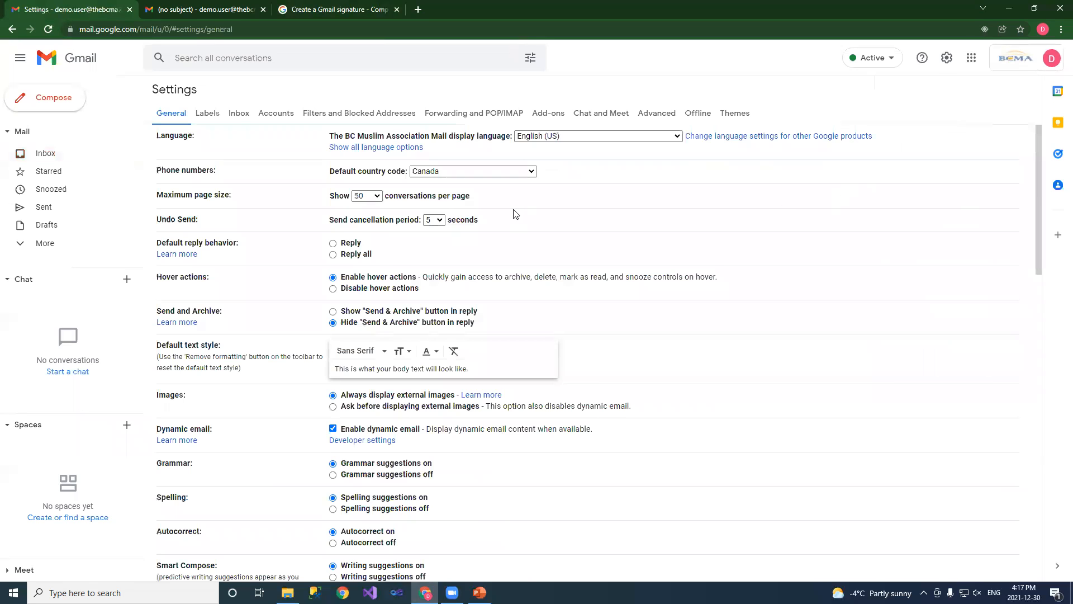
scroll(515, 215, "down", 5)
scroll(366, 263, "down", 3)
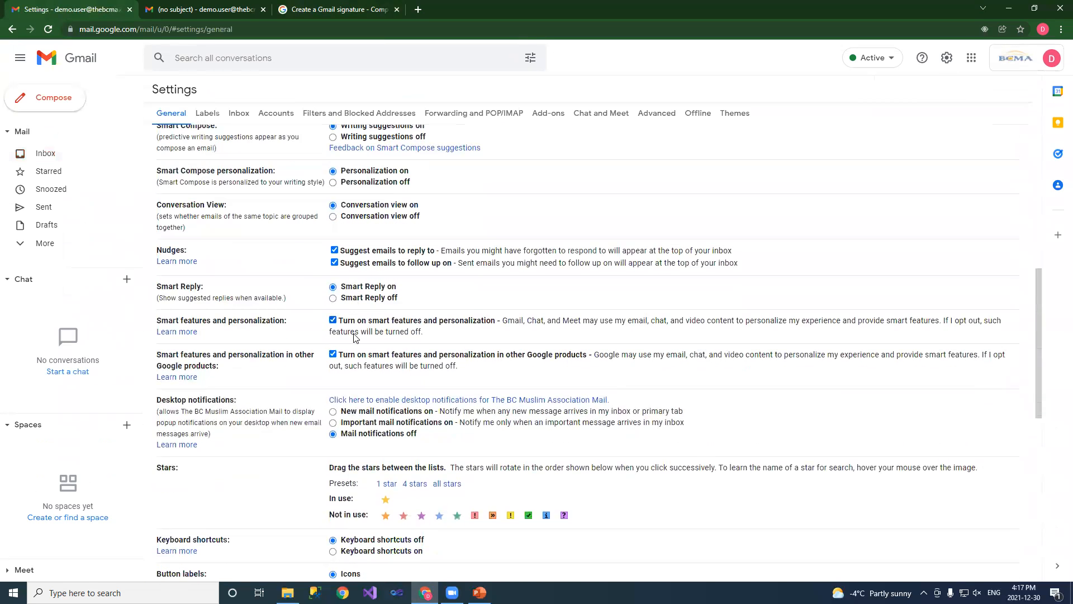
scroll(199, 333, "down", 3)
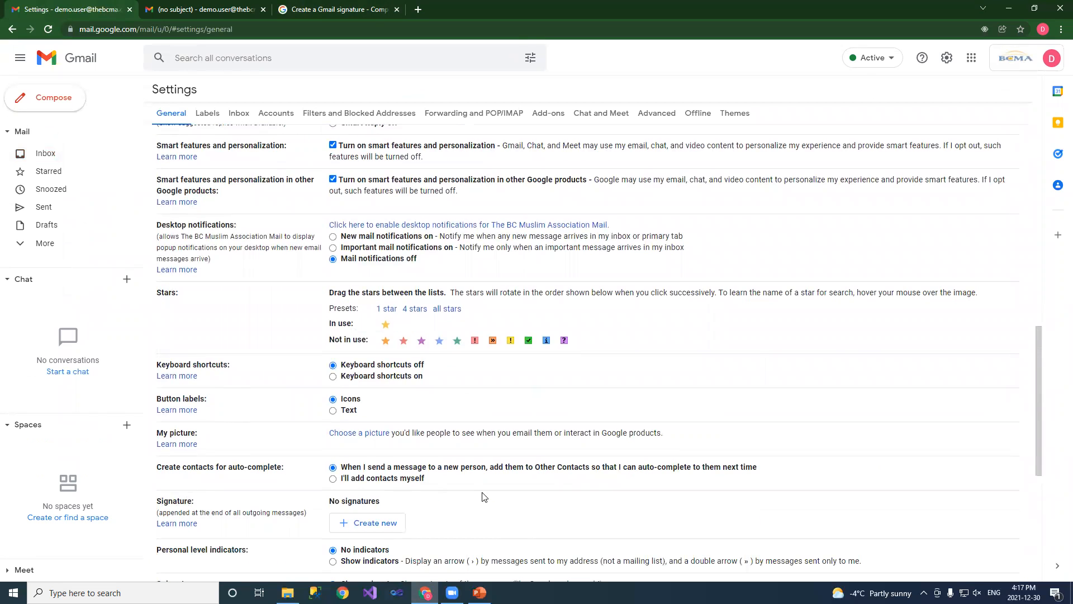
scroll(478, 497, "down", 3)
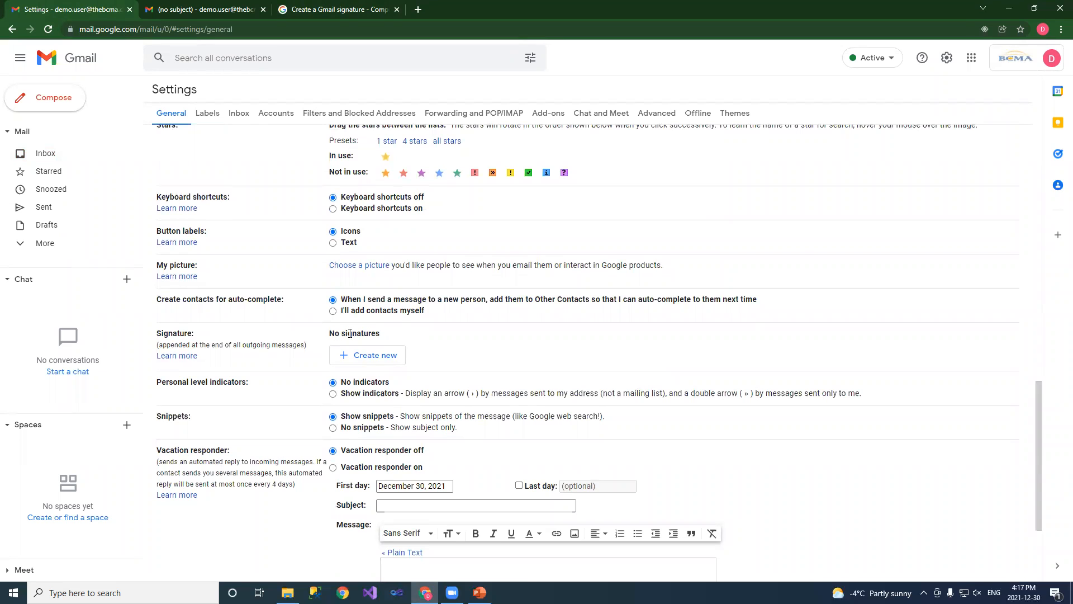
Create a new signature named 'My Signature', then briefly open and close a compose window
left_click(375, 361)
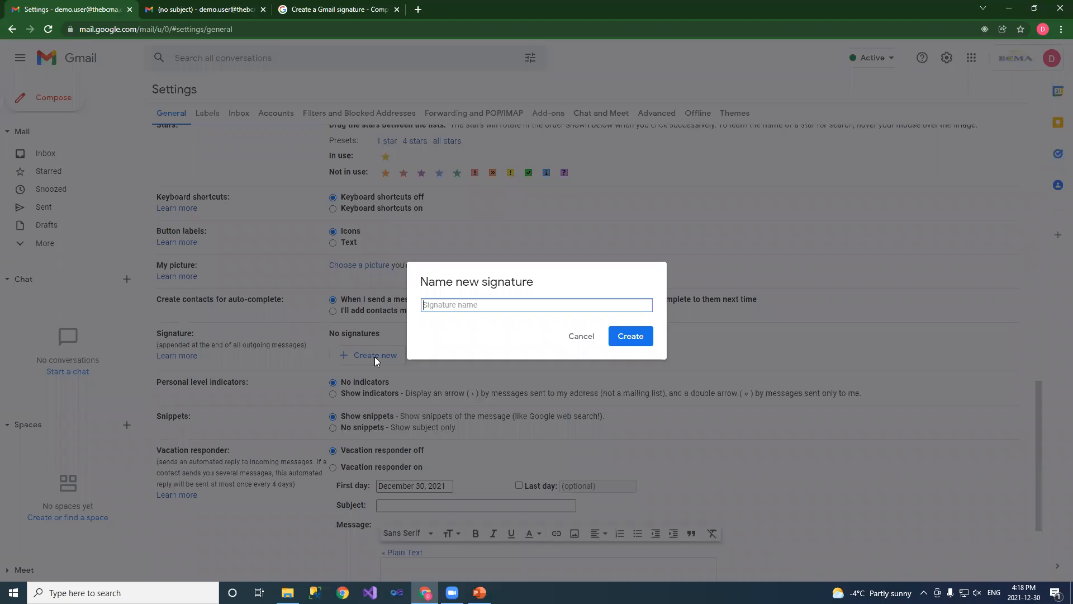
type("M")
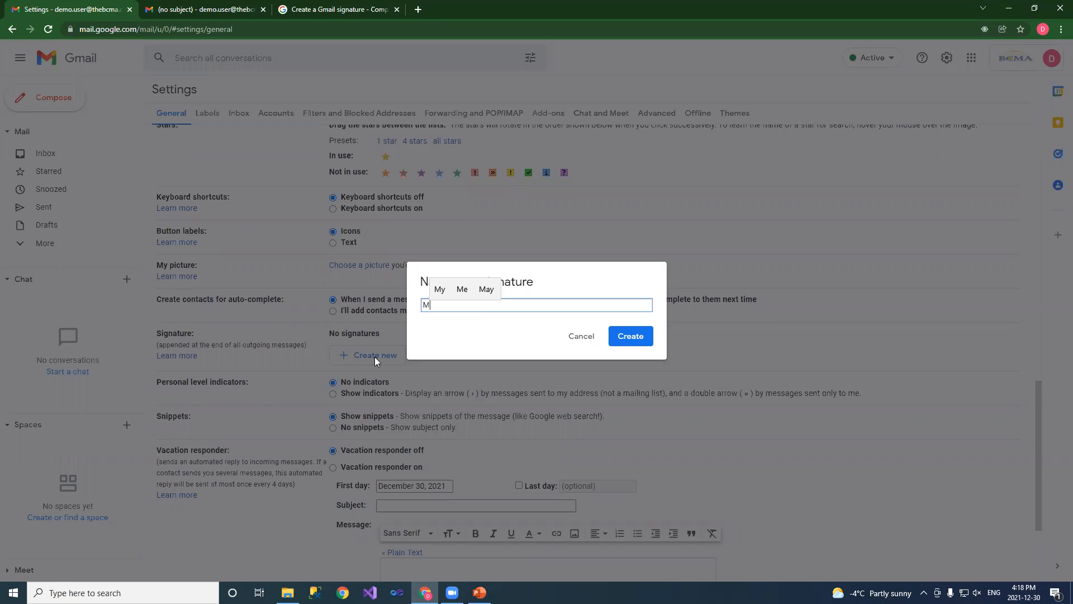
type("y")
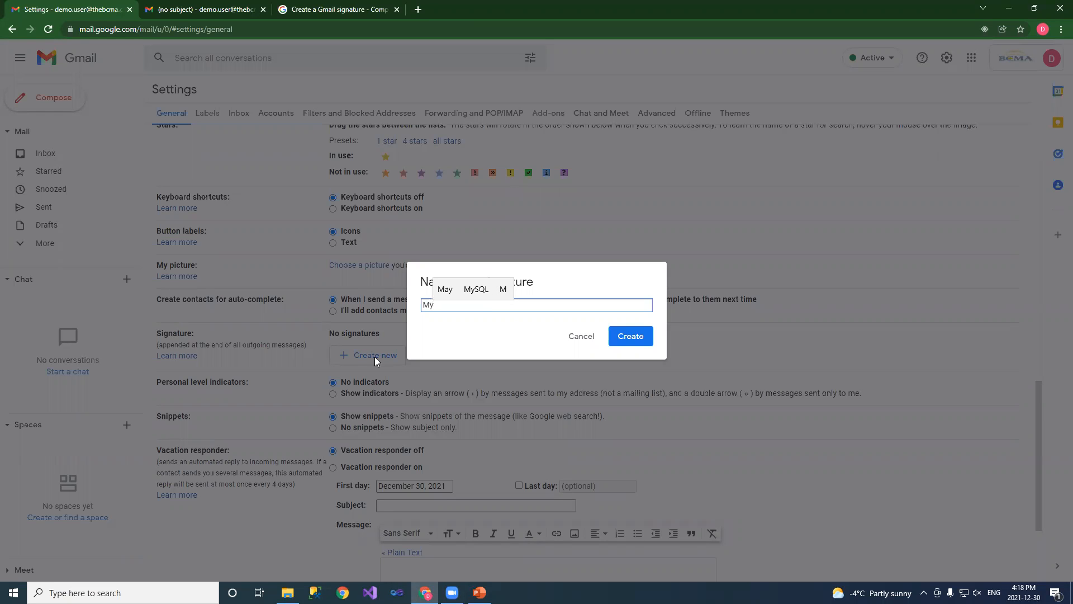
type(" Signature")
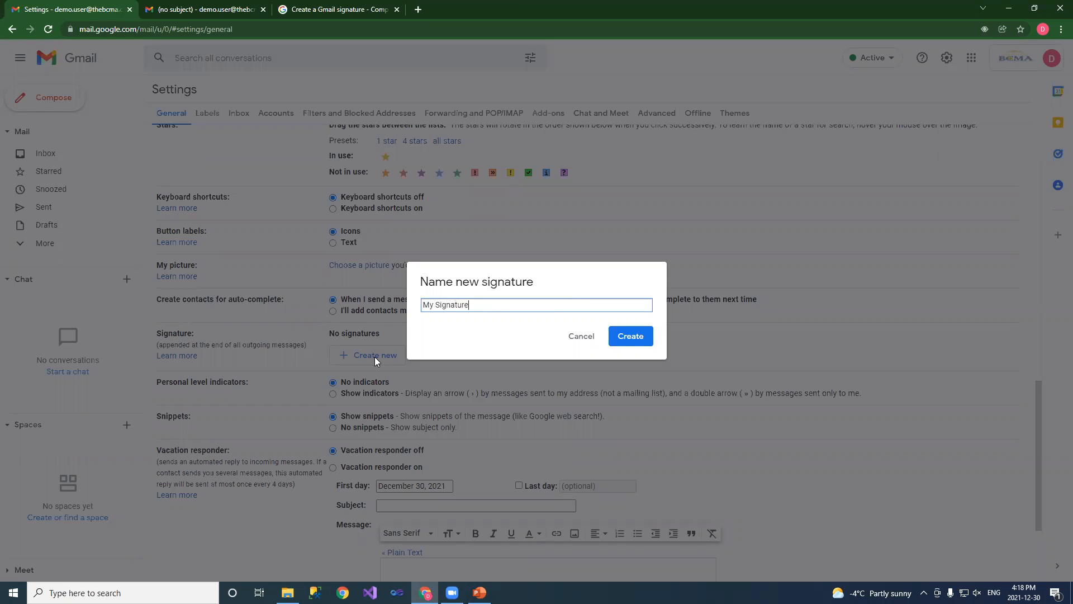
left_click(627, 336)
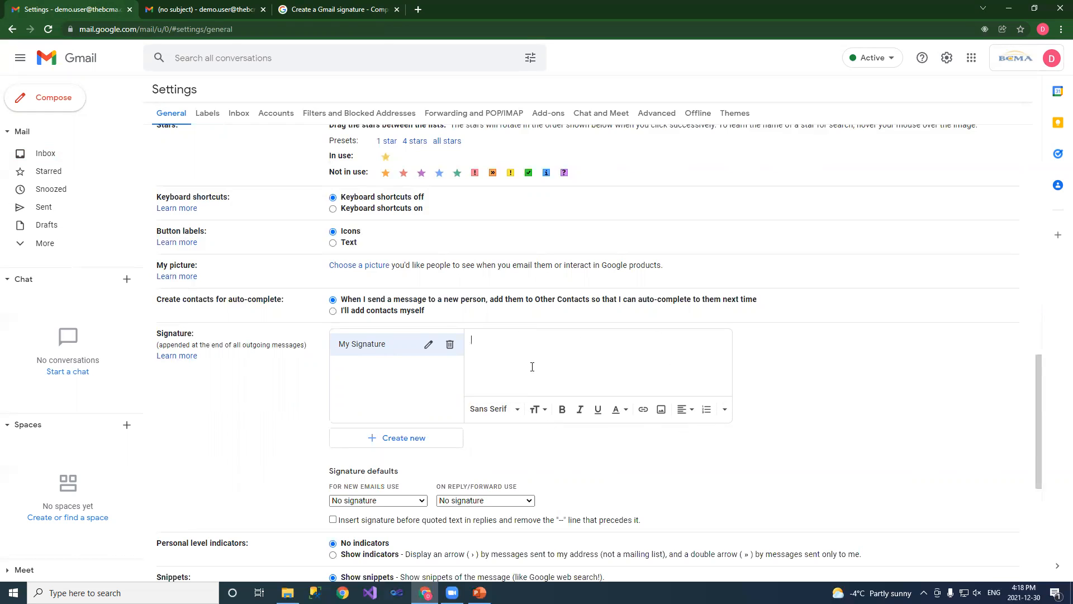
left_click(55, 104)
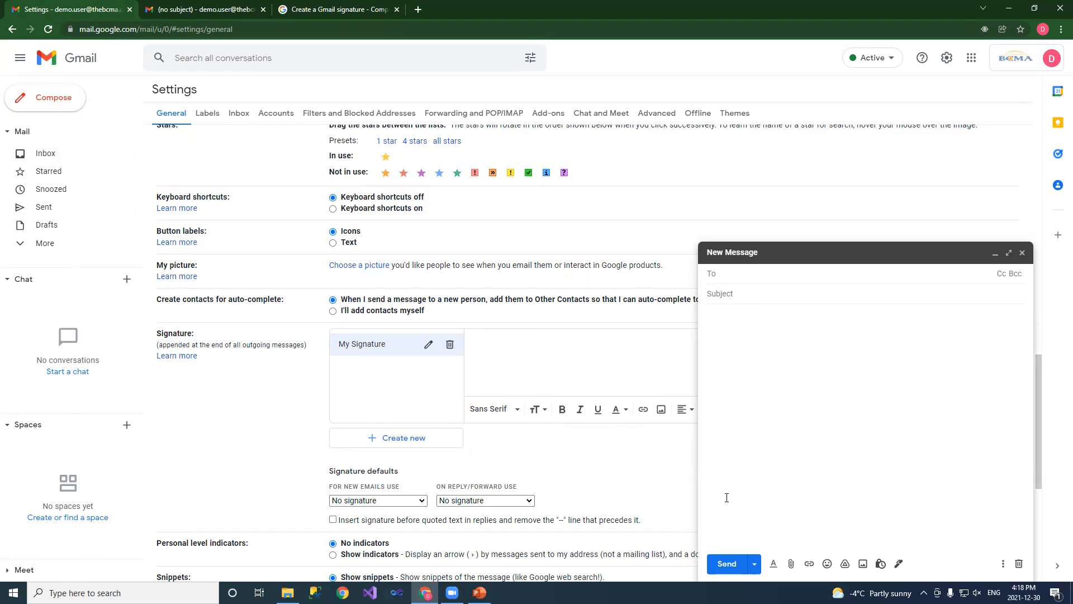
left_click(1023, 254)
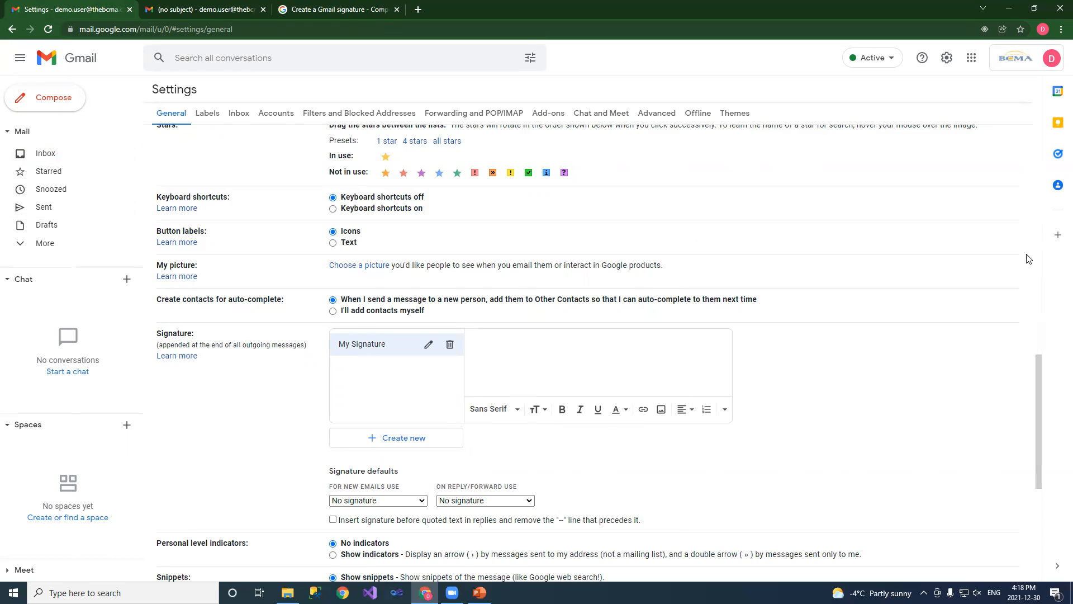
Copy the signature block from the received email and paste it into My Signature
left_click(201, 12)
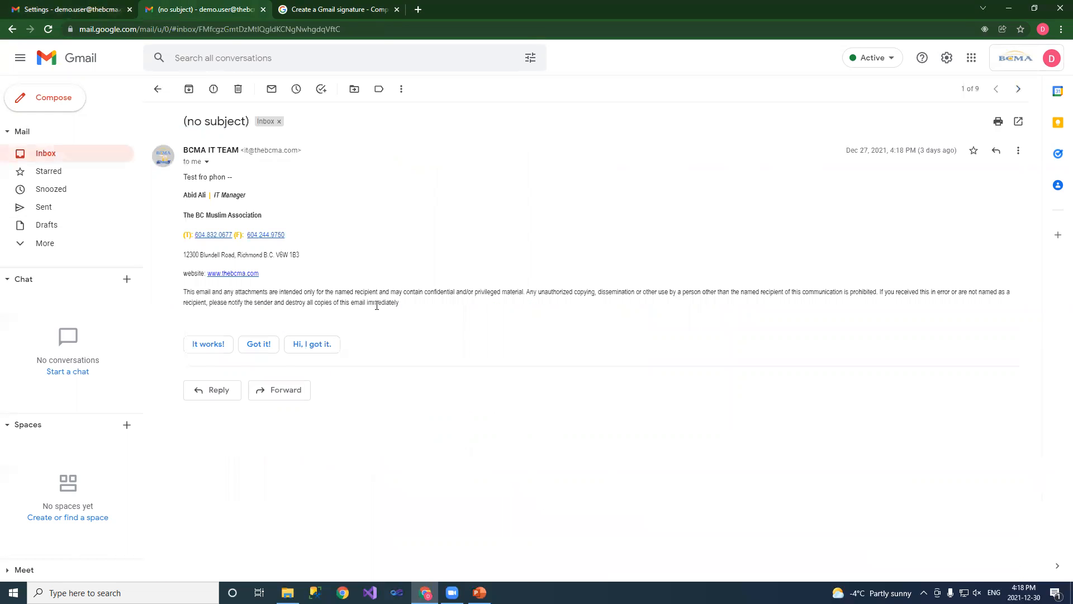
mouse_move(411, 307)
left_mouse_down()
mouse_move(310, 272)
mouse_move(184, 191)
left_mouse_up()
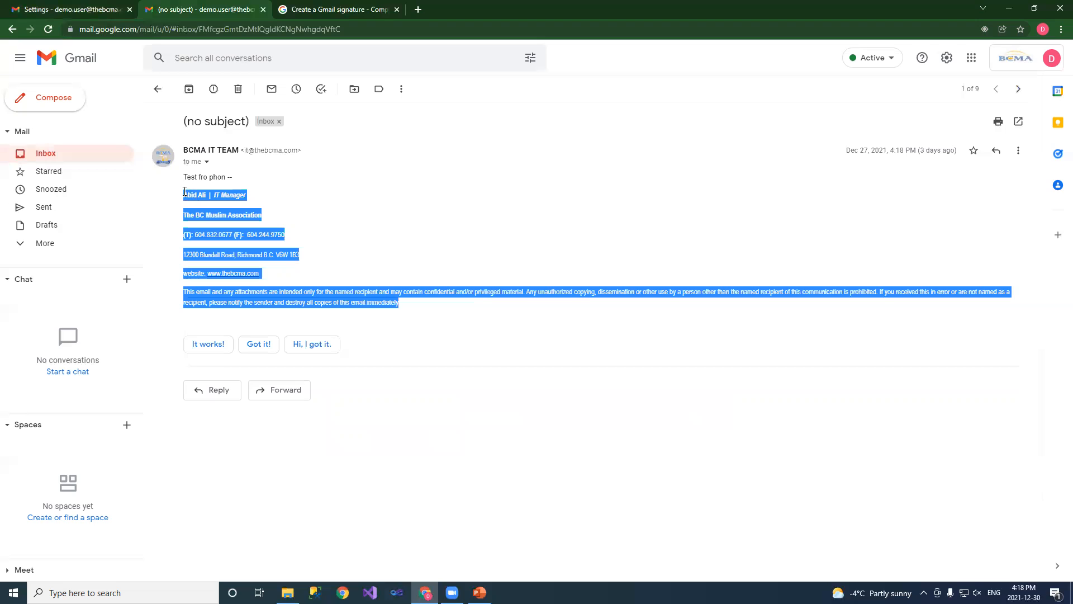
left_click(85, 13)
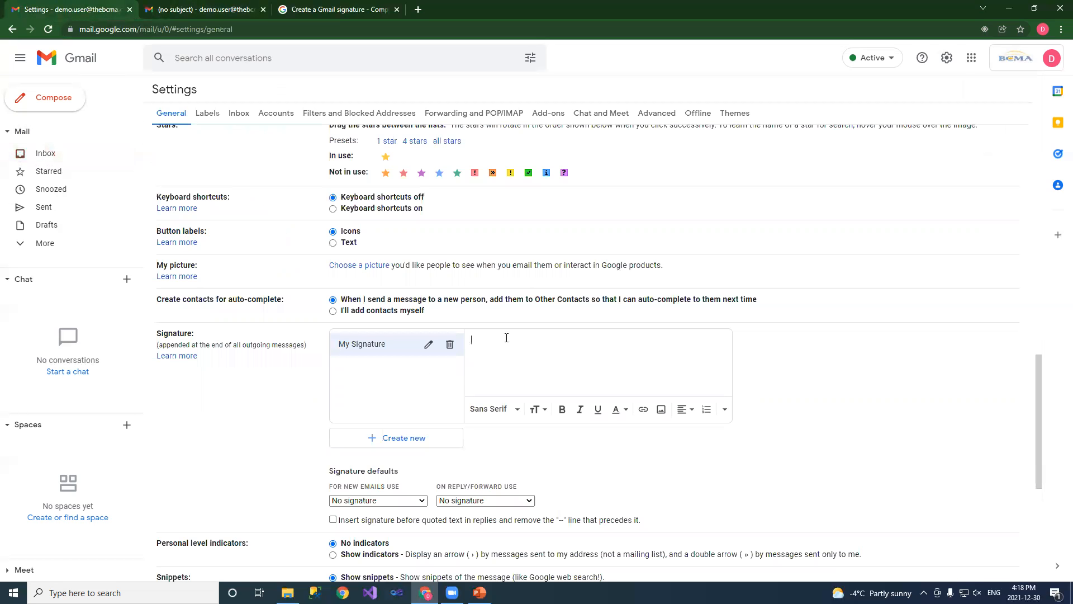
key("ctrl+v")
scroll(634, 383, "up", 3)
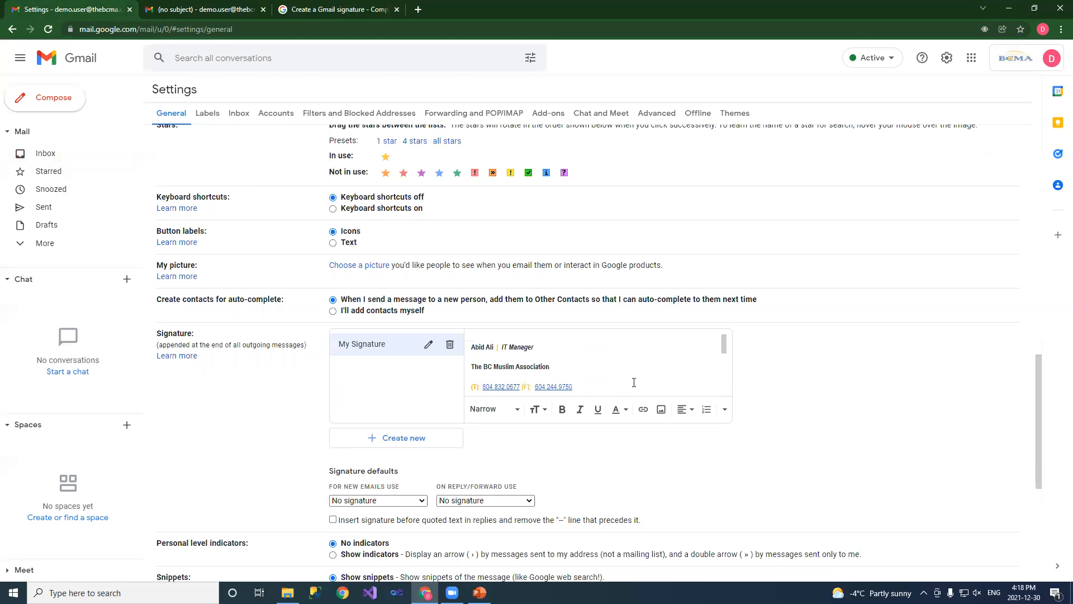
Replace the sender's name with 'Your Name' and the IT Manager title with 'Your Tittle'
left_click_drag(494, 347, 471, 347)
type("Your Name")
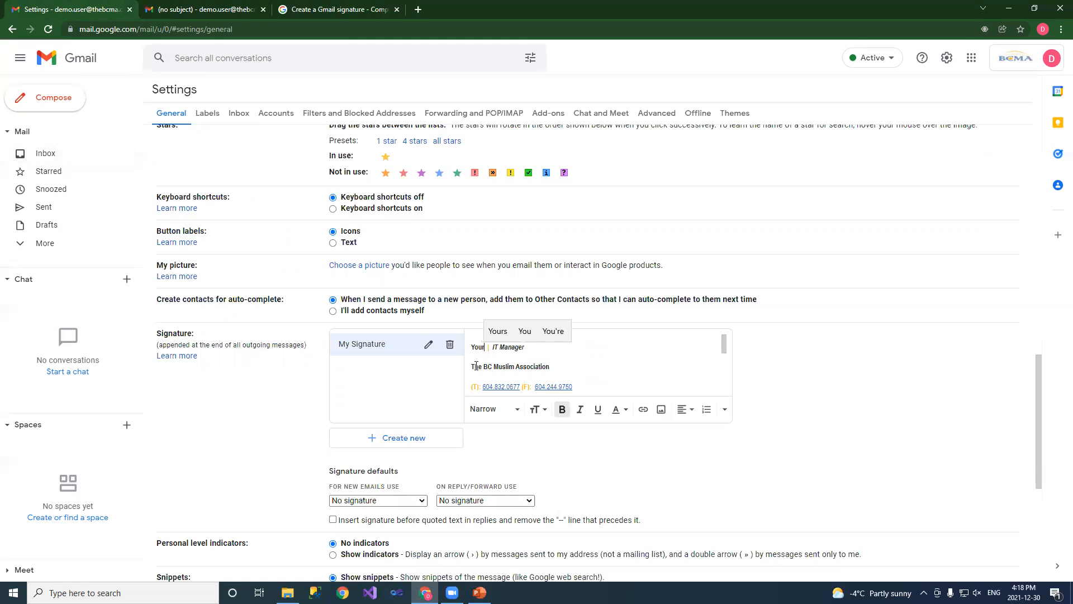
left_click_drag(545, 348, 514, 351)
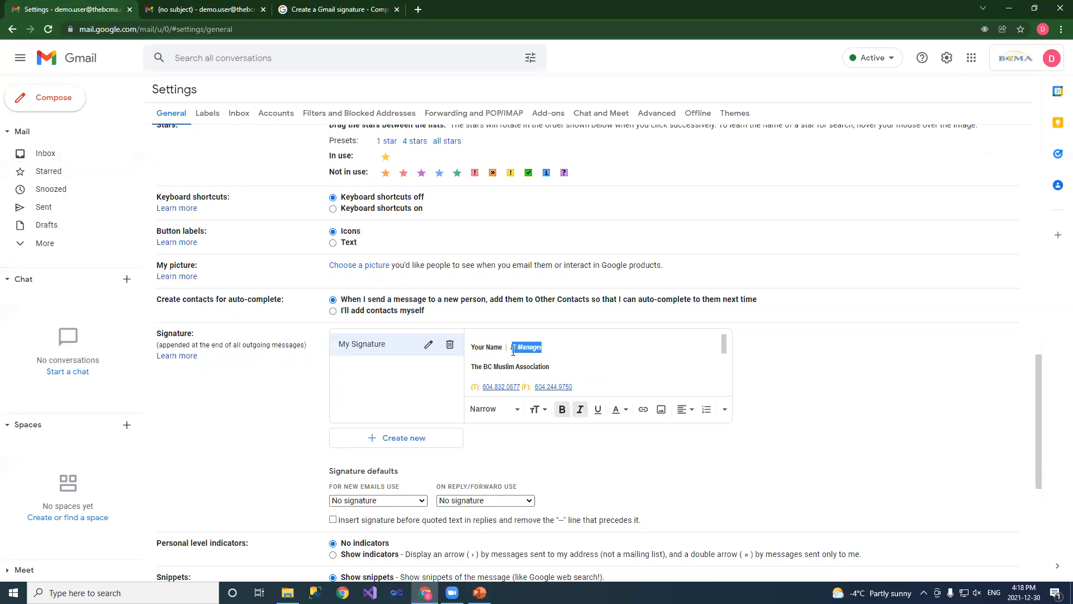
key("BackSpace")
type("Your")
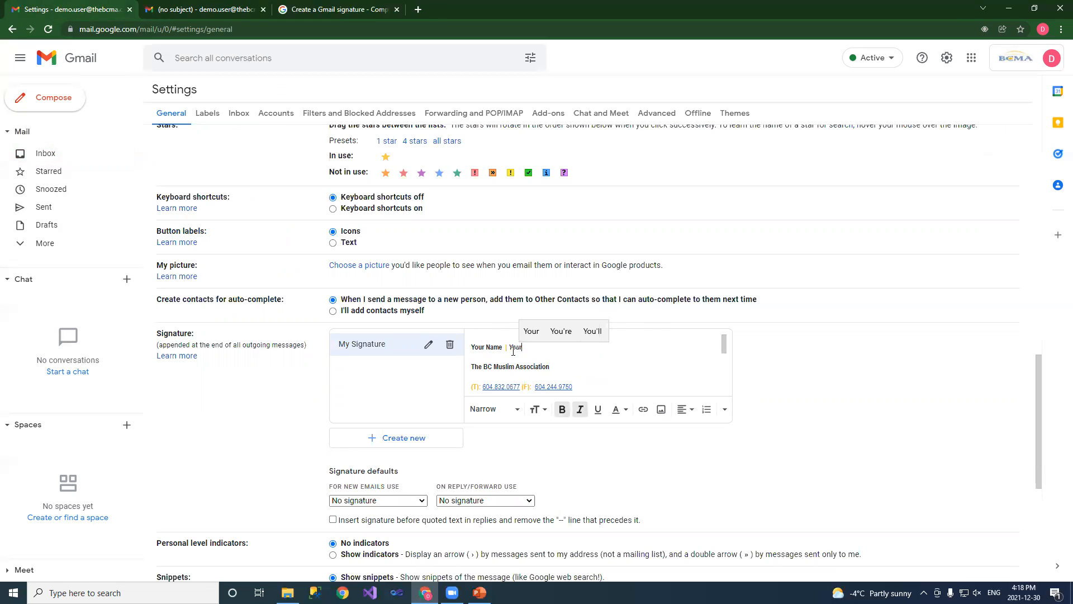
type(" Tittle")
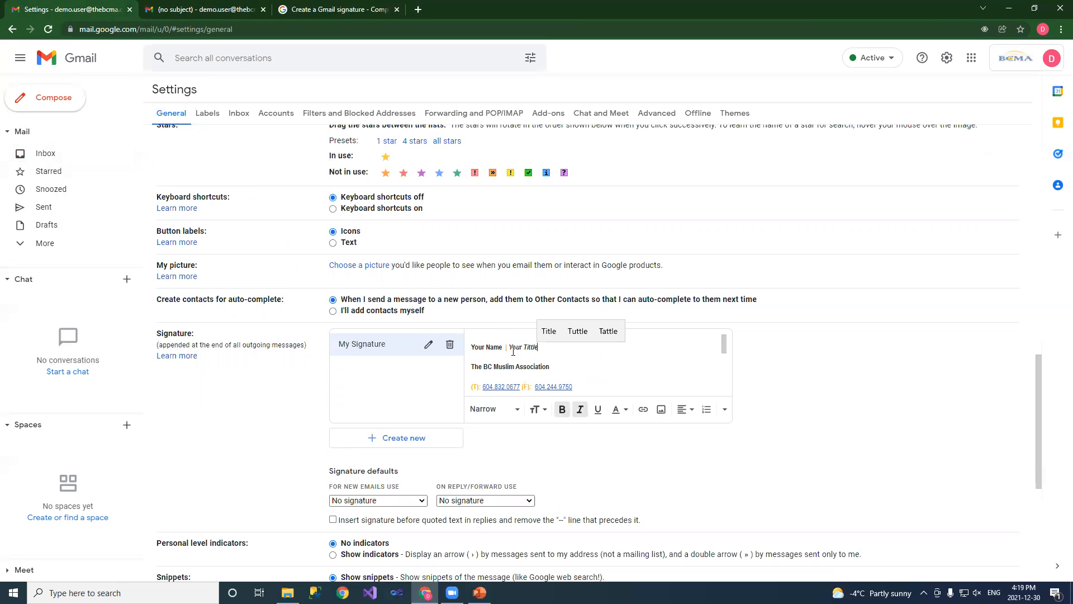
scroll(513, 351, "up", 1)
mouse_move(520, 442)
left_mouse_down()
mouse_move(598, 453)
mouse_move(602, 436)
left_mouse_up()
scroll(598, 434, "up", 1)
Scroll through My Signature to review the address, website link and confidentiality disclaimer
left_click(591, 431)
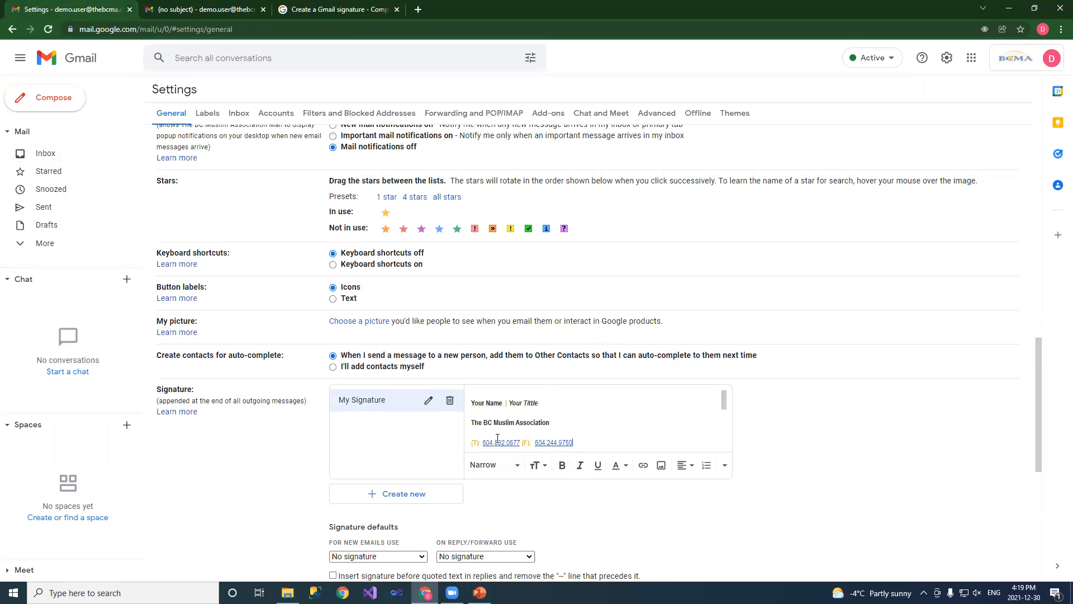
scroll(570, 441, "down", 2)
scroll(570, 441, "up", 2)
scroll(642, 432, "down", 2)
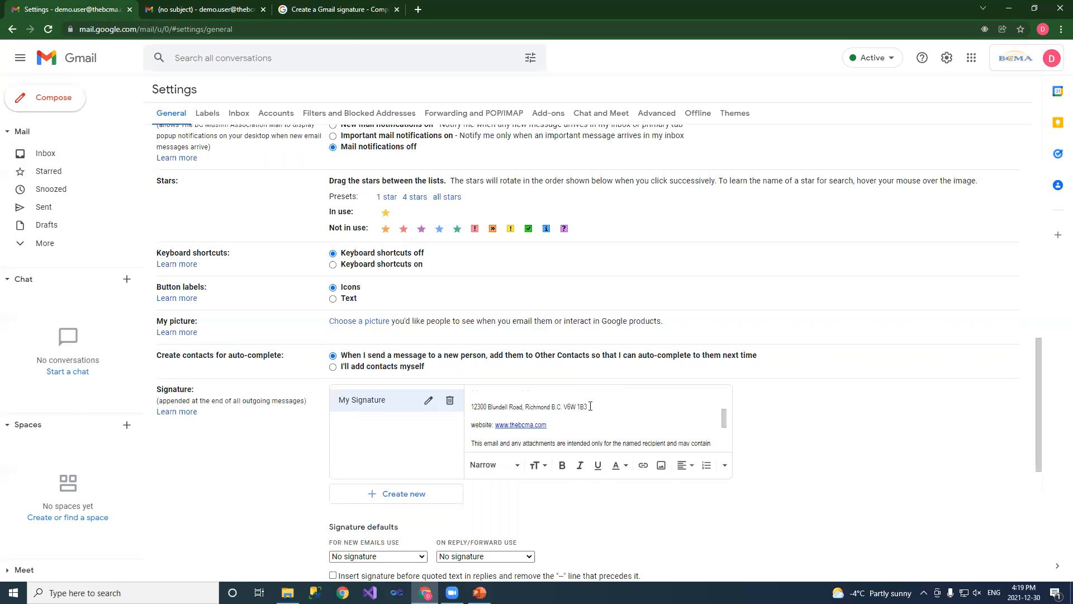
scroll(572, 418, "down", 2)
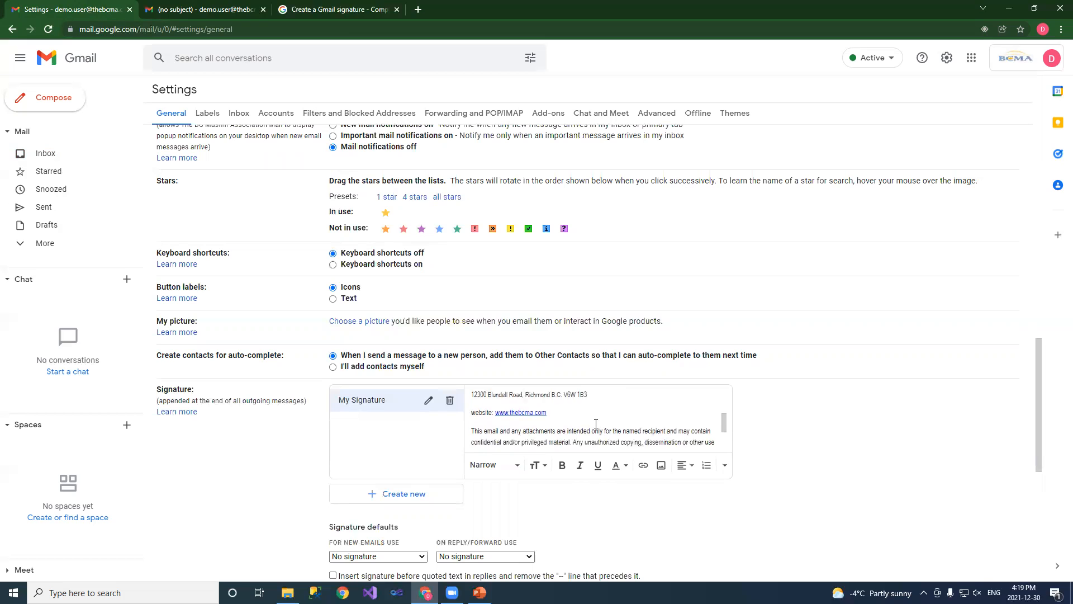
scroll(572, 418, "up", 2)
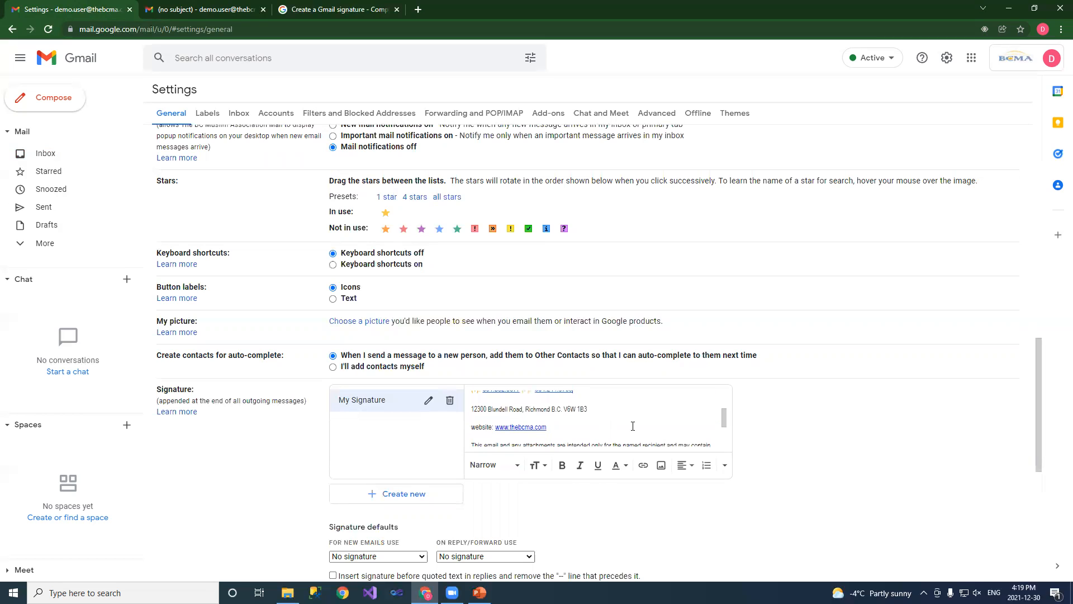
scroll(633, 426, "down", 2)
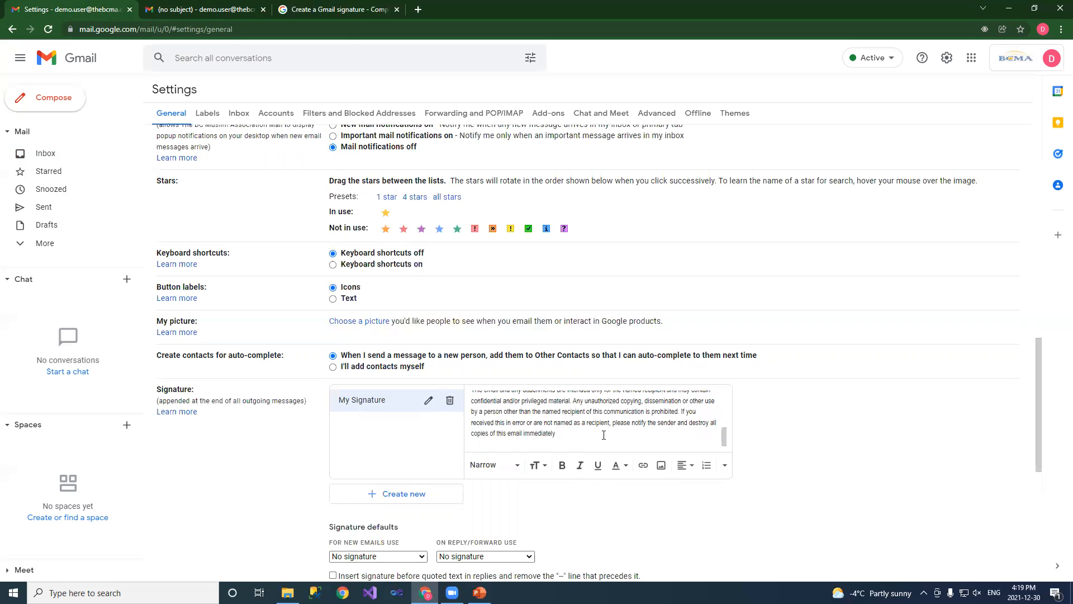
scroll(603, 435, "up", 2)
scroll(624, 430, "down", 2)
scroll(766, 407, "down", 7)
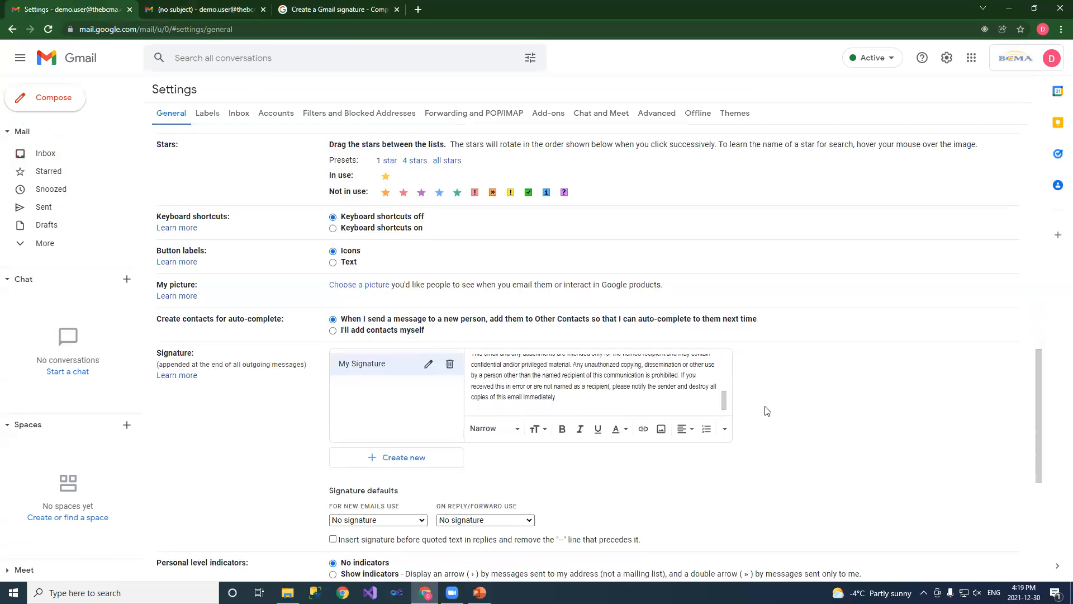
scroll(743, 447, "up", 3)
scroll(671, 492, "down", 3)
Save My Signature and reopen Gmail's full settings page
left_click(570, 521)
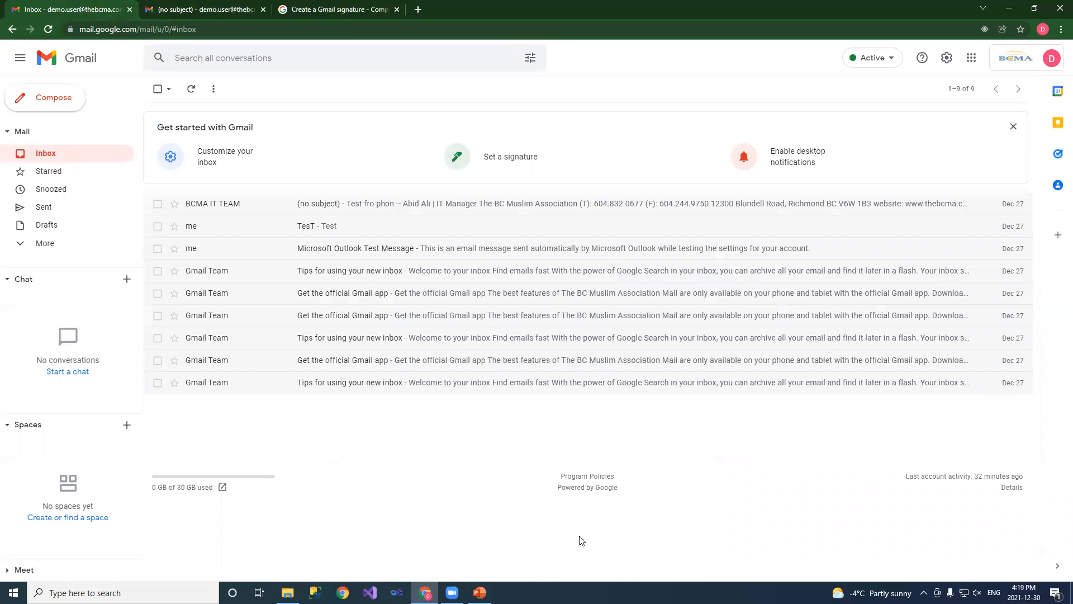
left_click(946, 63)
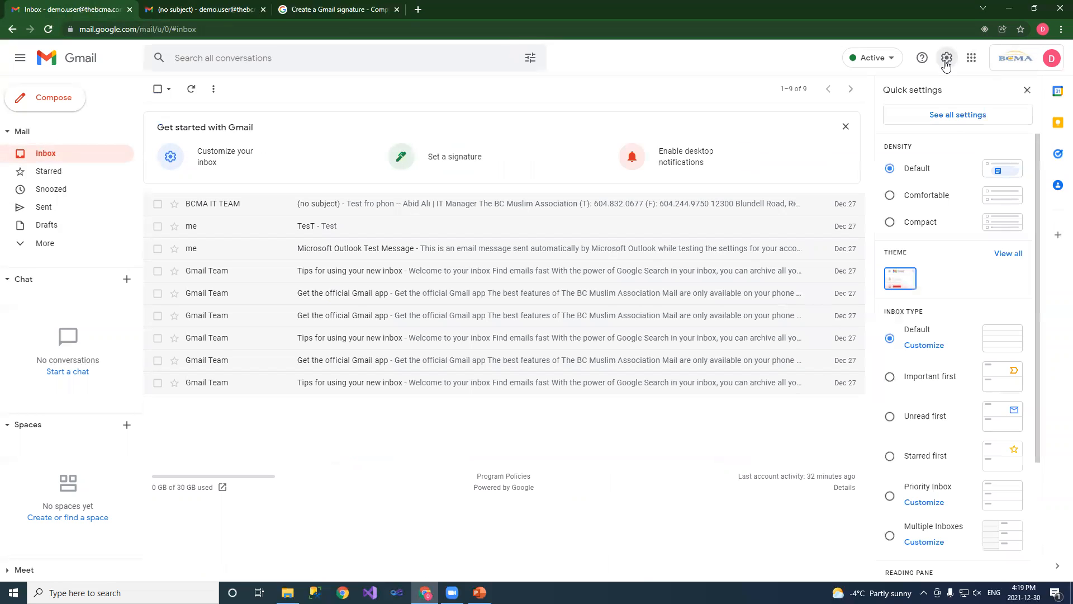
left_click(954, 116)
Review the saved My Signature and its No signature defaults, then open and close a test message
scroll(464, 335, "down", 7)
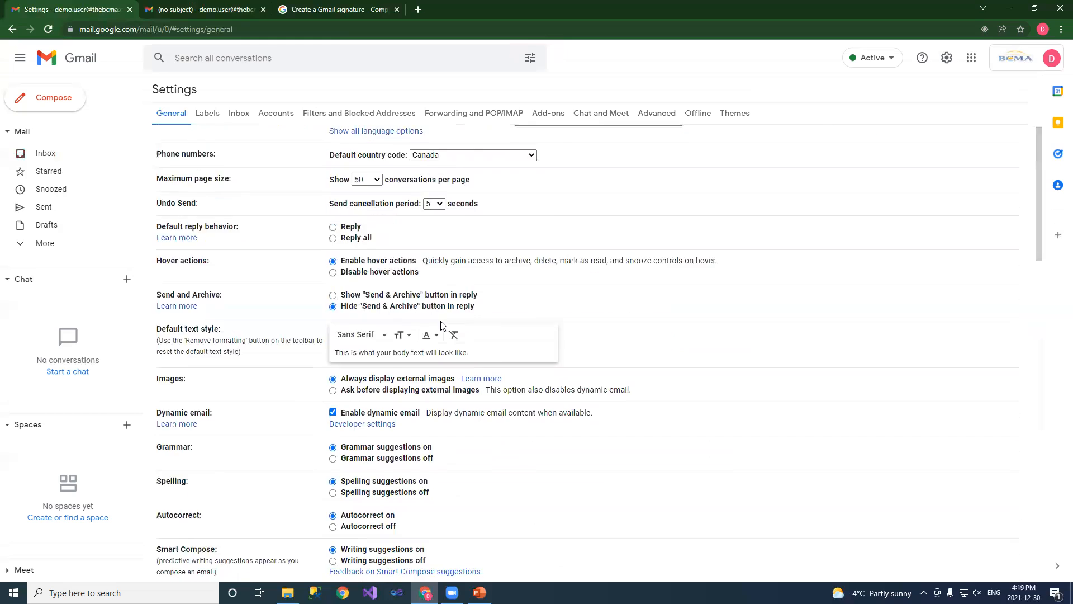
scroll(488, 355, "down", 8)
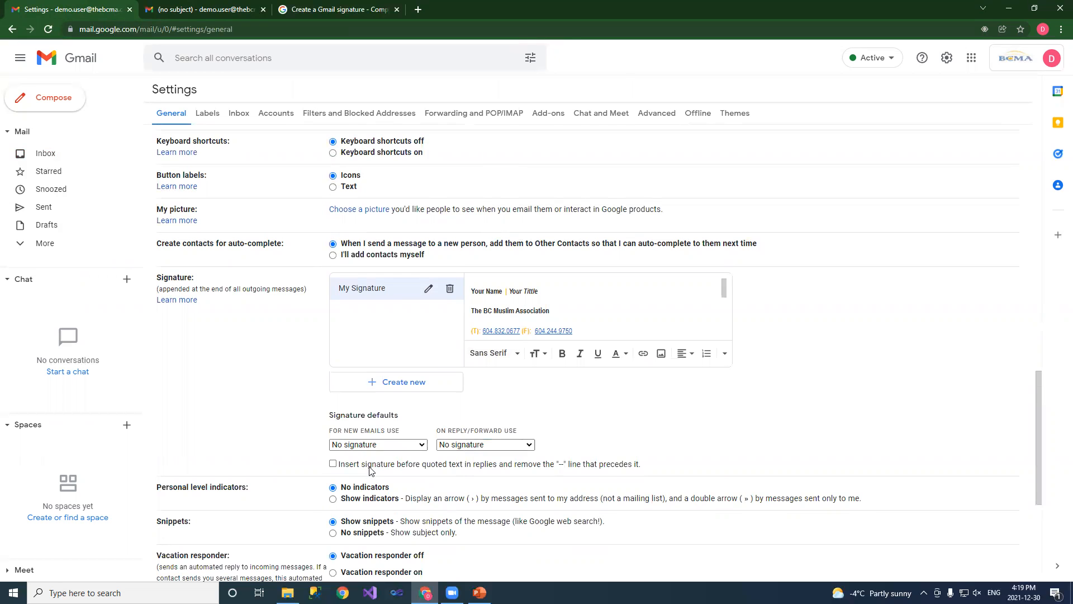
scroll(341, 498, "down", 1)
scroll(342, 497, "down", 2)
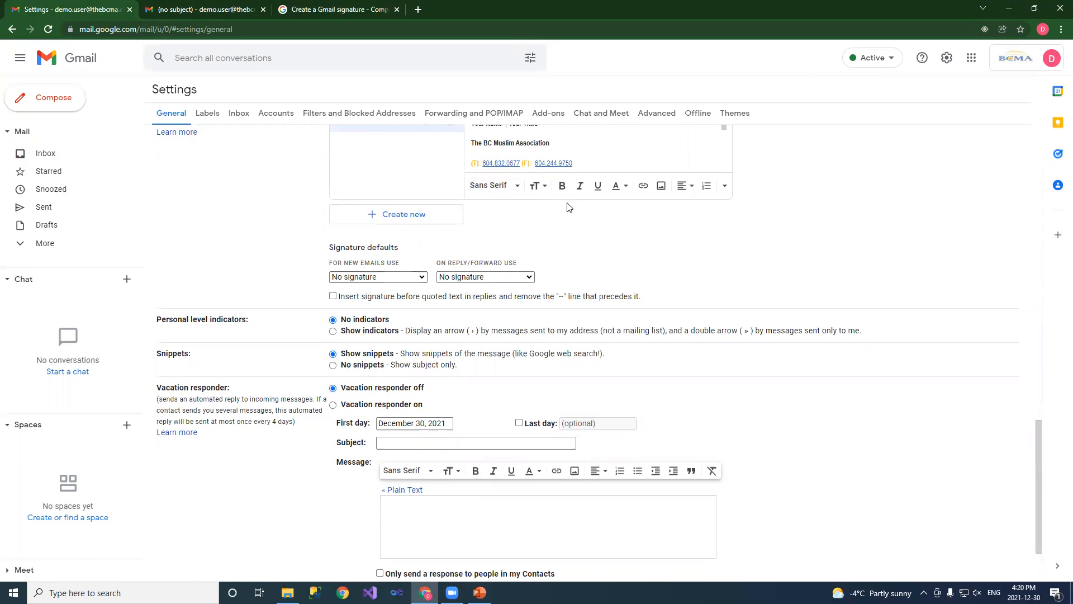
scroll(566, 297, "up", 2)
left_click(45, 99)
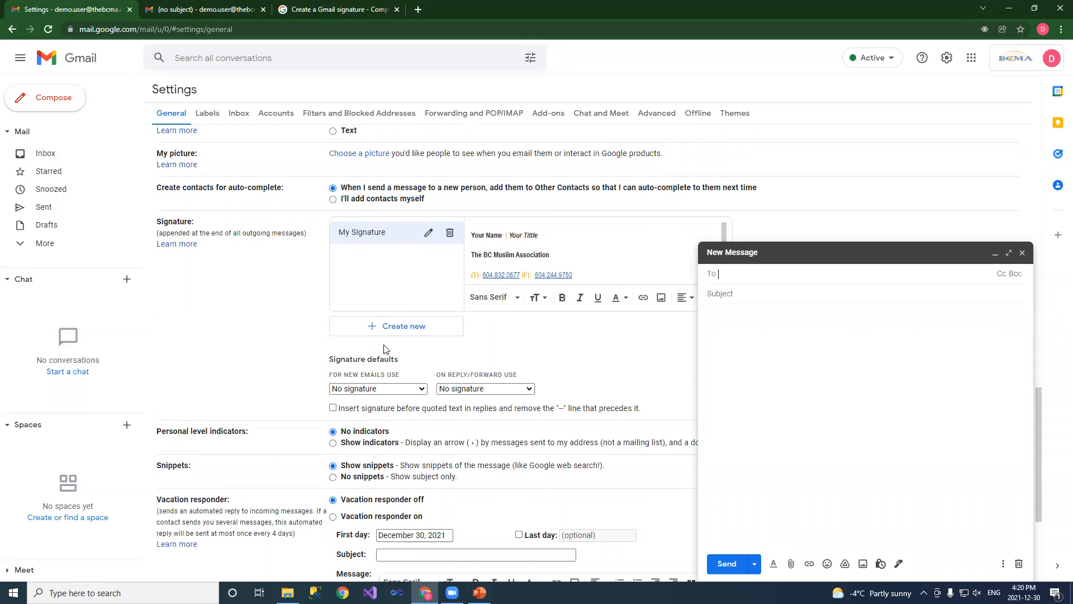
left_click(1023, 252)
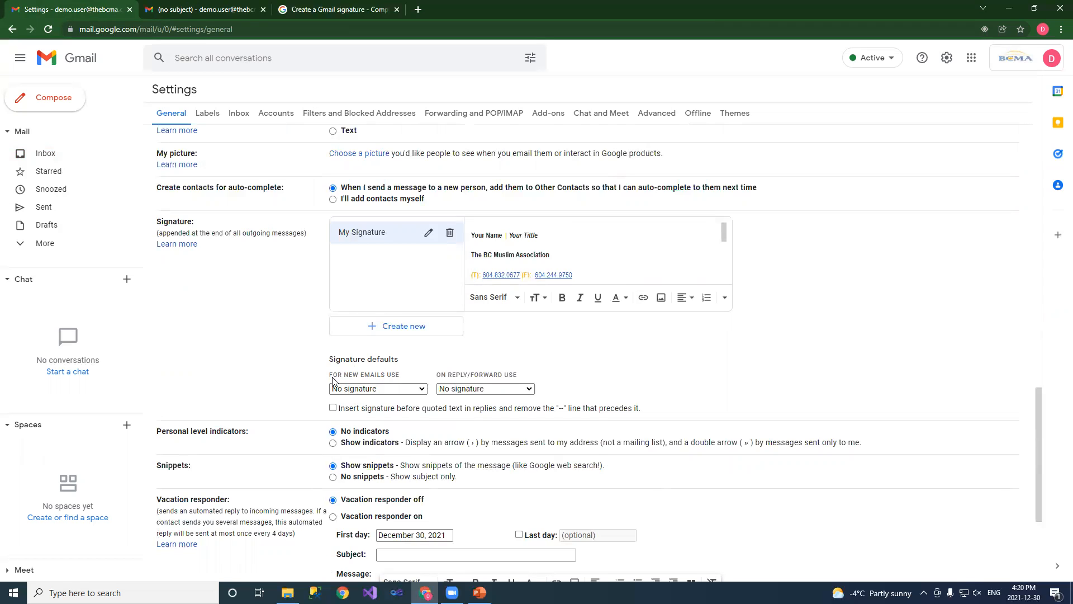
Make new emails use My Signature placed before quoted text, save, and start a test message
left_click(402, 389)
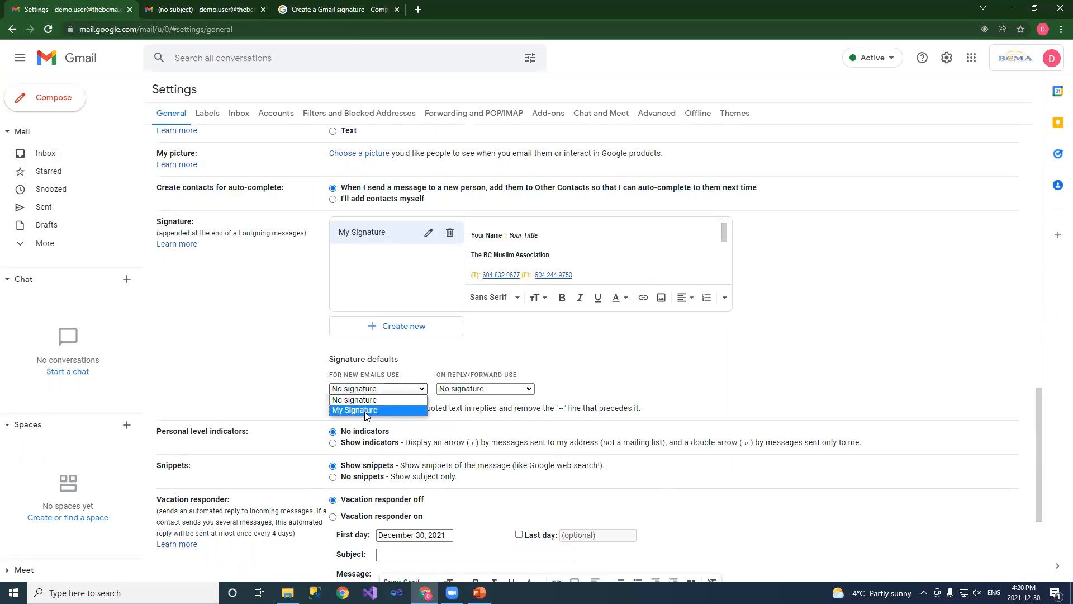
left_click(364, 410)
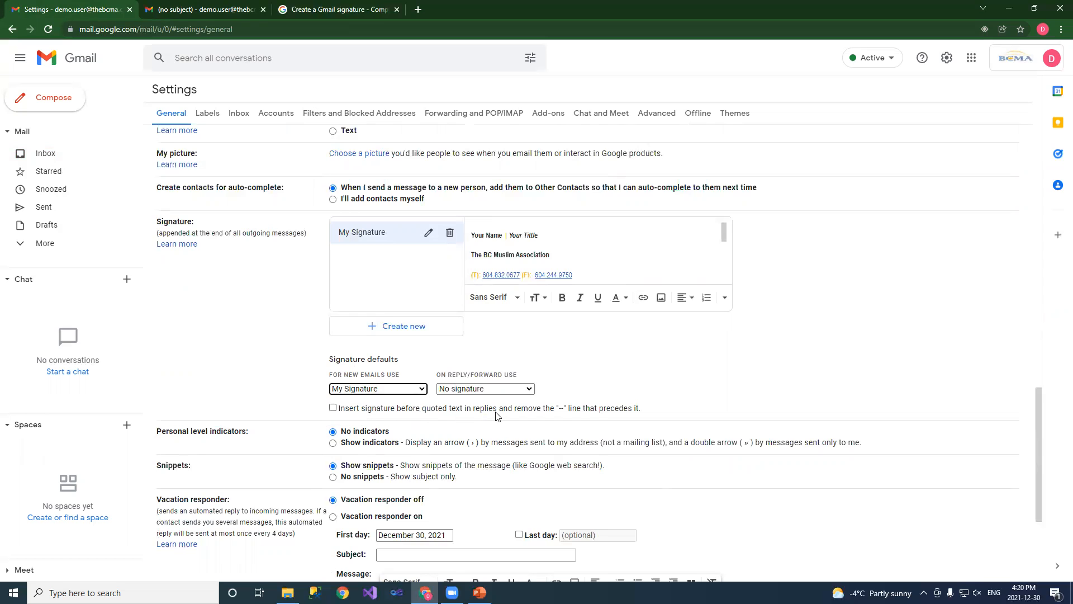
scroll(709, 411, "down", 2)
left_click(333, 296)
scroll(731, 358, "down", 2)
left_click(554, 522)
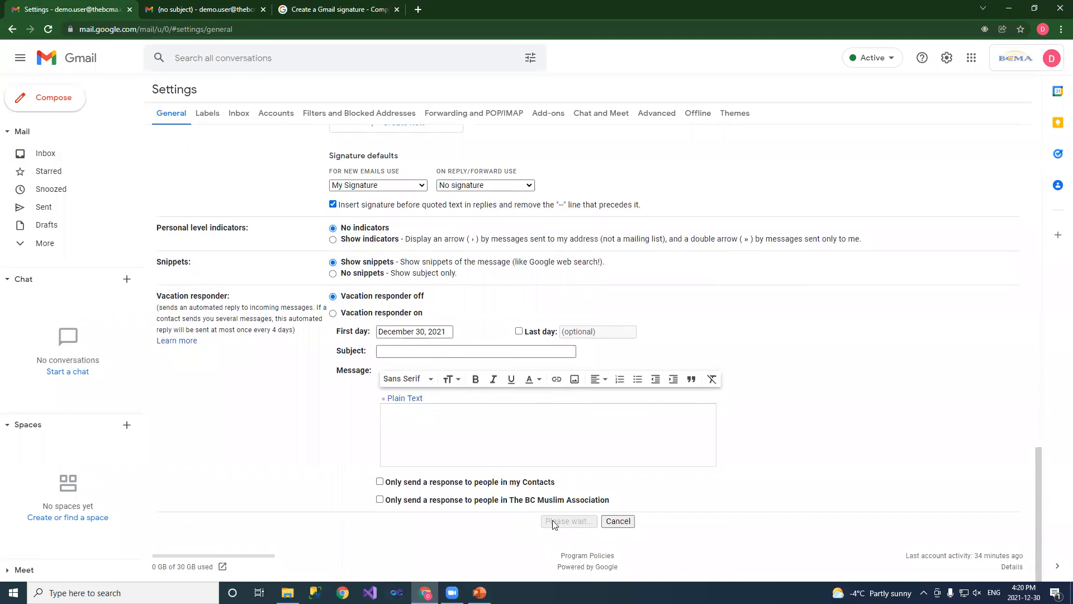
left_click(54, 110)
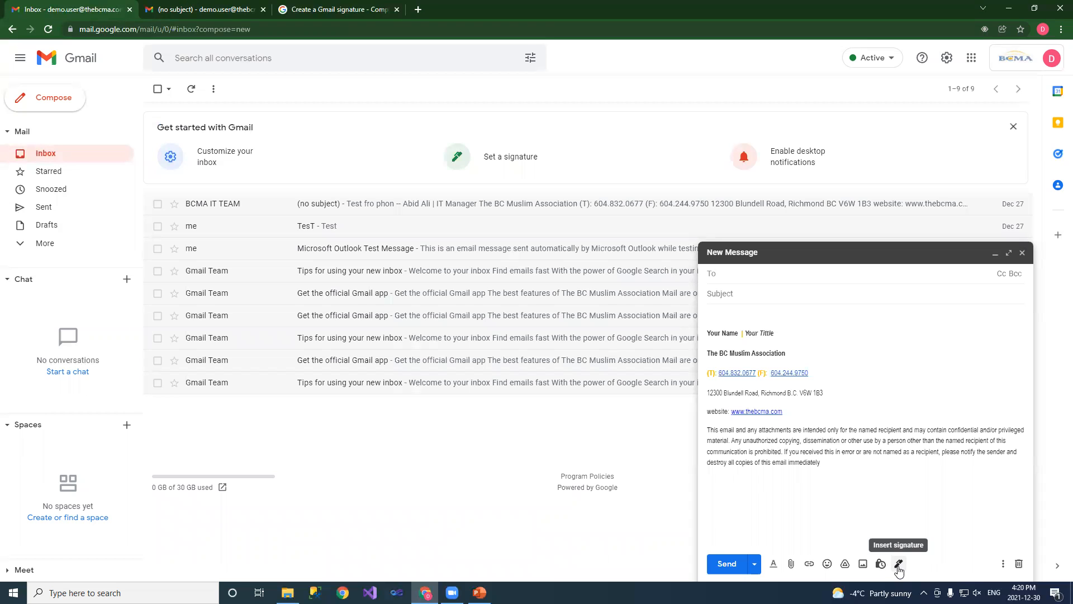
Close the test message and set new emails back to No signature, then save
left_click(1022, 252)
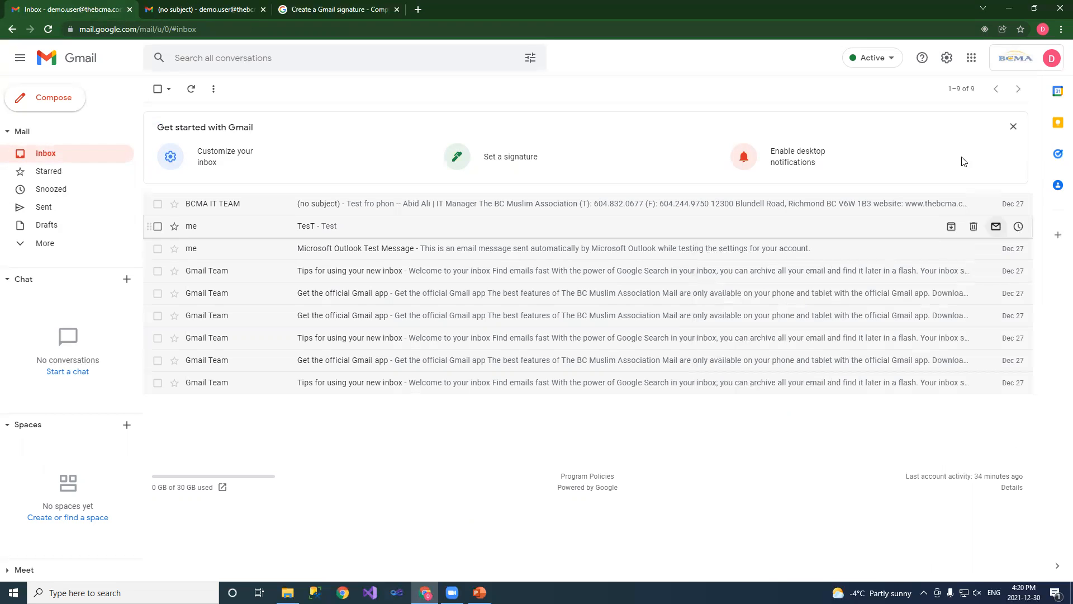
left_click(949, 63)
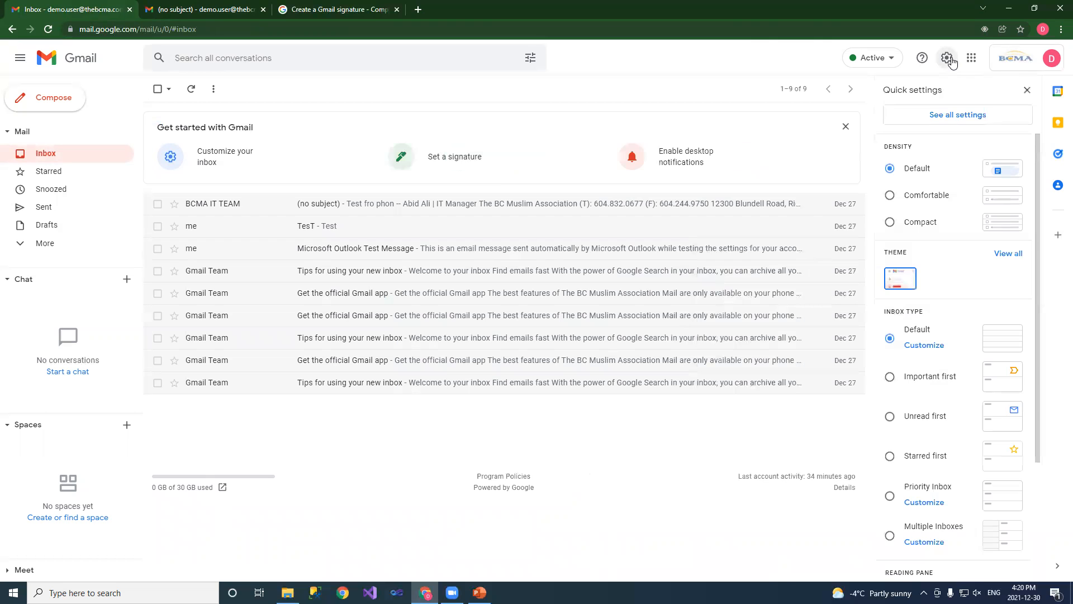
left_click(950, 119)
scroll(467, 390, "down", 20)
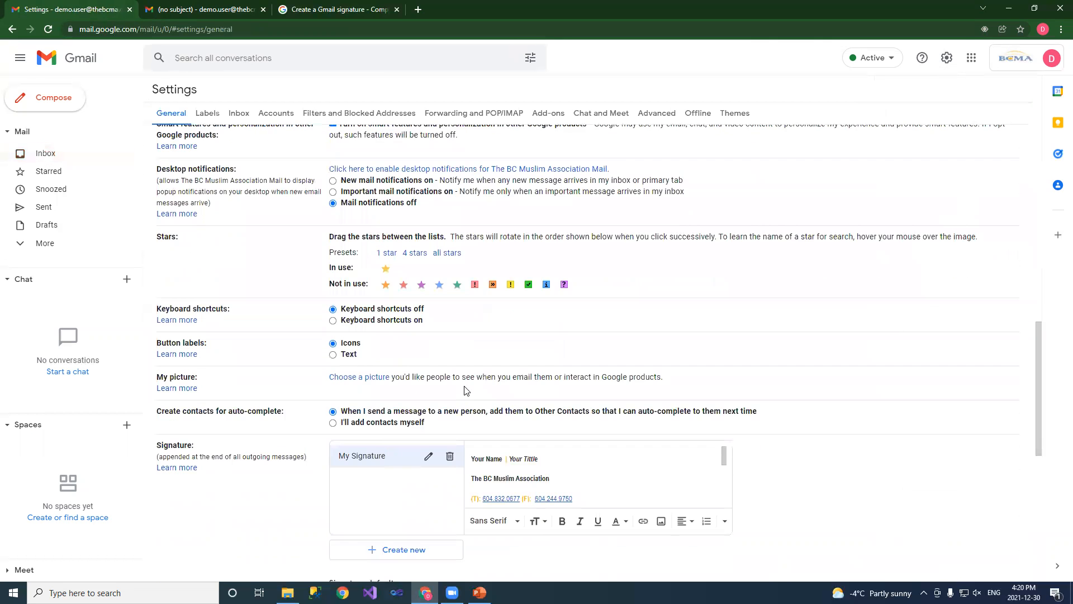
scroll(284, 244, "up", 3)
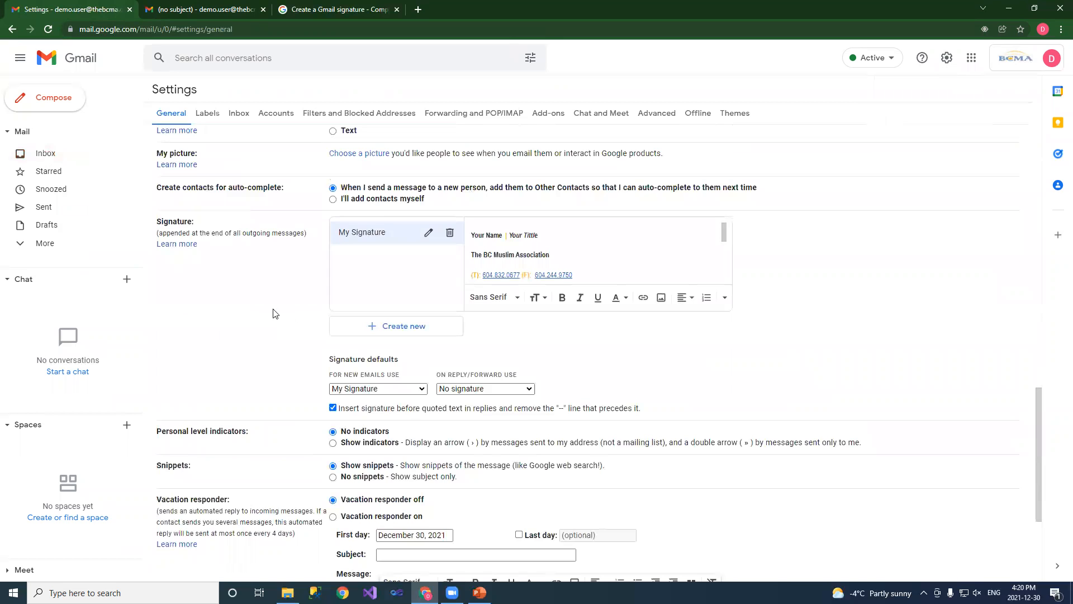
left_click(394, 389)
left_click(374, 401)
scroll(732, 499, "down", 4)
left_click(586, 521)
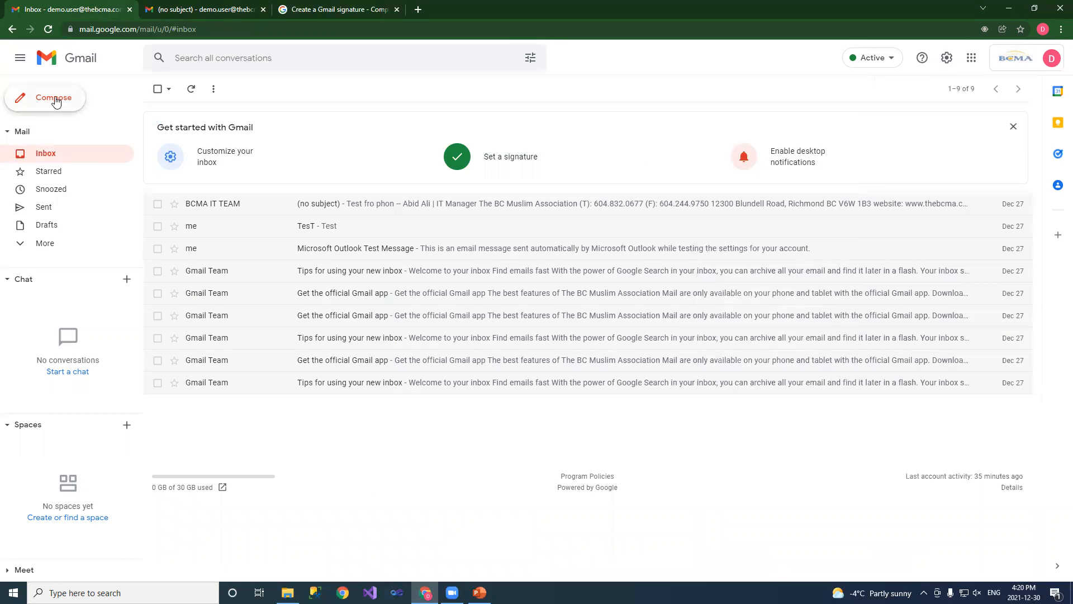
Start a new message and insert My Signature from the compose toolbar's signature list
left_click(55, 99)
left_click(898, 563)
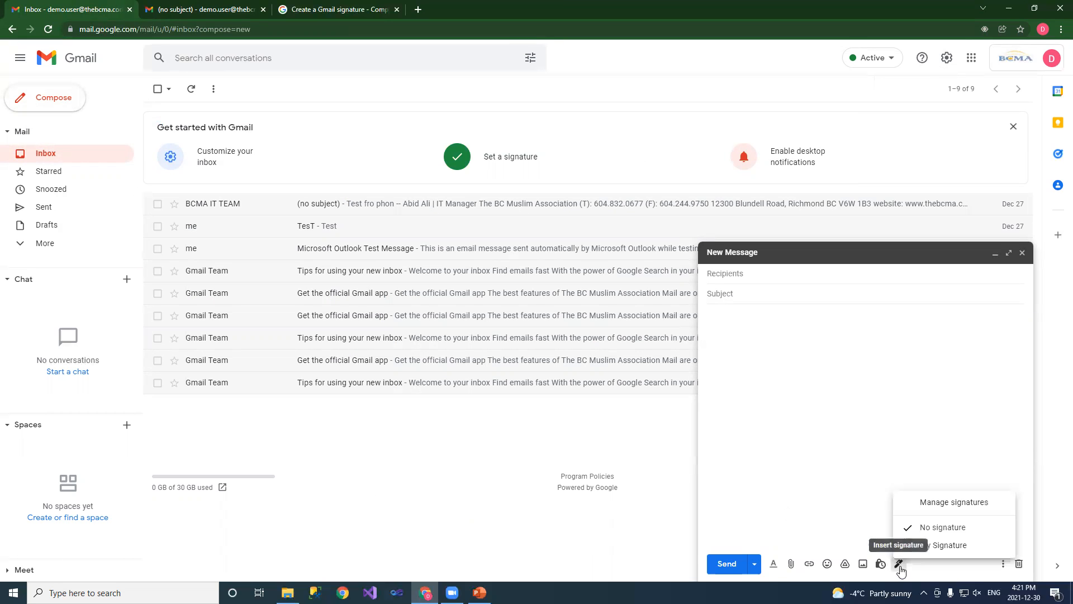
left_click(939, 545)
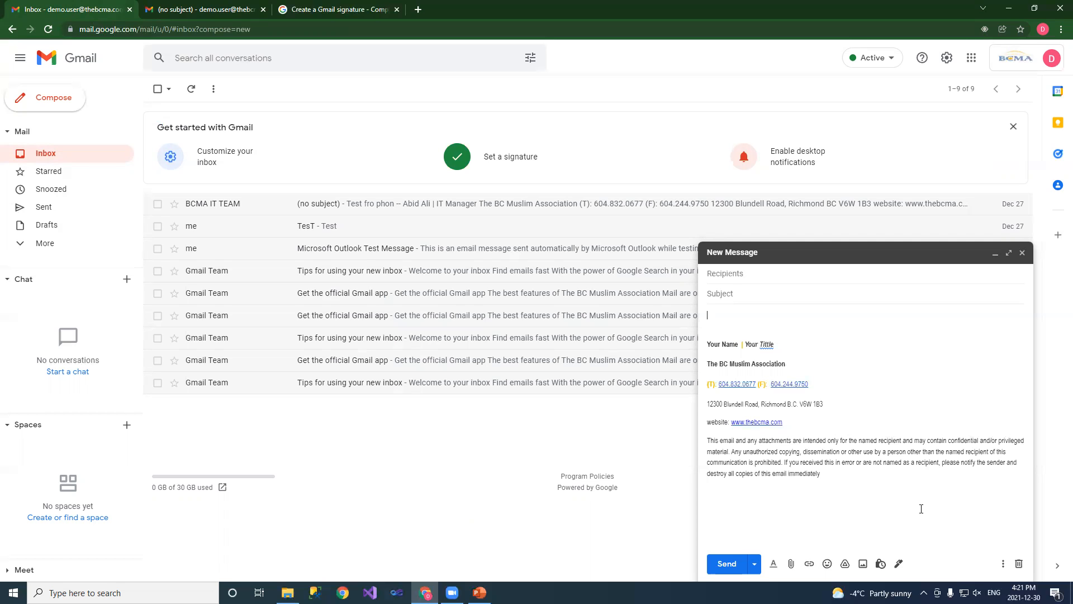
Close the draft, set both new emails and replies/forwards to My Signature, and save
left_click(1022, 252)
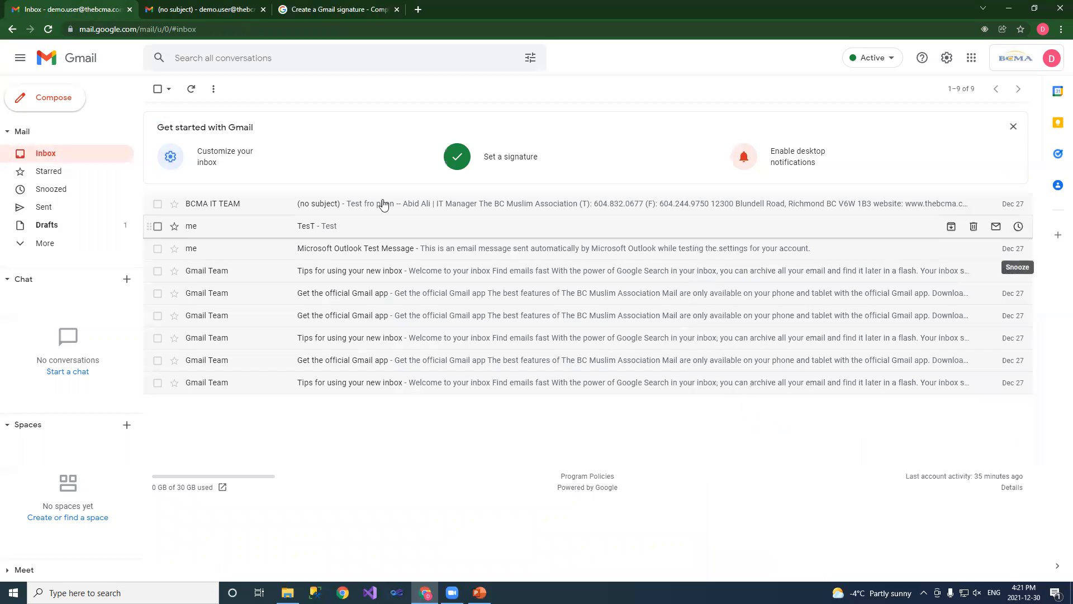
left_click(946, 57)
left_click(958, 116)
scroll(481, 463, "down", 15)
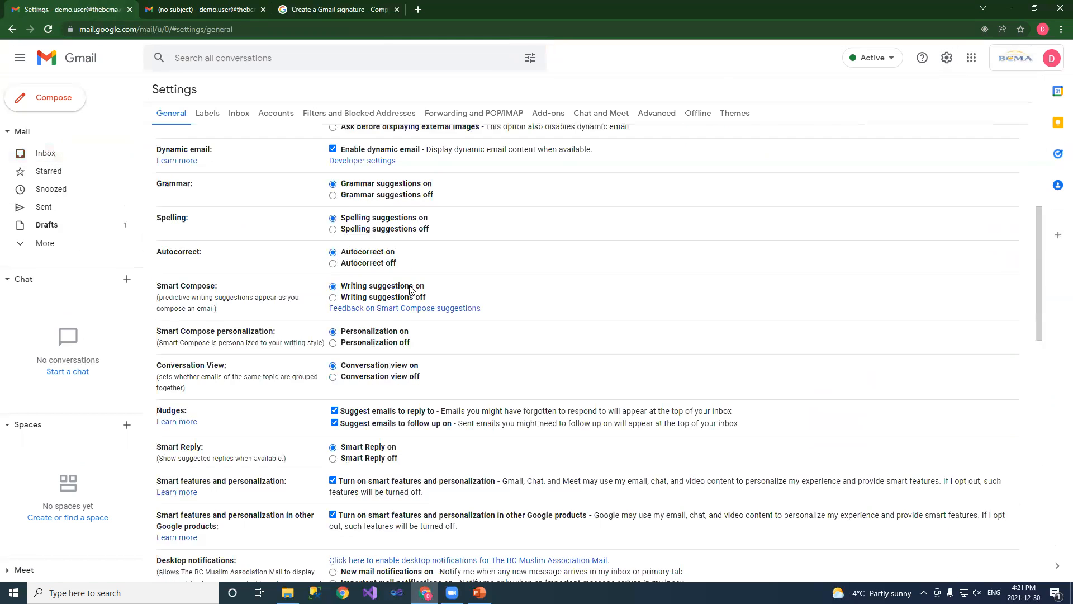
left_click(385, 500)
left_click(374, 522)
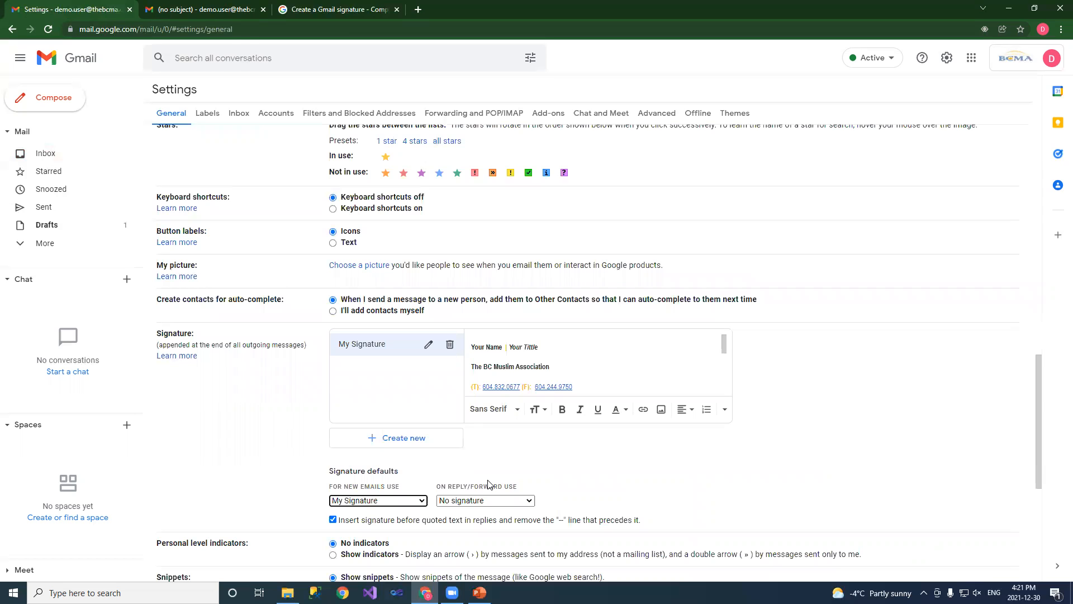
left_click(482, 501)
left_click(478, 523)
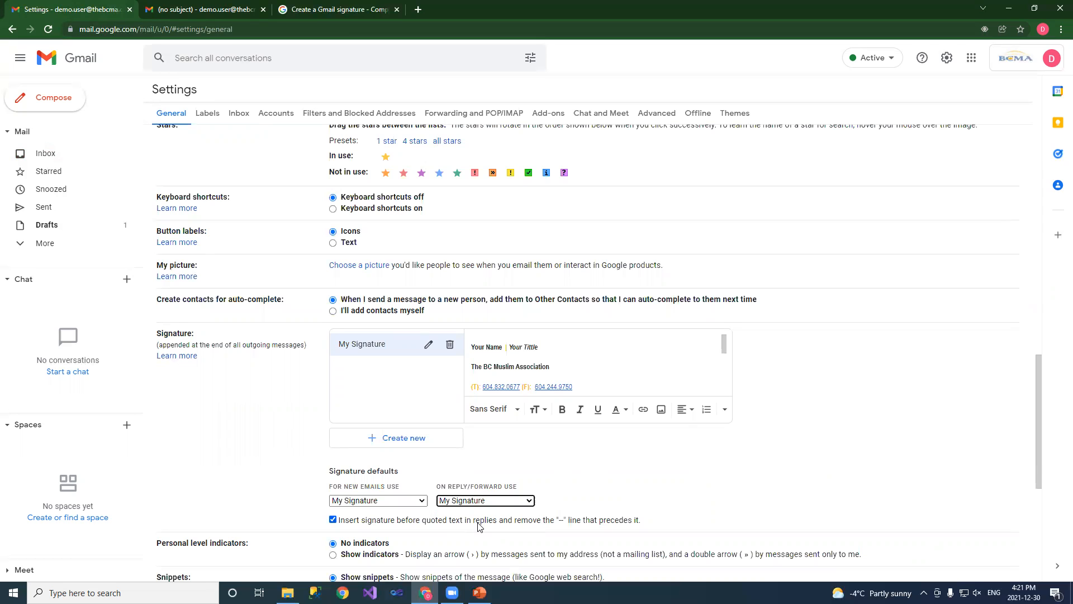
scroll(694, 493, "down", 6)
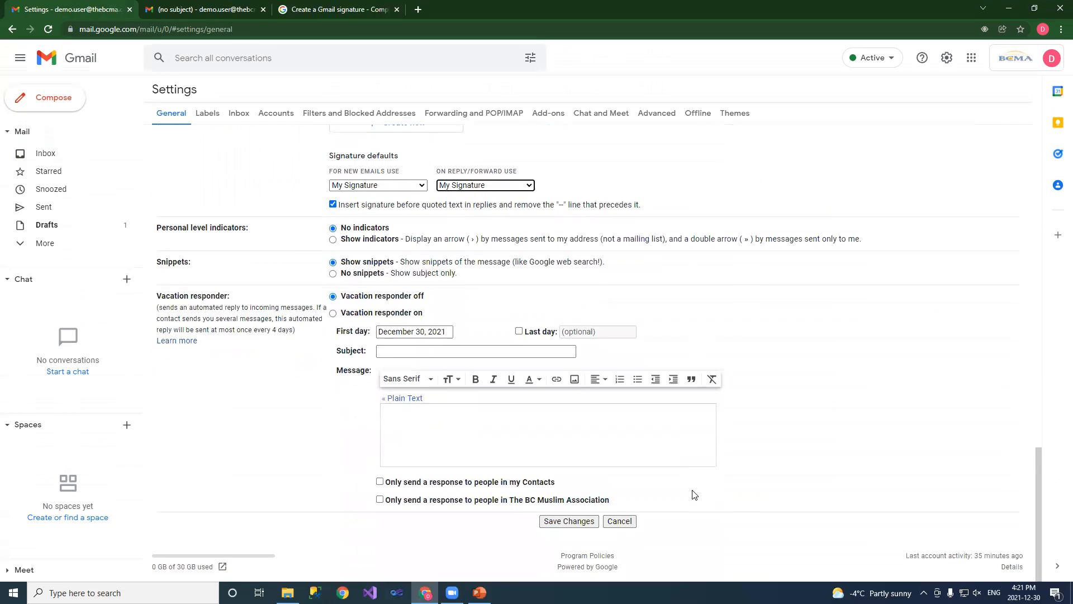
left_click(558, 521)
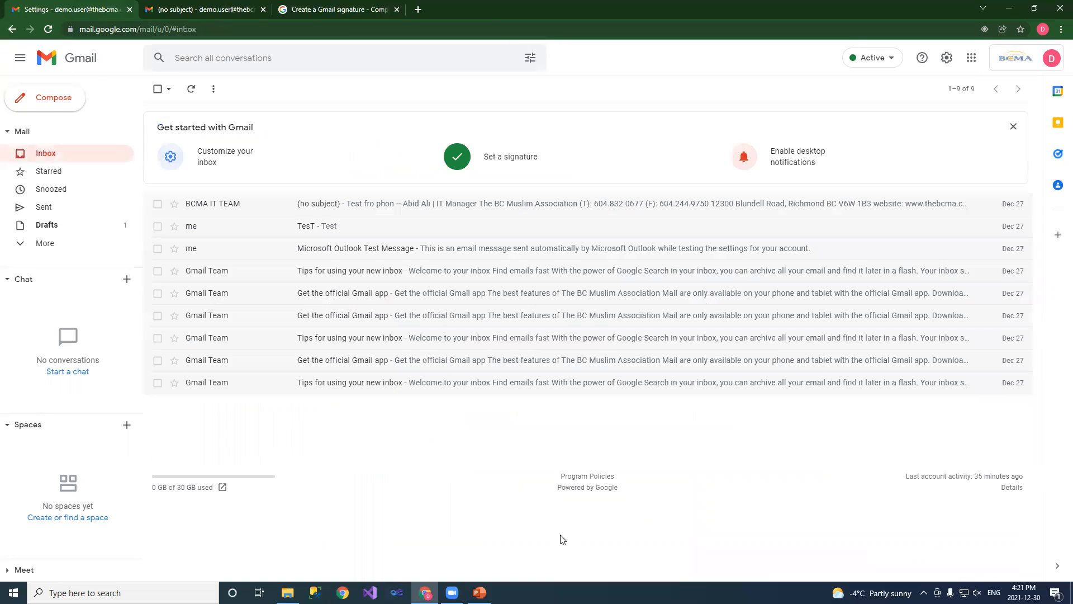
Check the signature in a reply to the TesT email, then re-save the signature settings
left_click(190, 230)
left_click(204, 214)
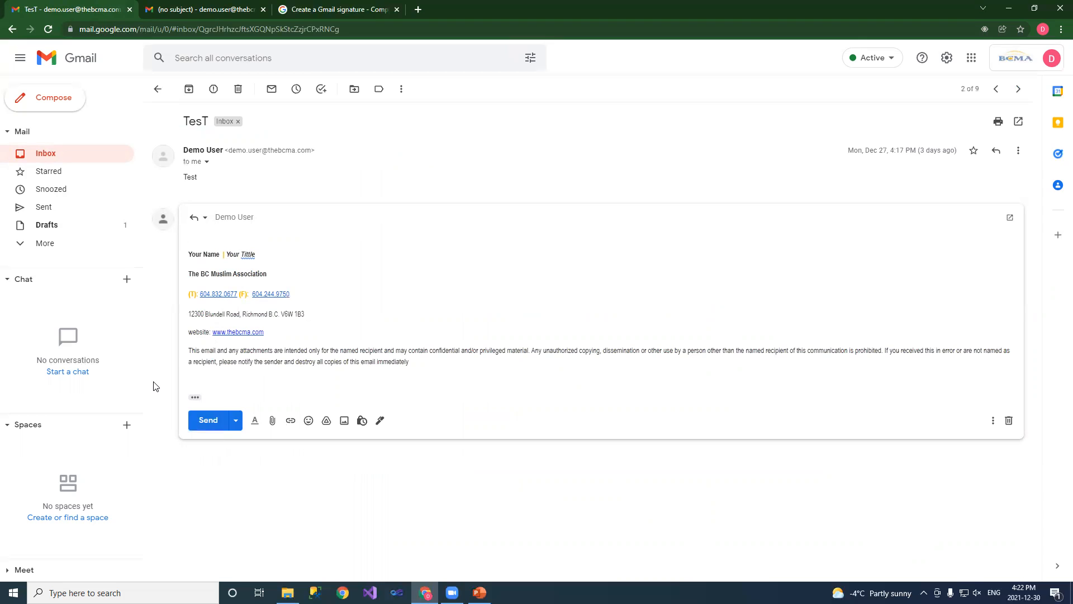
left_click(946, 58)
left_click(963, 120)
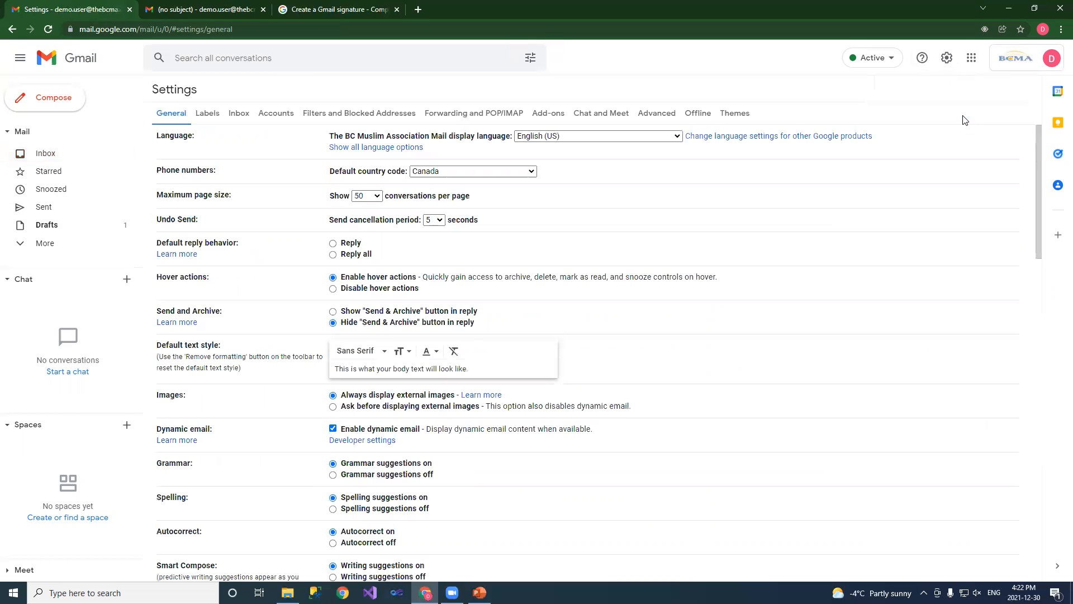
scroll(803, 254, "down", 15)
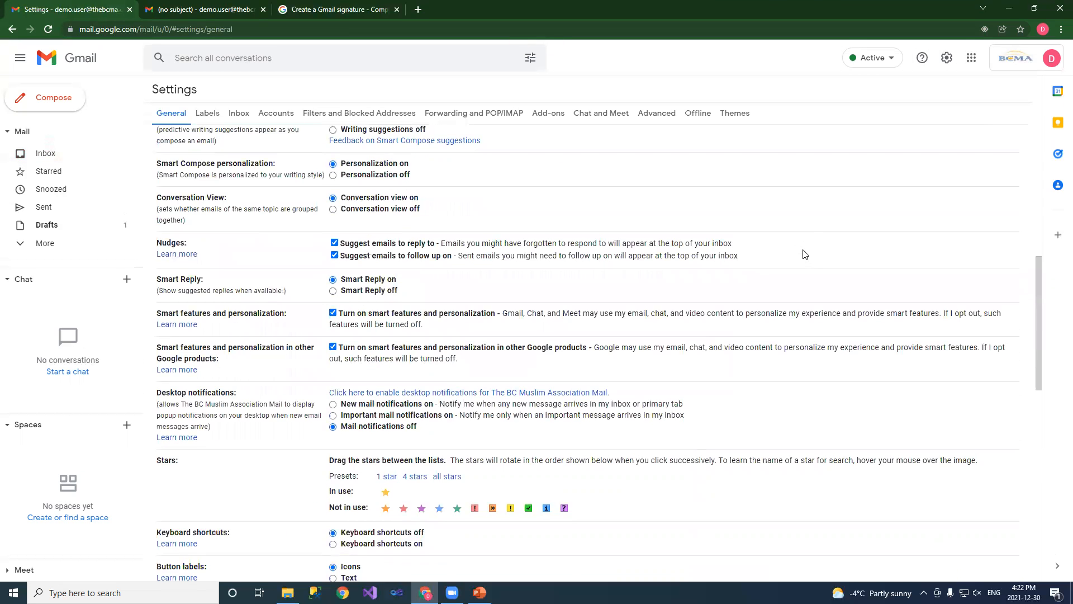
scroll(777, 269, "down", 3)
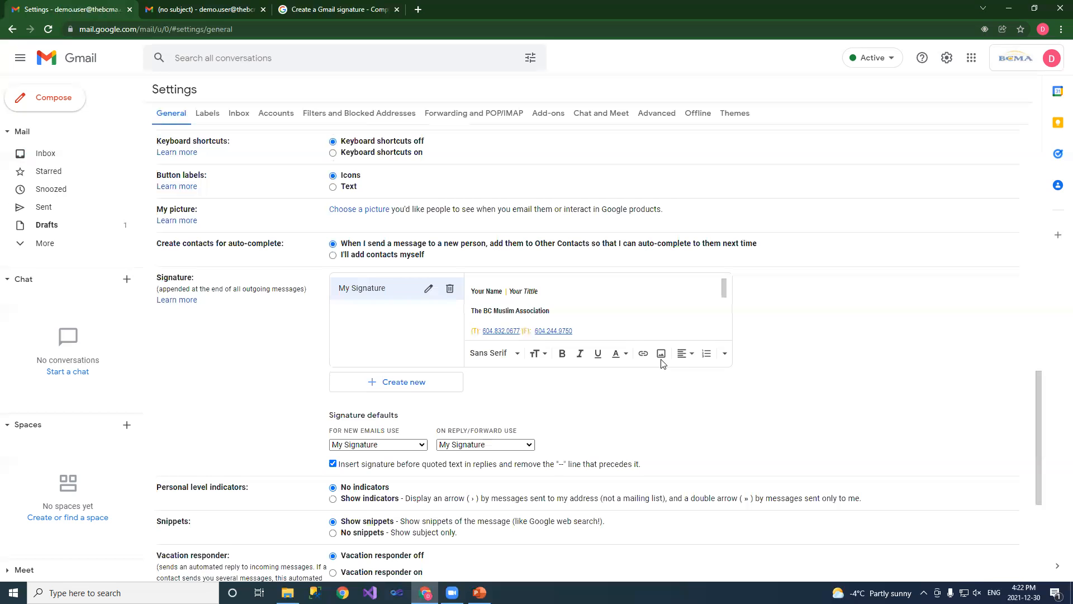
scroll(615, 313, "up", 1)
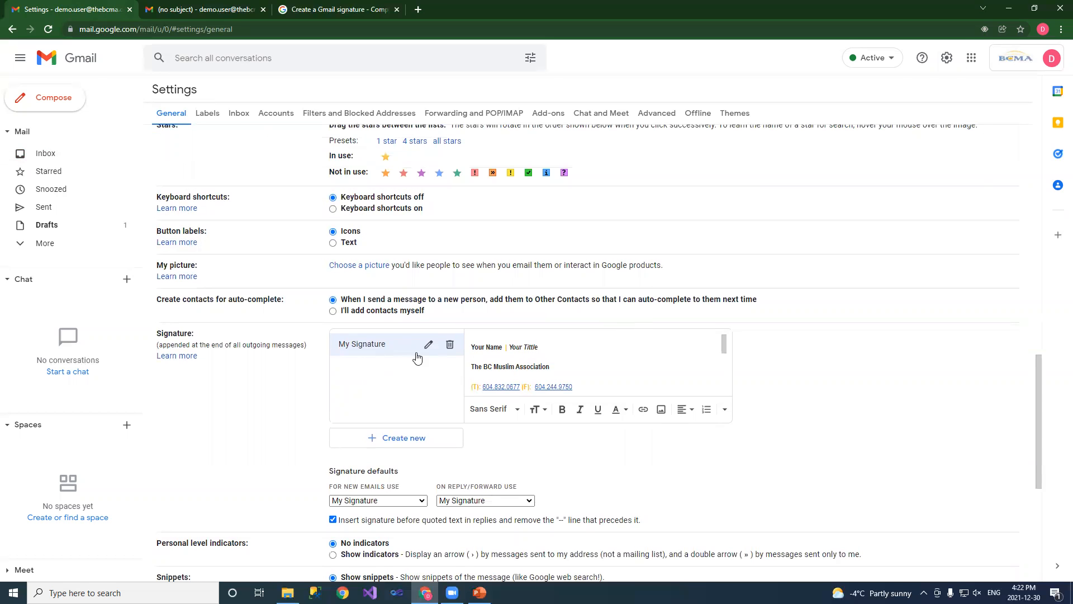
left_click(534, 346)
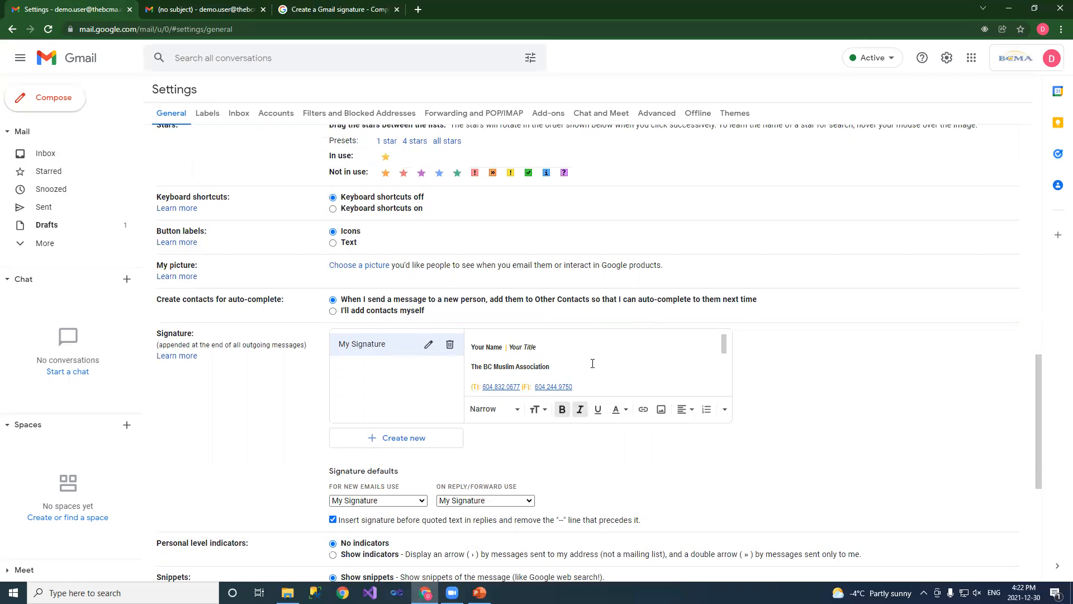
scroll(559, 475, "down", 6)
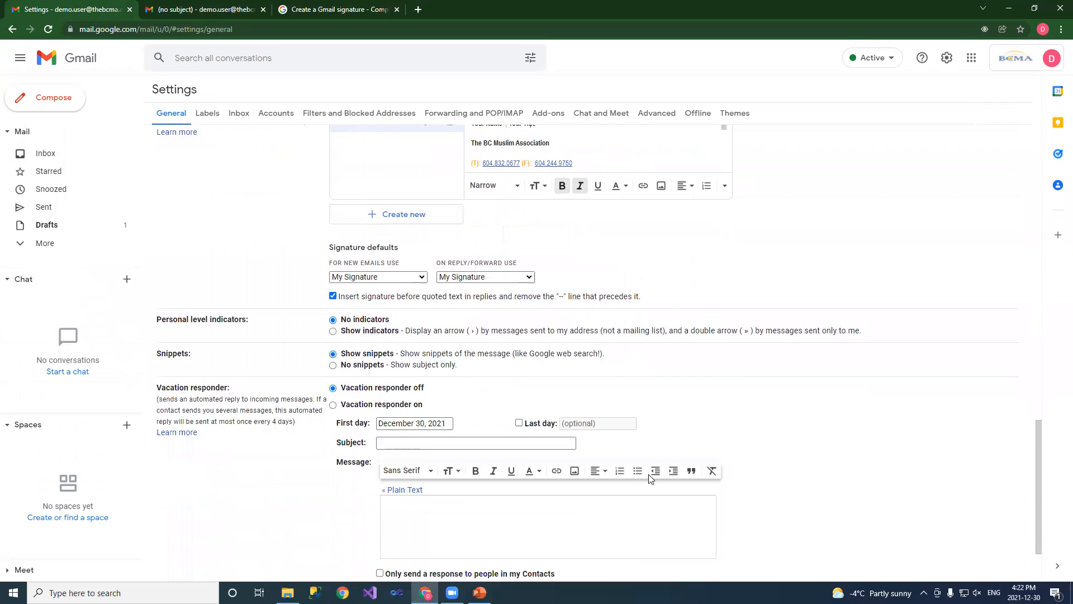
left_click(570, 520)
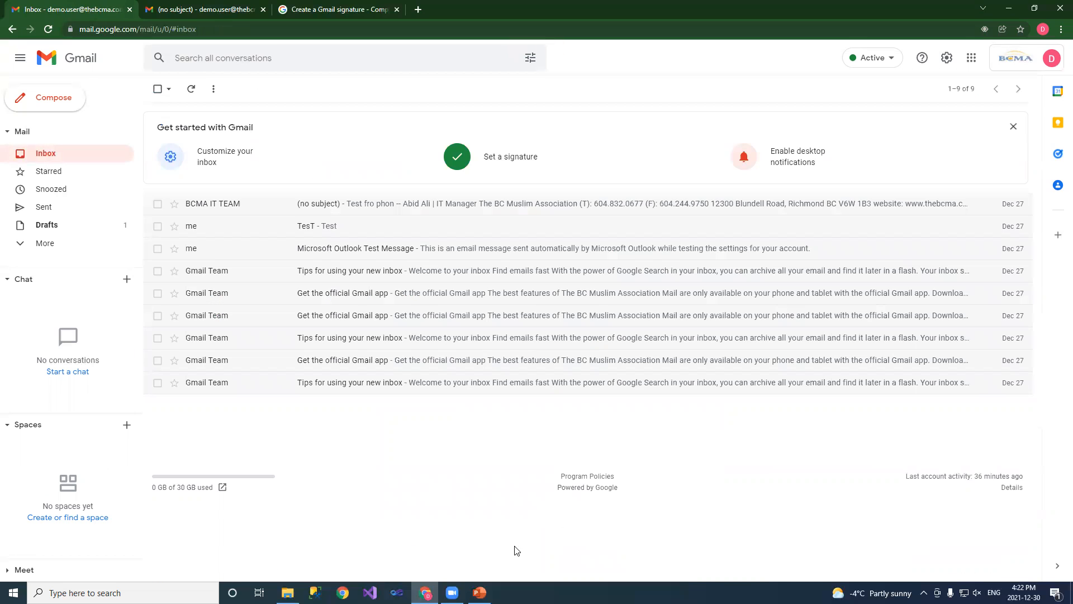
Rename the signature 'My Signature' to NewEmailSigature in the signature settings
left_click(509, 162)
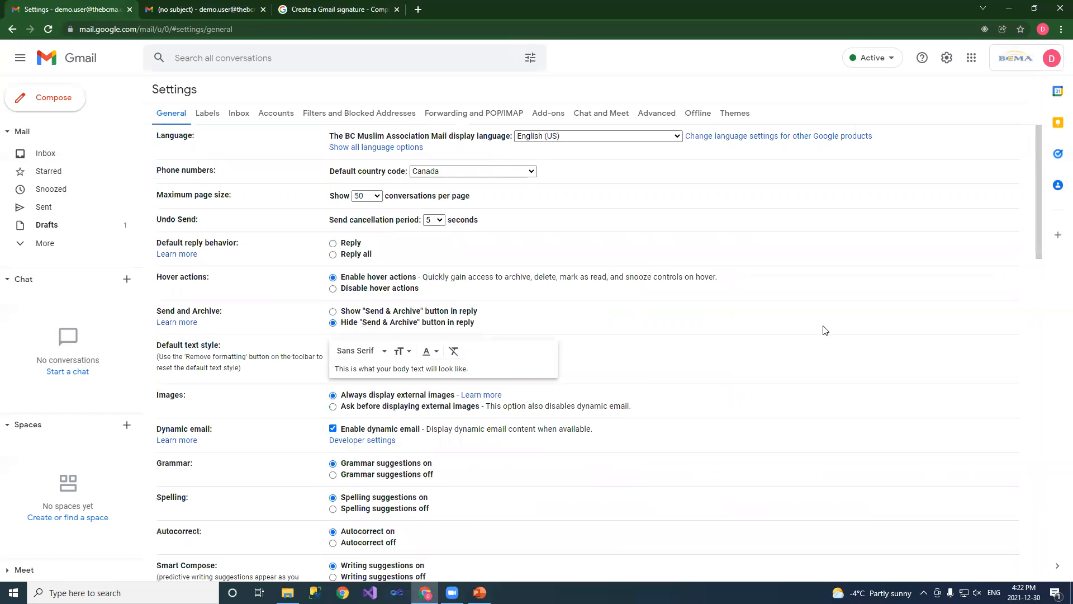
scroll(822, 328, "down", 15)
scroll(754, 325, "up", 3)
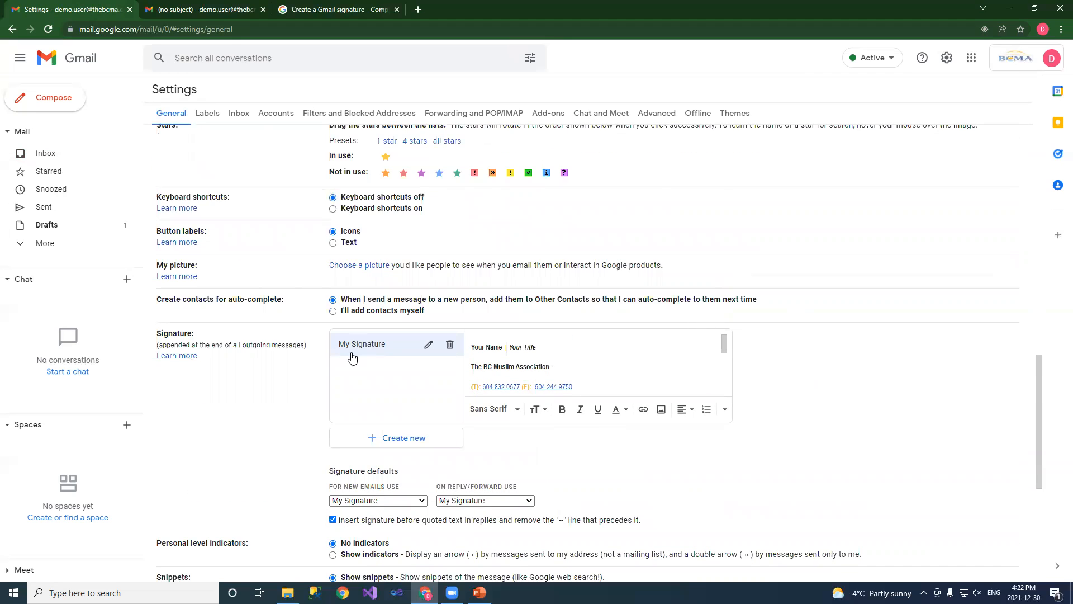
left_click(429, 348)
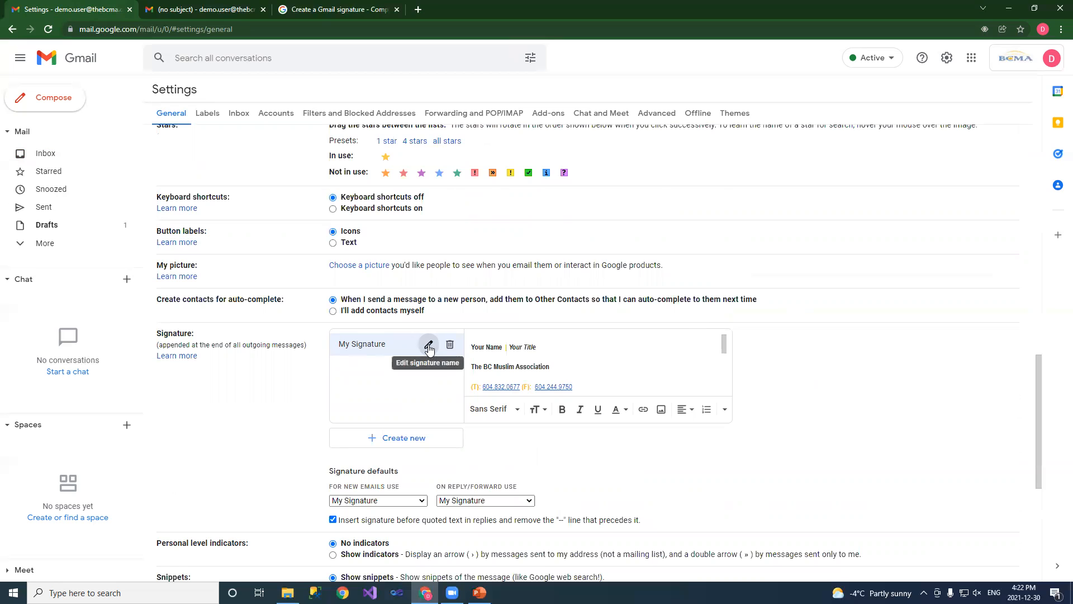
left_click_drag(478, 304, 347, 291)
type("NewEma")
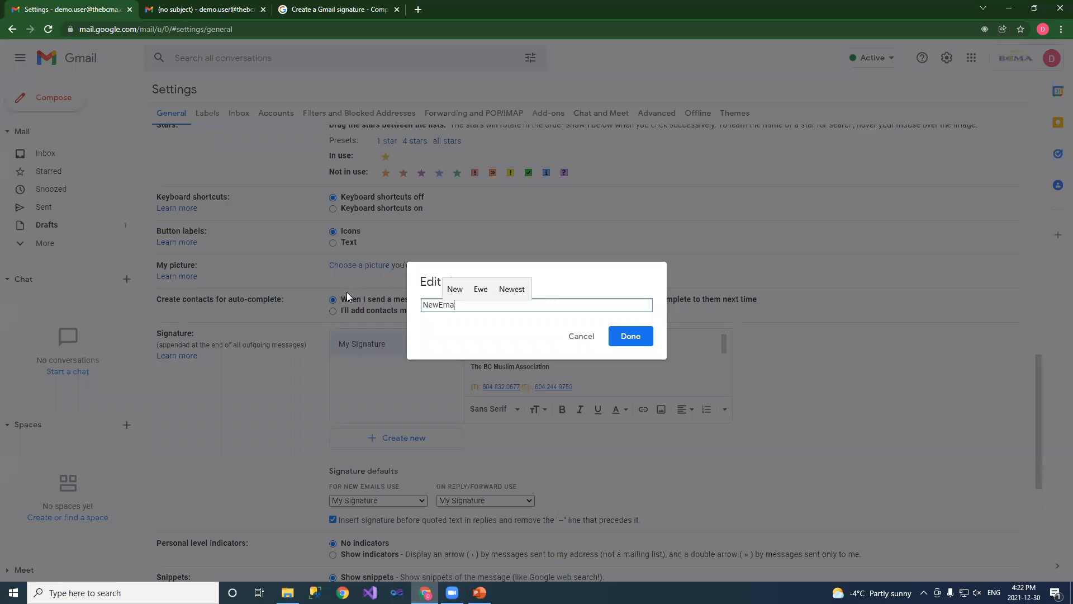
type("ilSig")
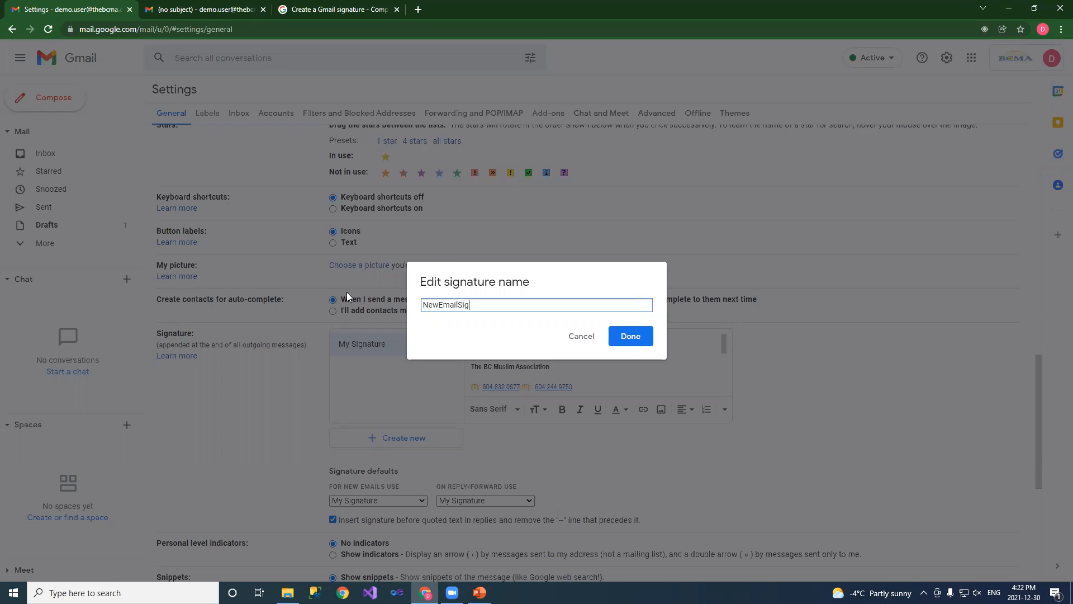
type("ature")
key("Return")
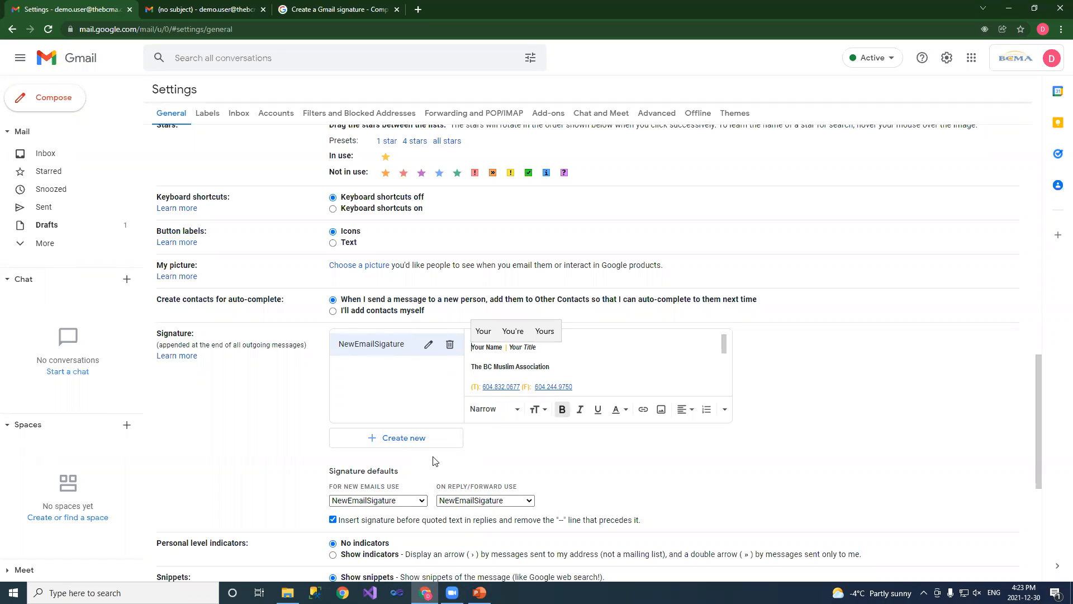
Create a new signature named ReplySignature
left_click(409, 441)
type("ReplySigat")
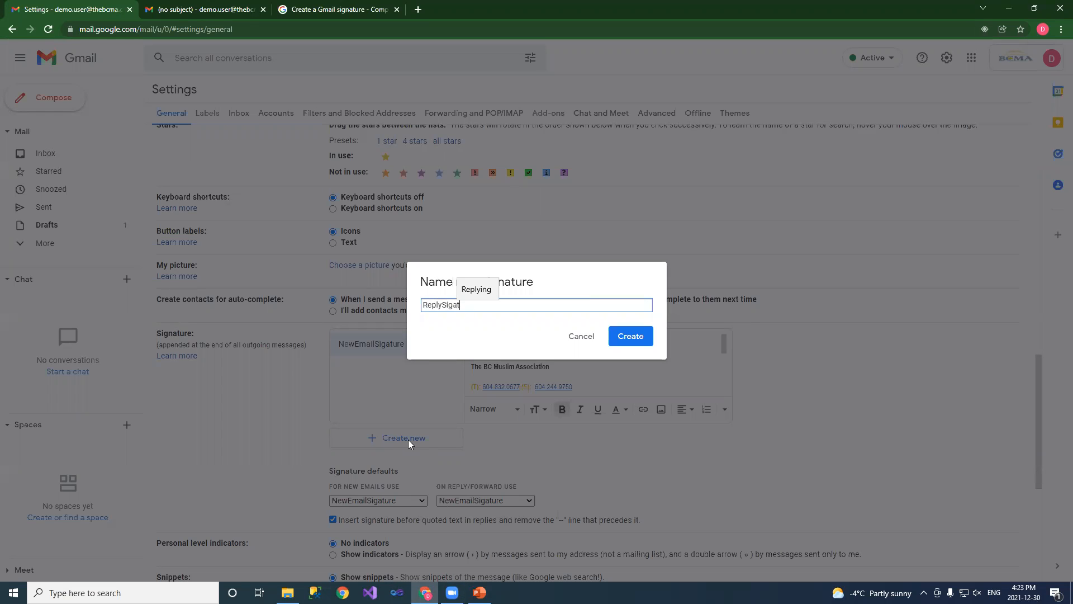
type("ure")
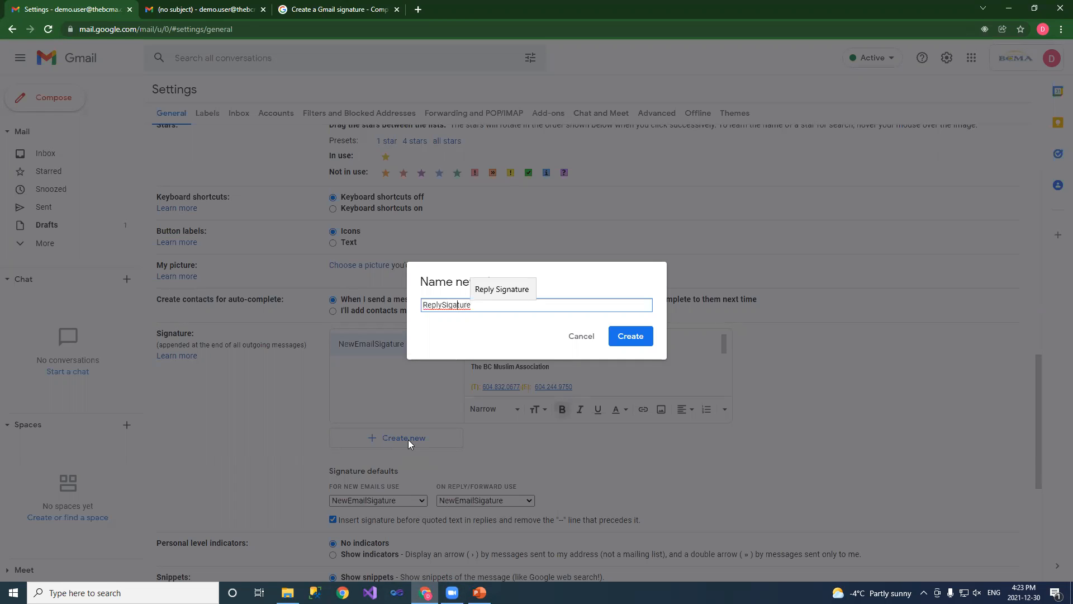
type("n")
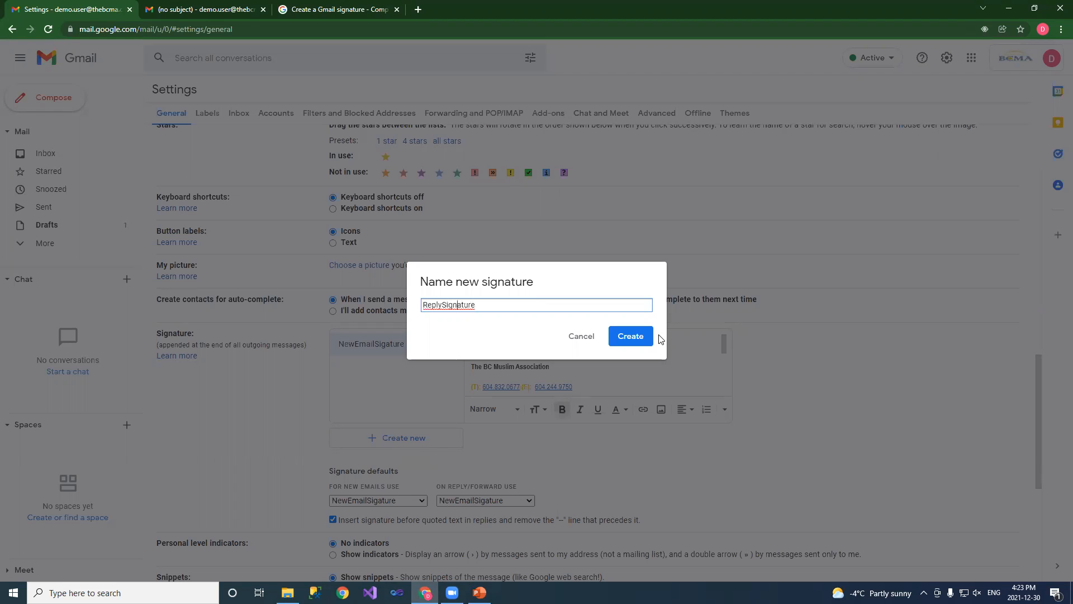
left_click(644, 340)
Copy the signature block from the test email and paste it into ReplySignature
left_click(182, 10)
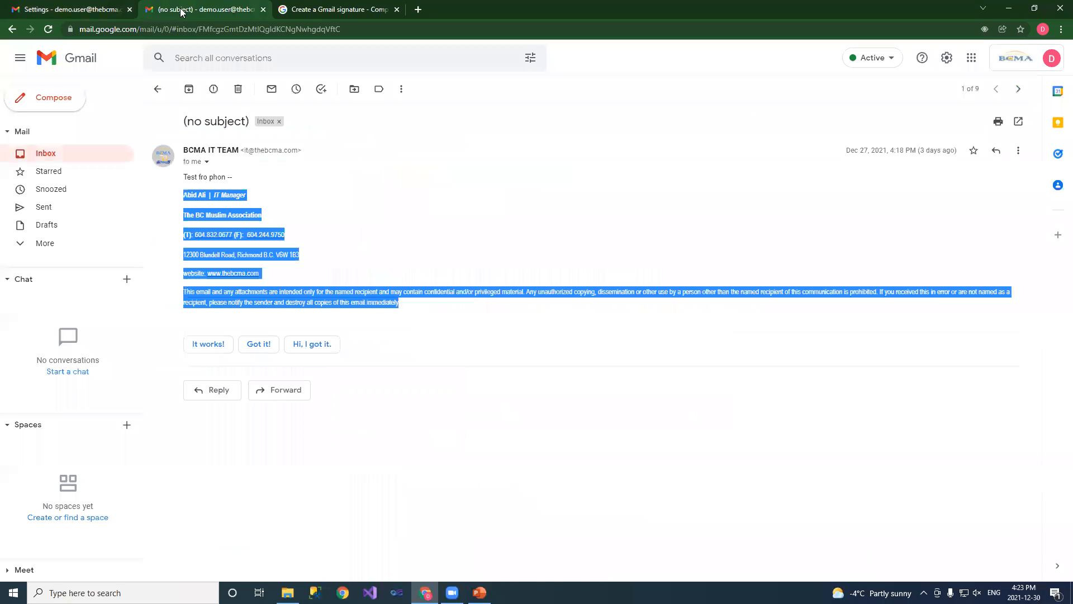
right_click(278, 301)
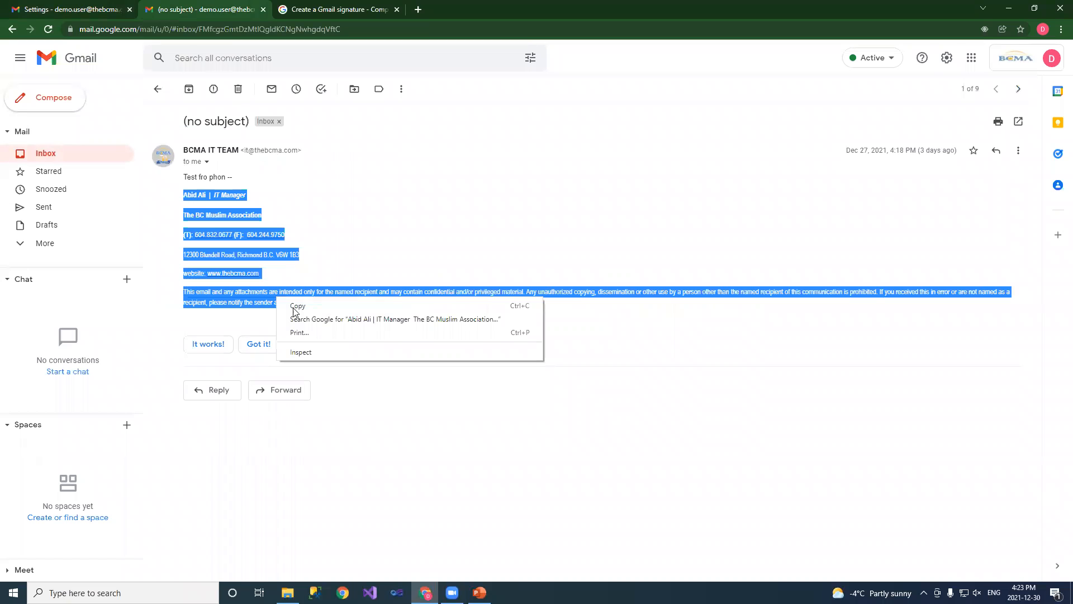
left_click(301, 307)
left_click(76, 11)
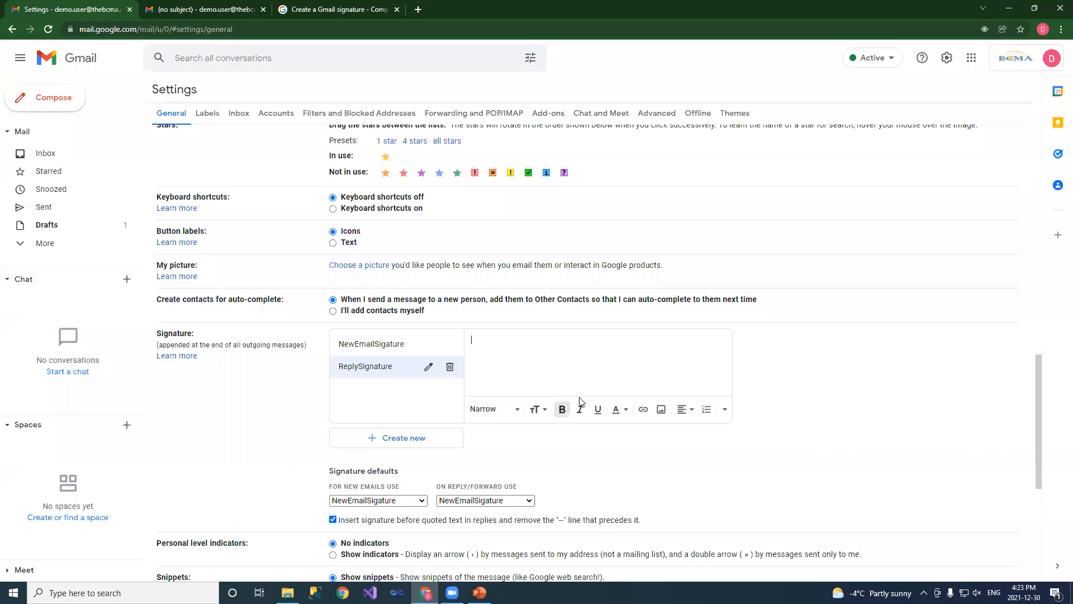
key("ctrl+v")
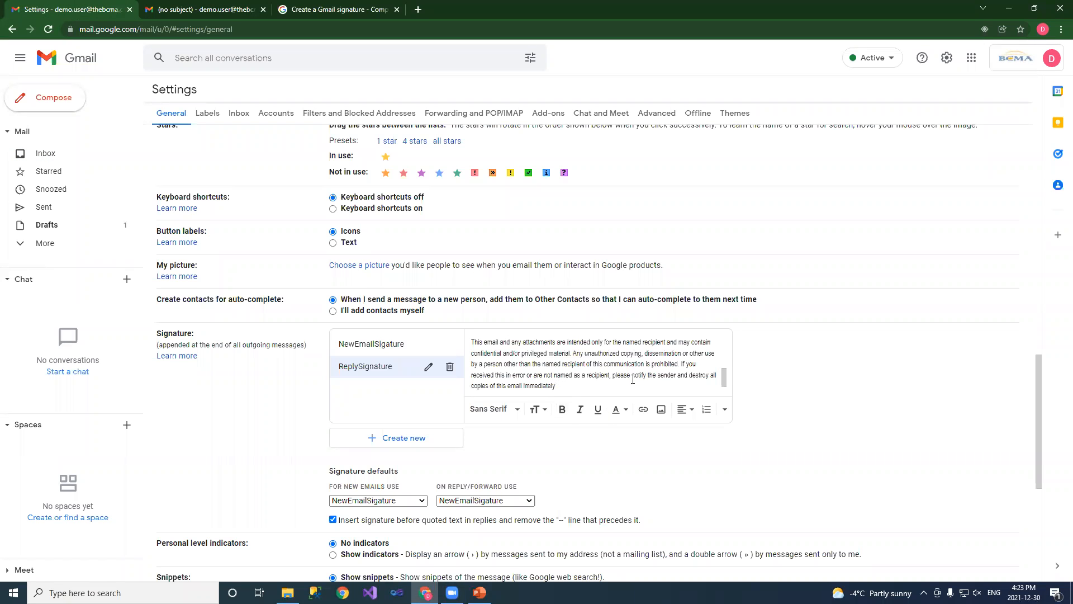
Delete the street address line and the leftover blank line from ReplySignature
scroll(633, 380, "up", 5)
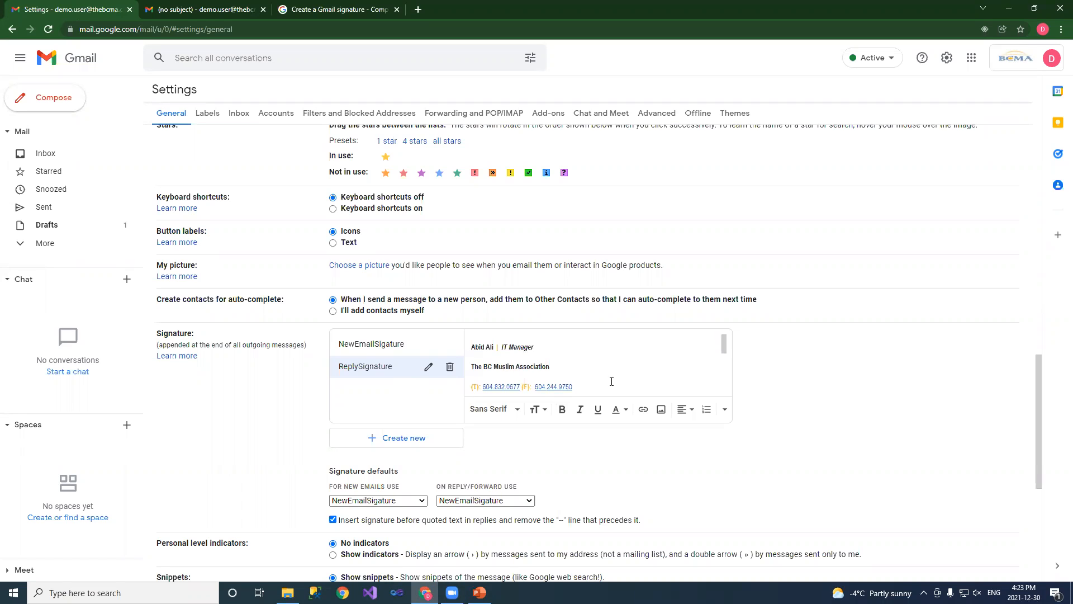
scroll(543, 364, "down", 2)
mouse_move(561, 369)
left_mouse_down()
mouse_move(446, 335)
mouse_move(446, 351)
left_mouse_up()
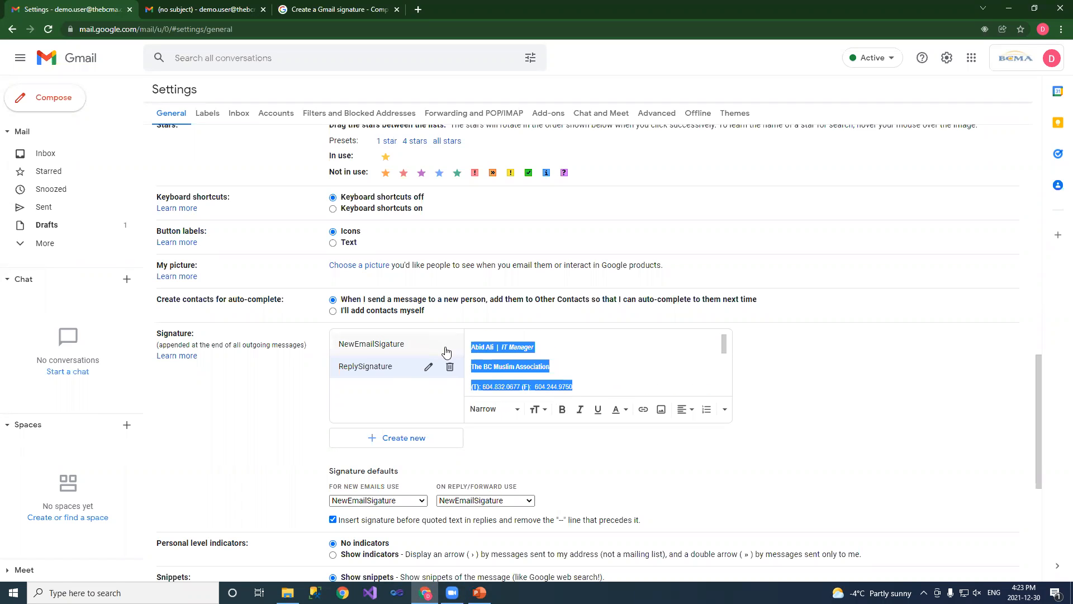
key("shift+Down")
key("shift+Down")
key("shift+Down")
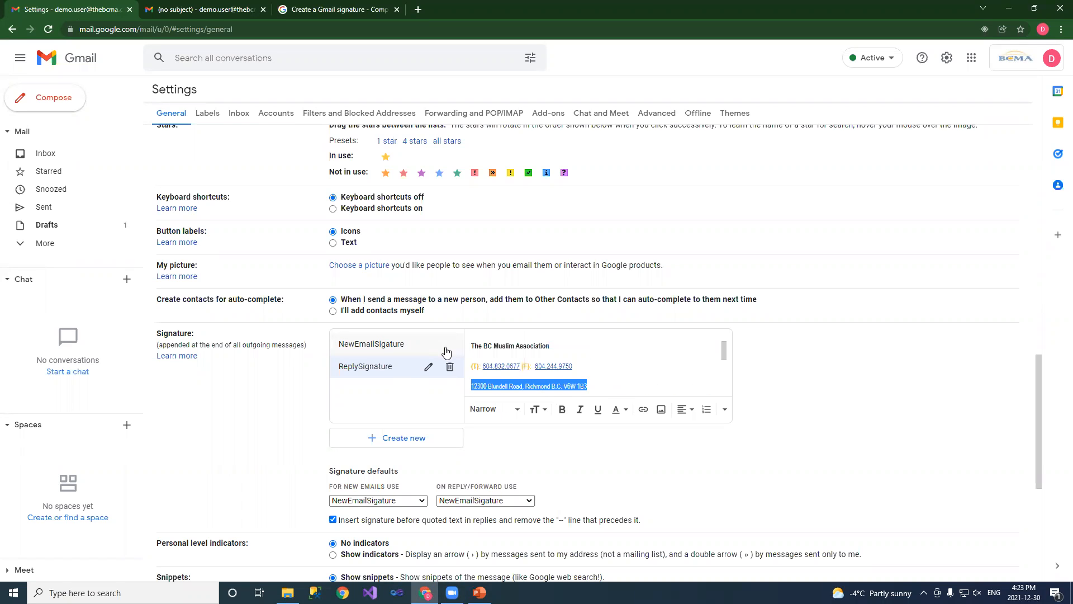
key("BackSpace")
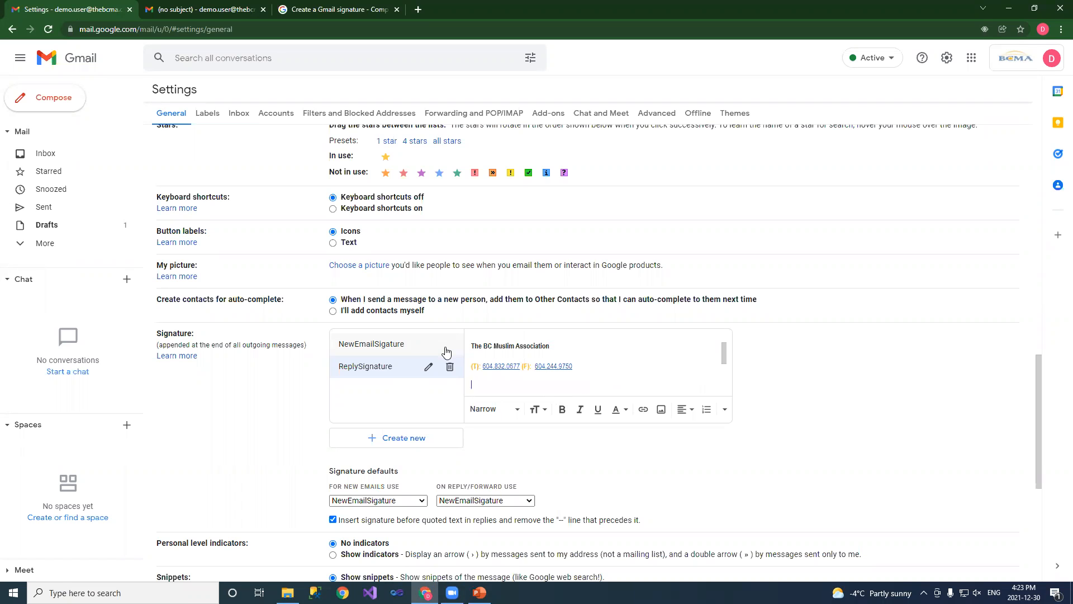
scroll(491, 335, "down", 1)
scroll(506, 329, "down", 2)
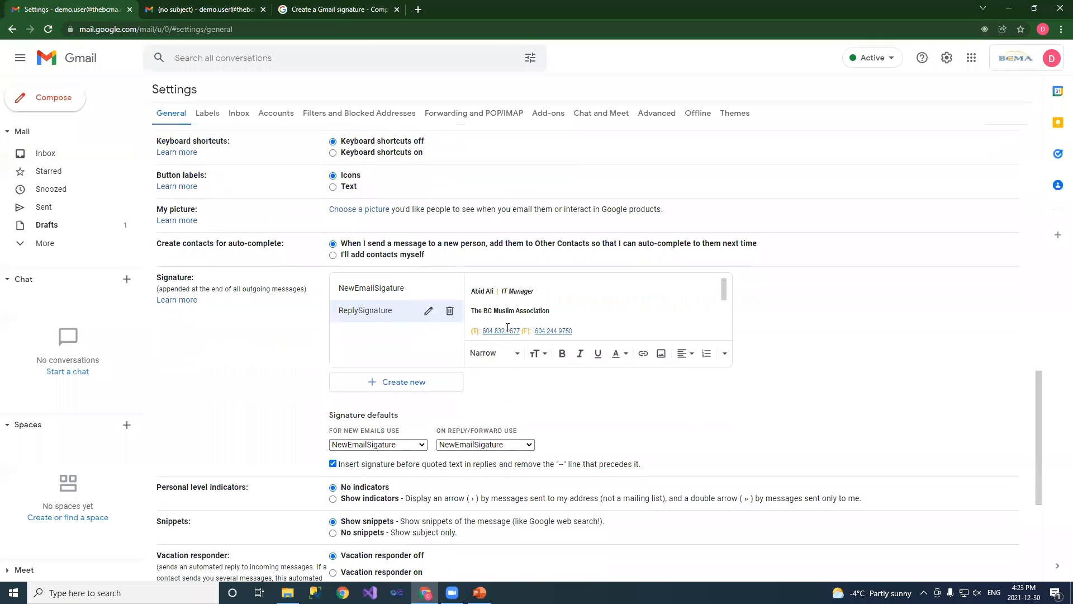
scroll(508, 327, "down", 1)
scroll(508, 327, "up", 2)
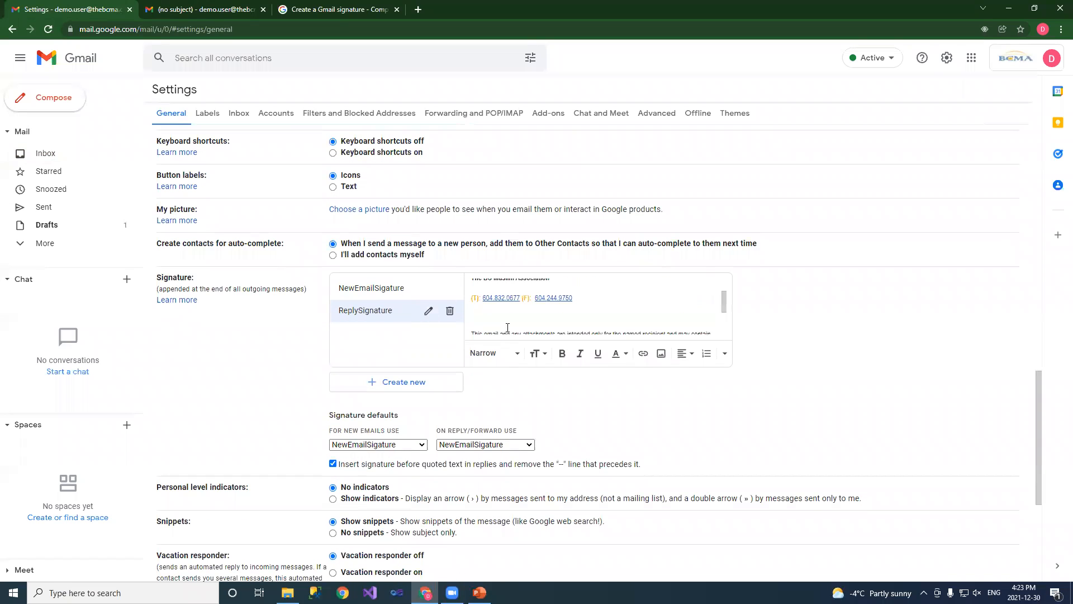
key("BackSpace")
scroll(708, 398, "down", 3)
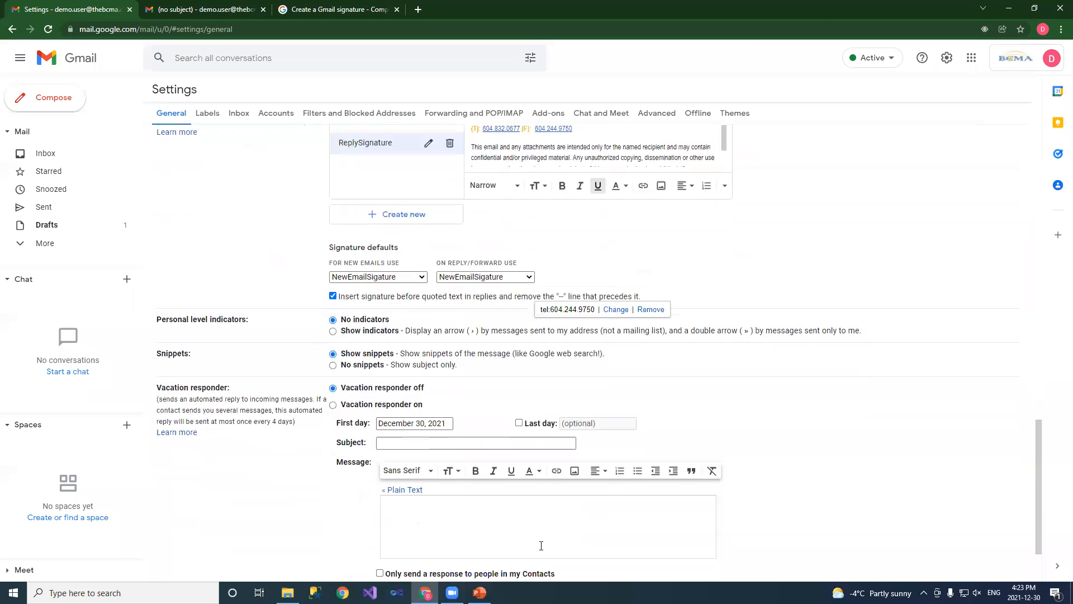
Make ReplySignature the default for replies and forwards and save the settings
left_click(471, 277)
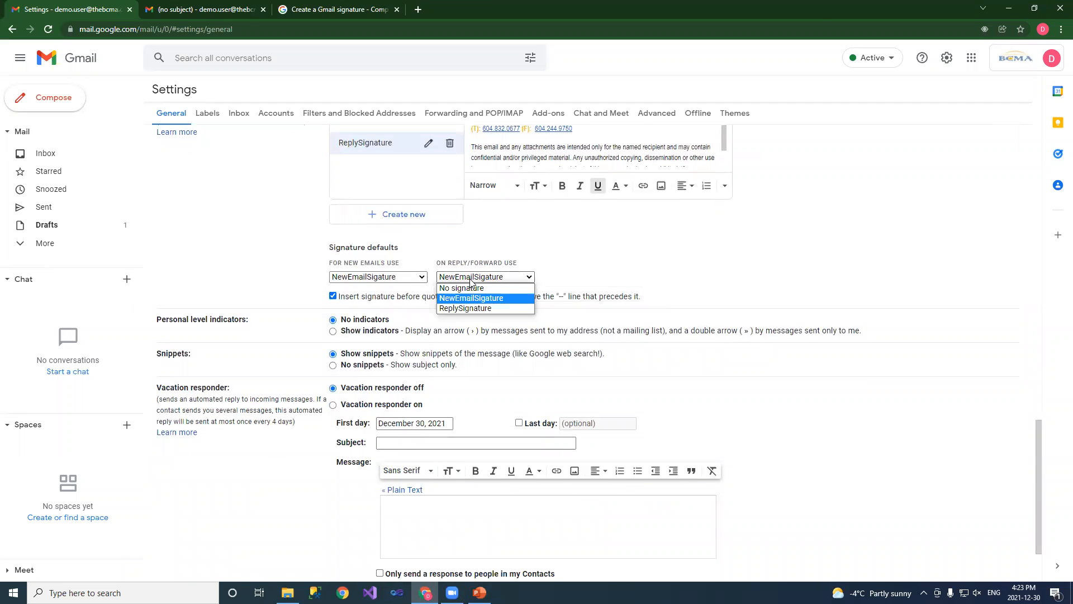
left_click(473, 308)
scroll(843, 431, "down", 2)
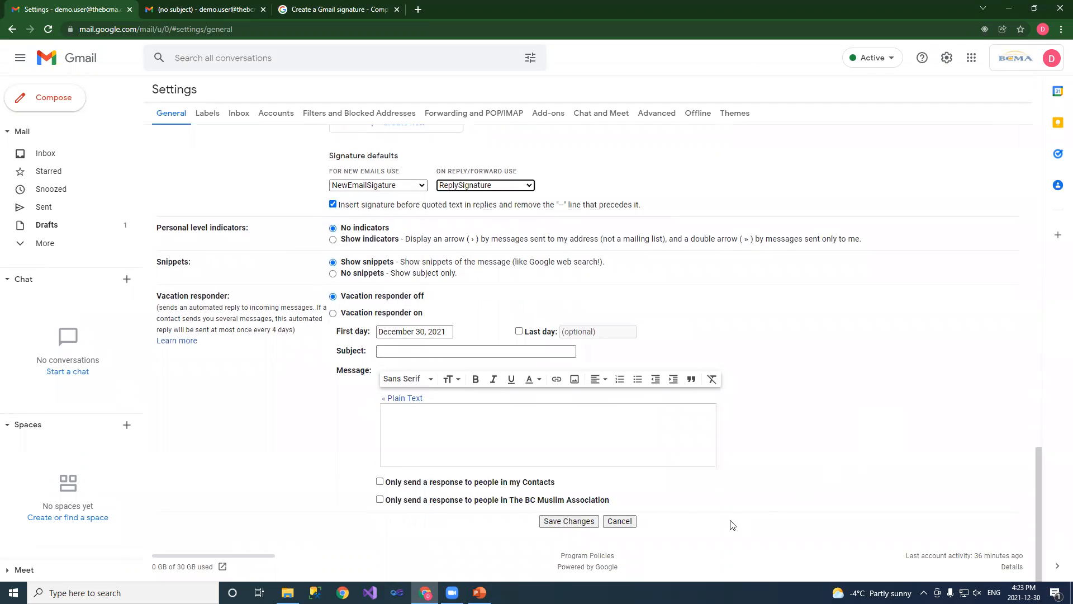
left_click(569, 521)
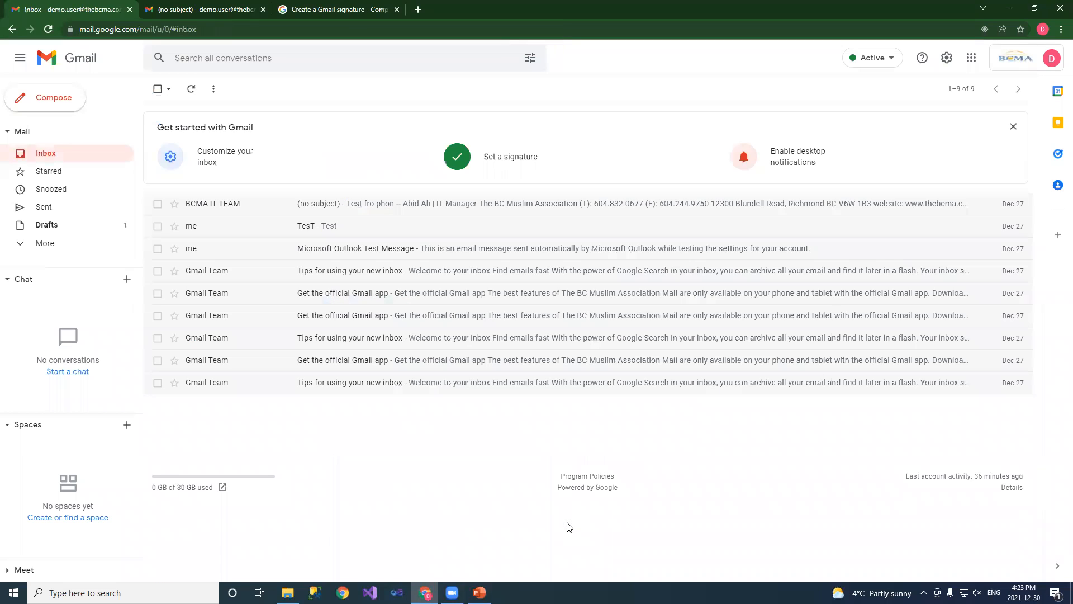
Test the signatures with a new message, then a reply to the Microsoft Outlook Test Message
left_click(39, 96)
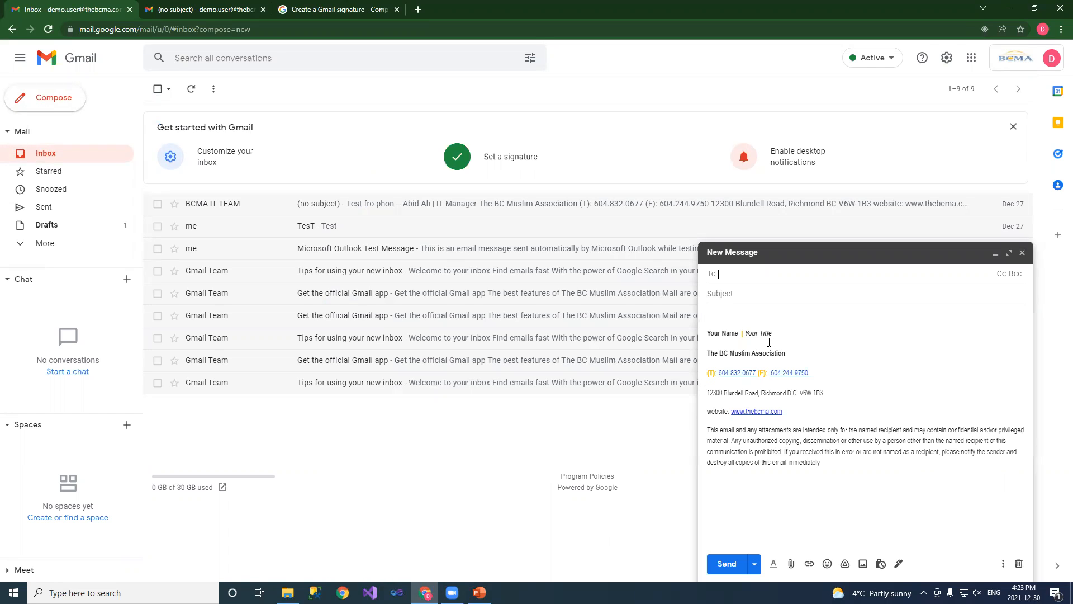
left_click(1022, 252)
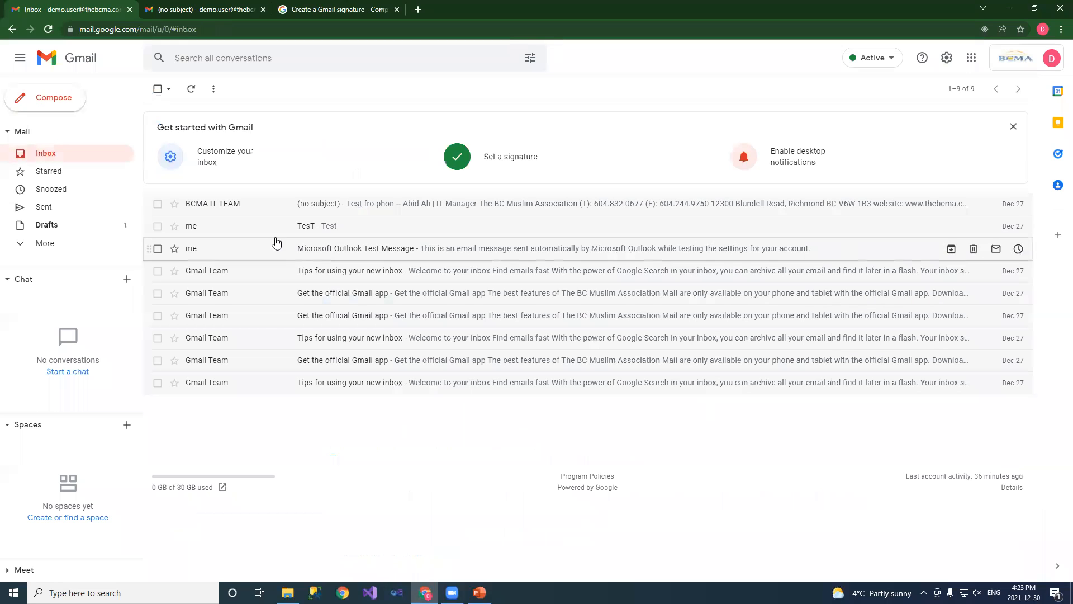
left_click(196, 248)
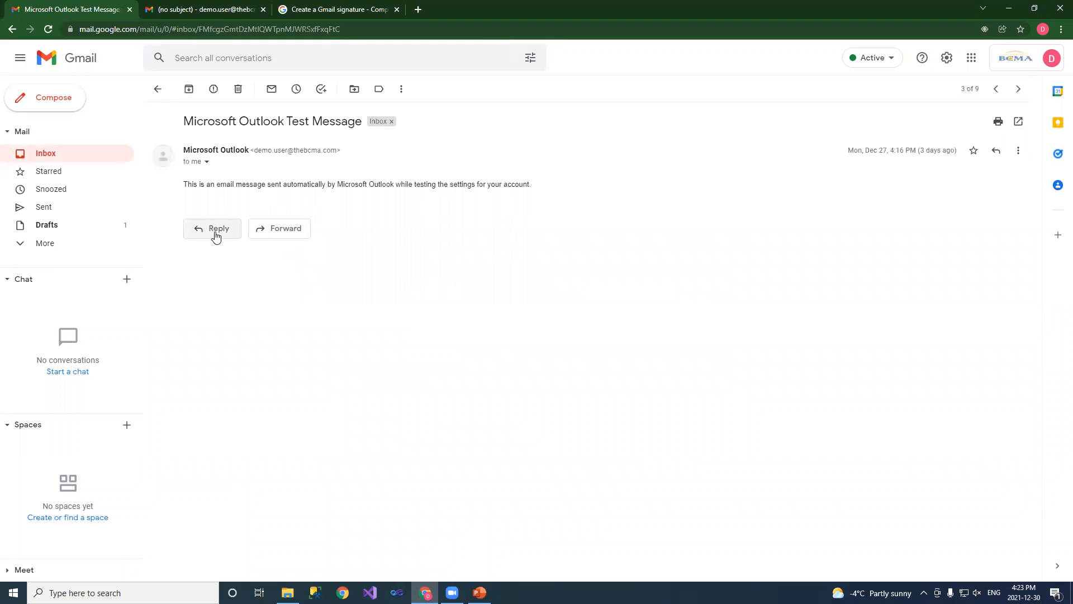
left_click(216, 235)
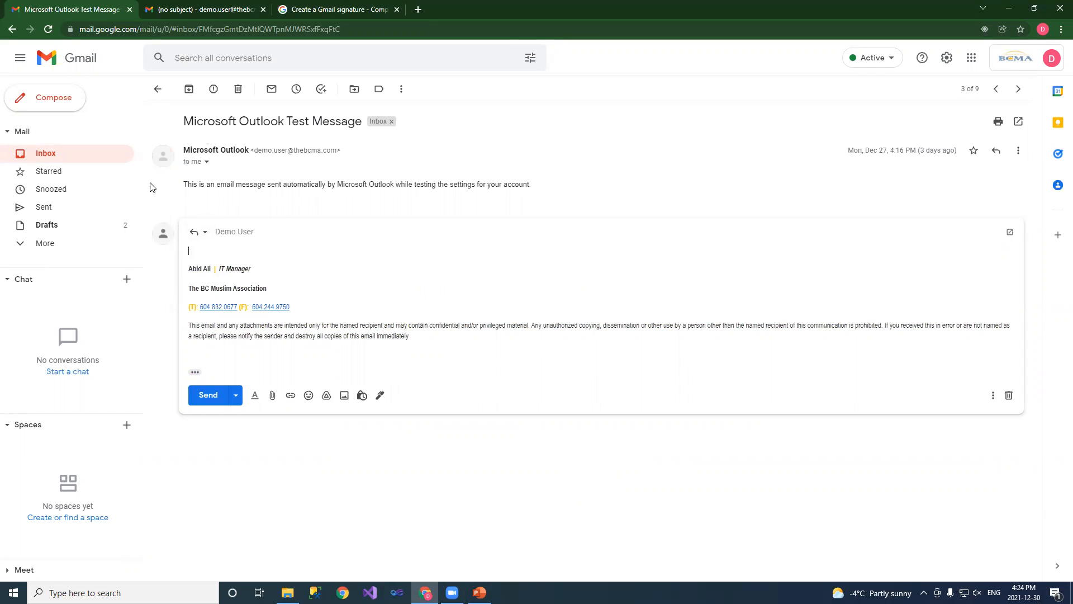
left_click(949, 59)
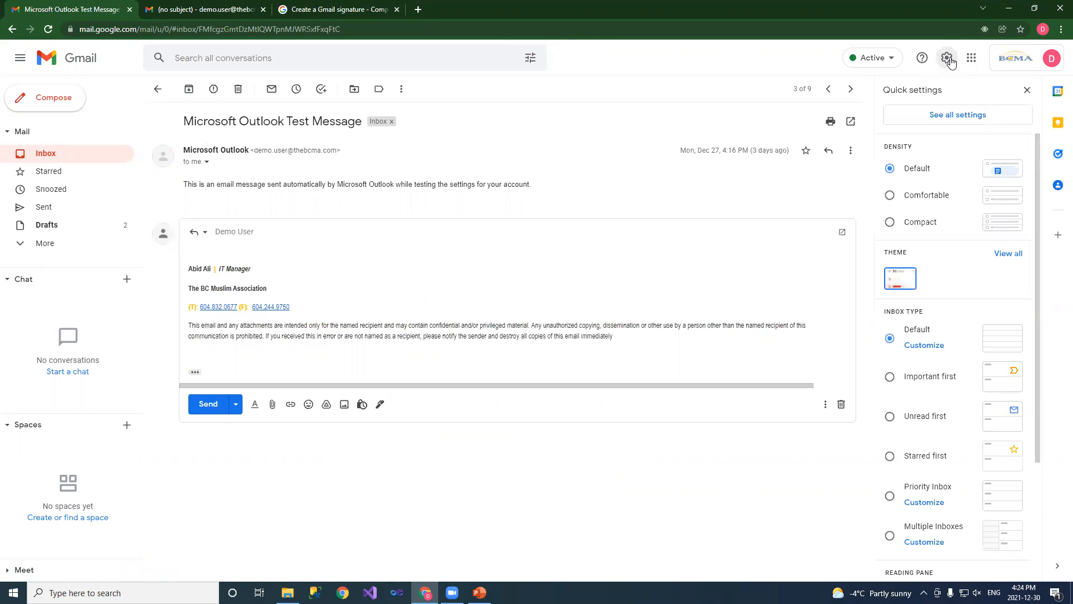
Delete the ReplySignature signature from the full settings page
left_click(958, 115)
scroll(584, 269, "down", 5)
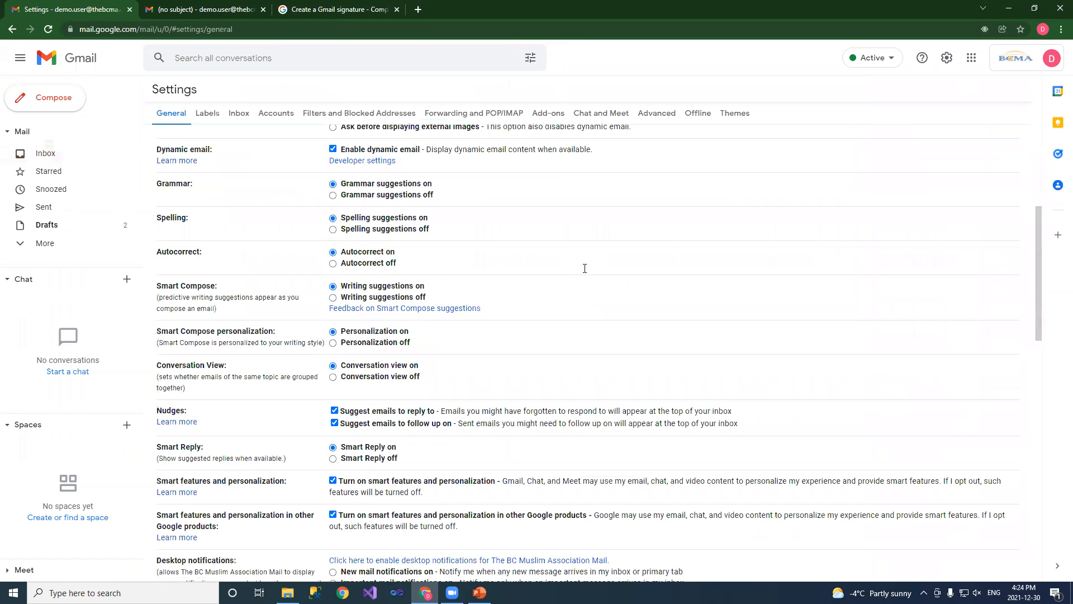
scroll(584, 268, "down", 10)
scroll(579, 286, "up", 3)
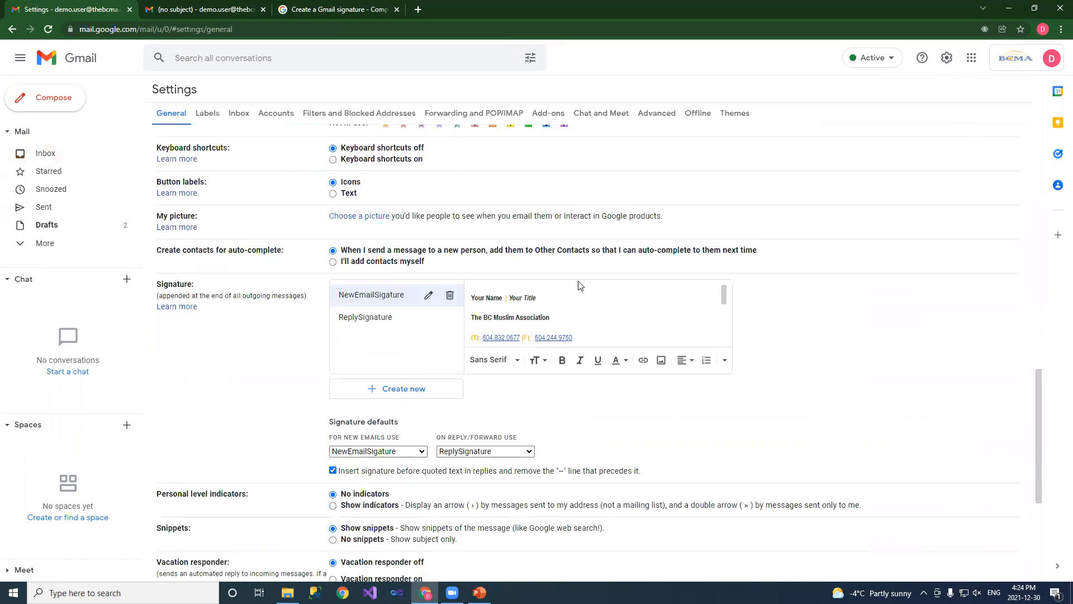
scroll(580, 286, "up", 1)
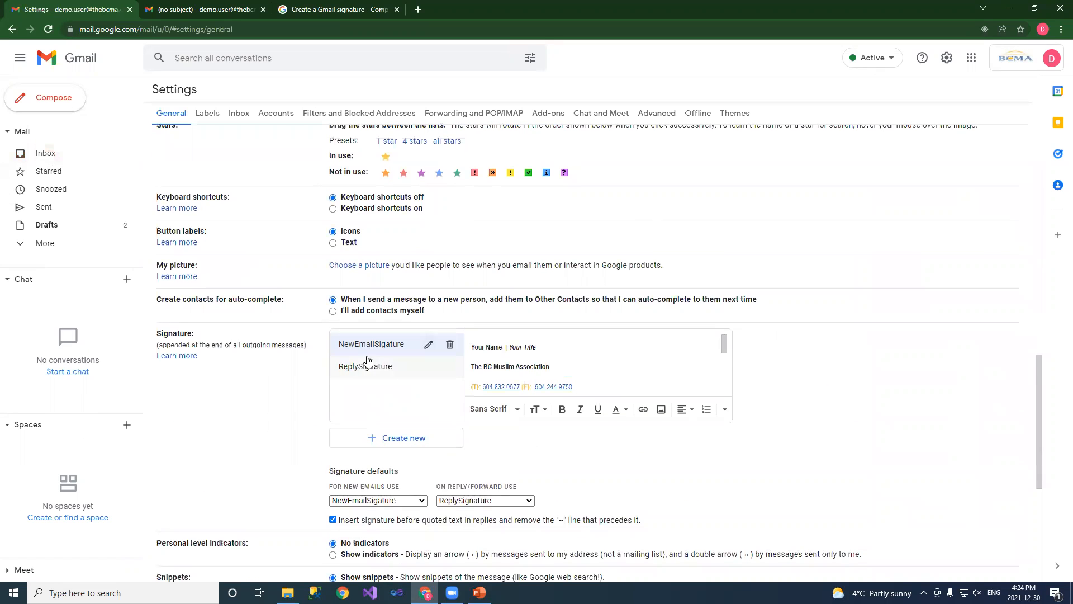
left_click(367, 363)
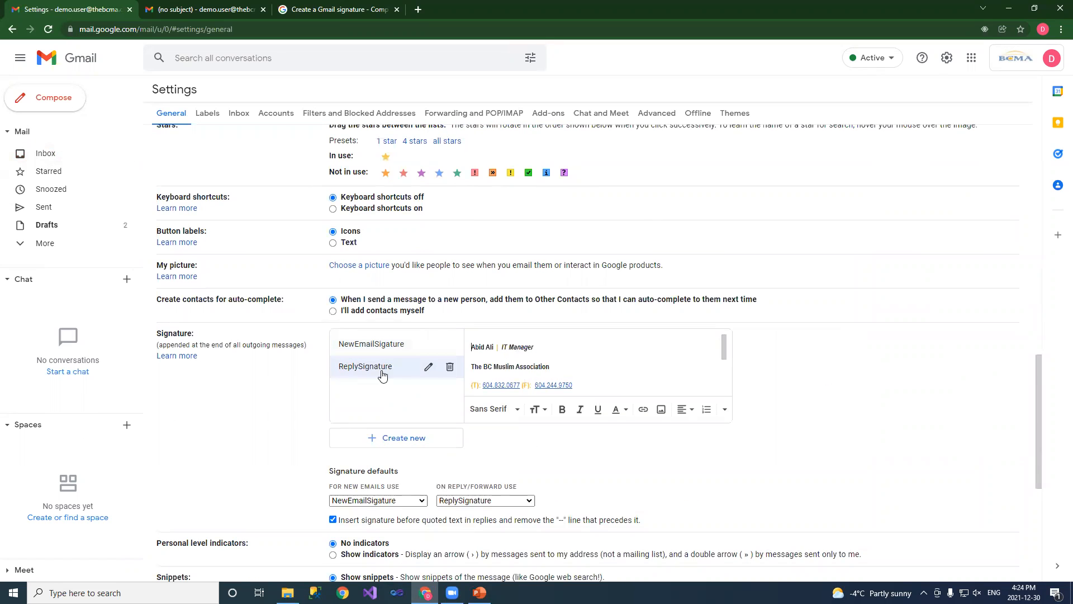
left_click(450, 367)
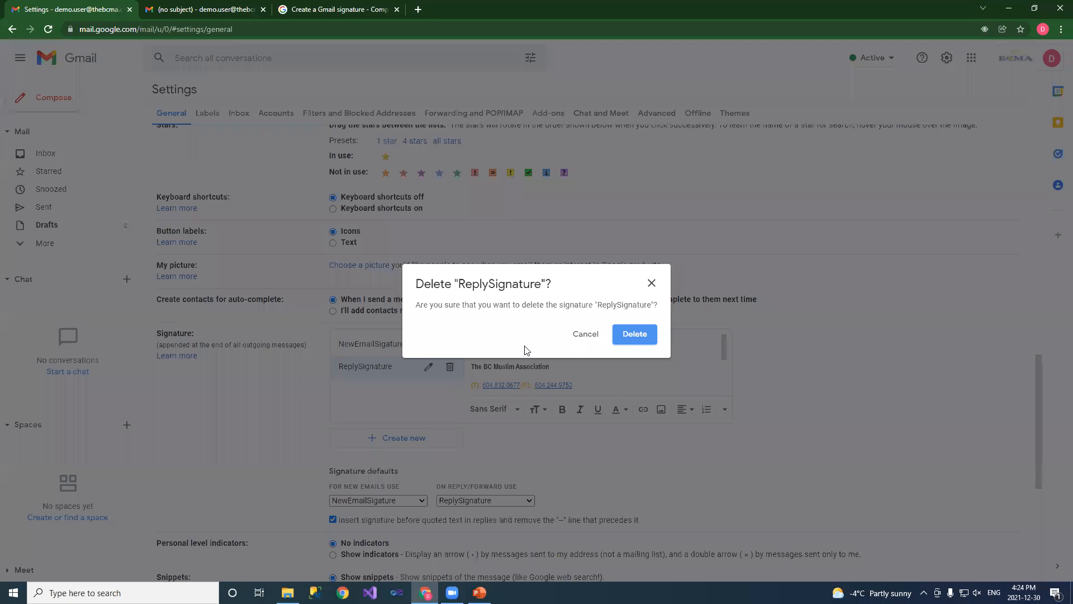
left_click(640, 336)
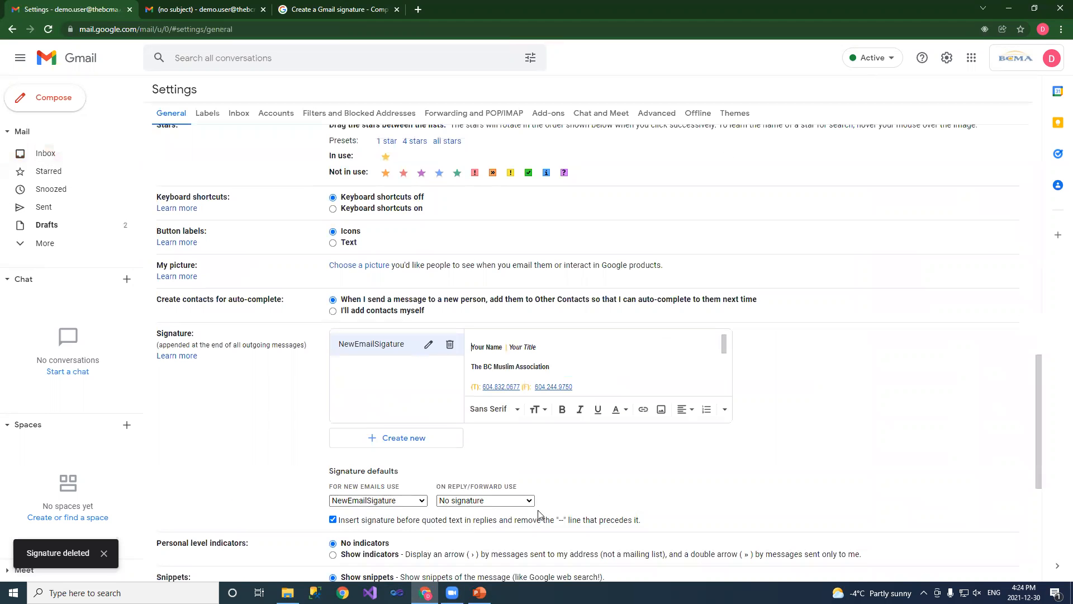
Set NewEmailSigature as the reply/forward default, then delete NewEmailSigature
left_click(489, 499)
left_click(489, 500)
left_click(490, 500)
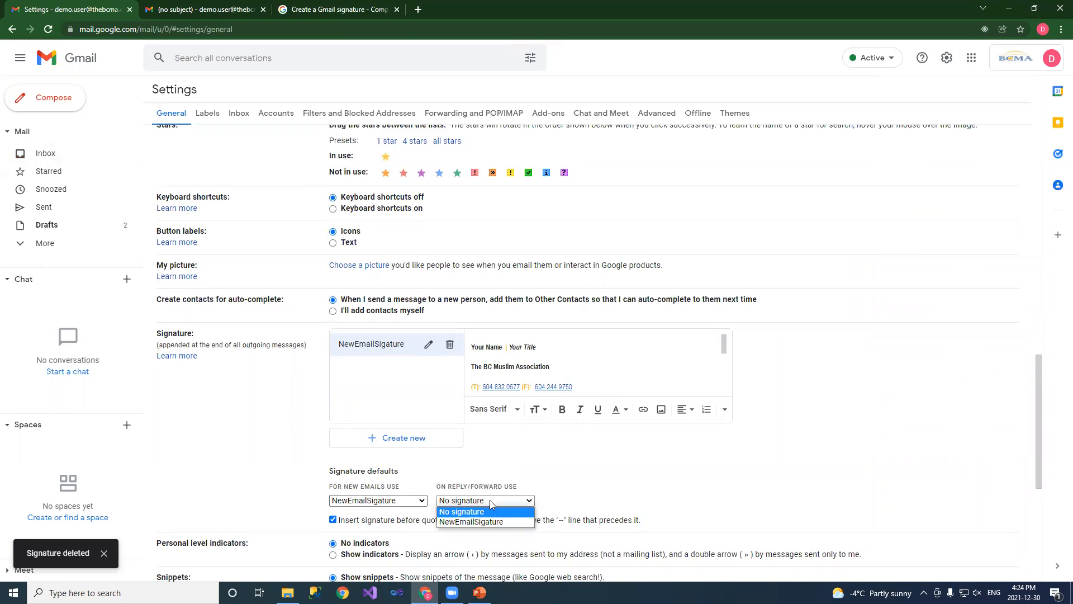
left_click(490, 499)
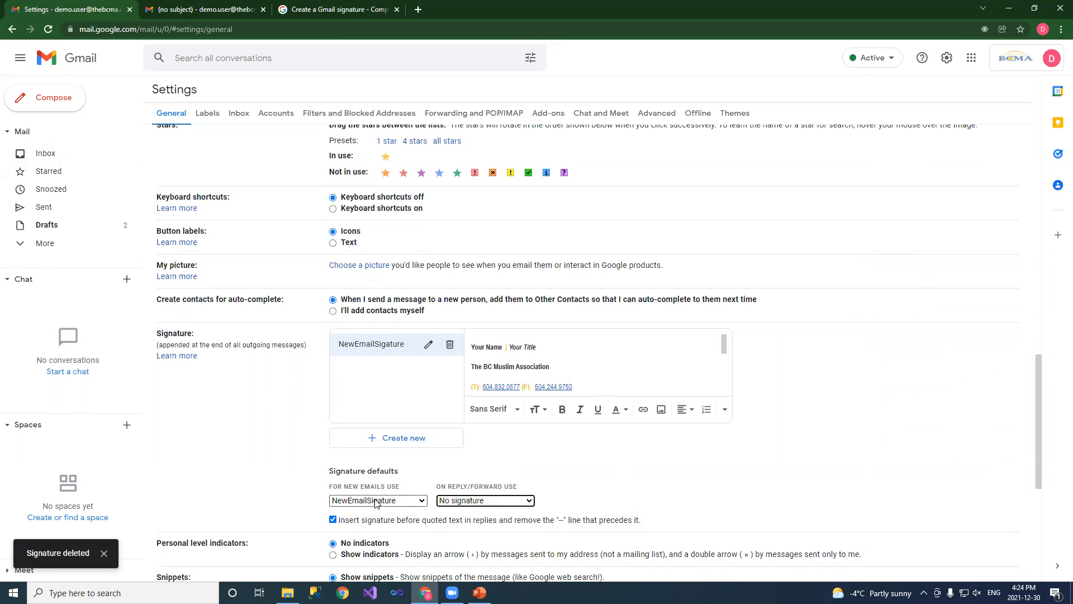
left_click(479, 501)
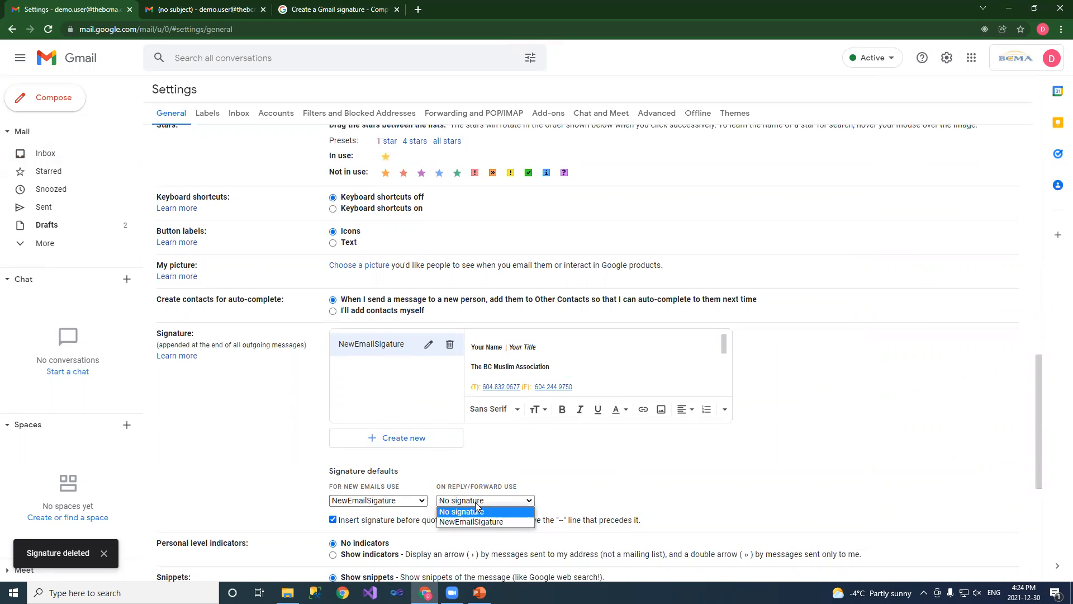
left_click(479, 522)
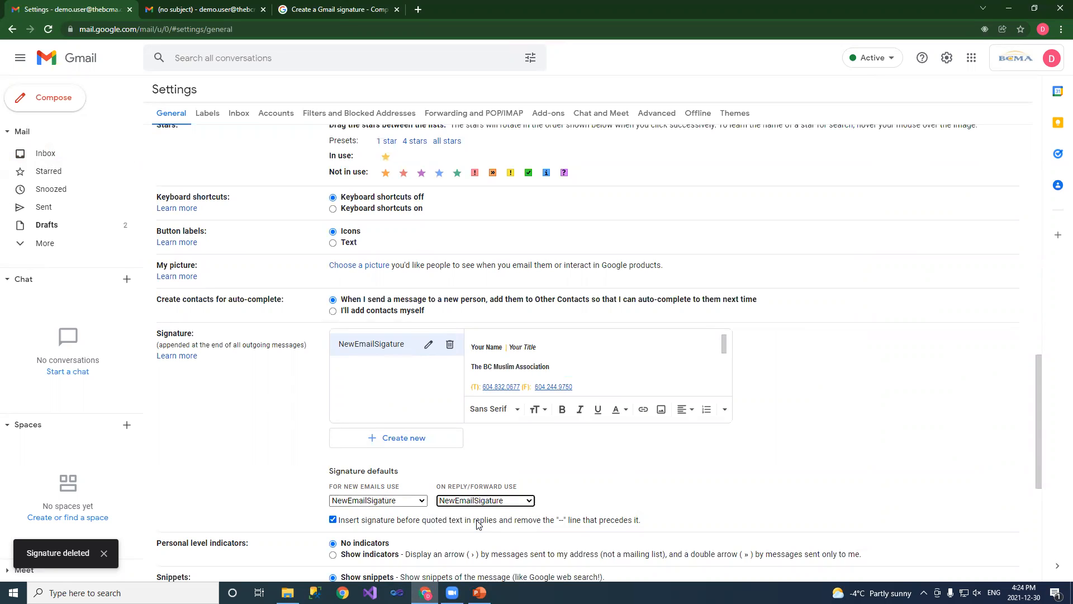
left_click(449, 344)
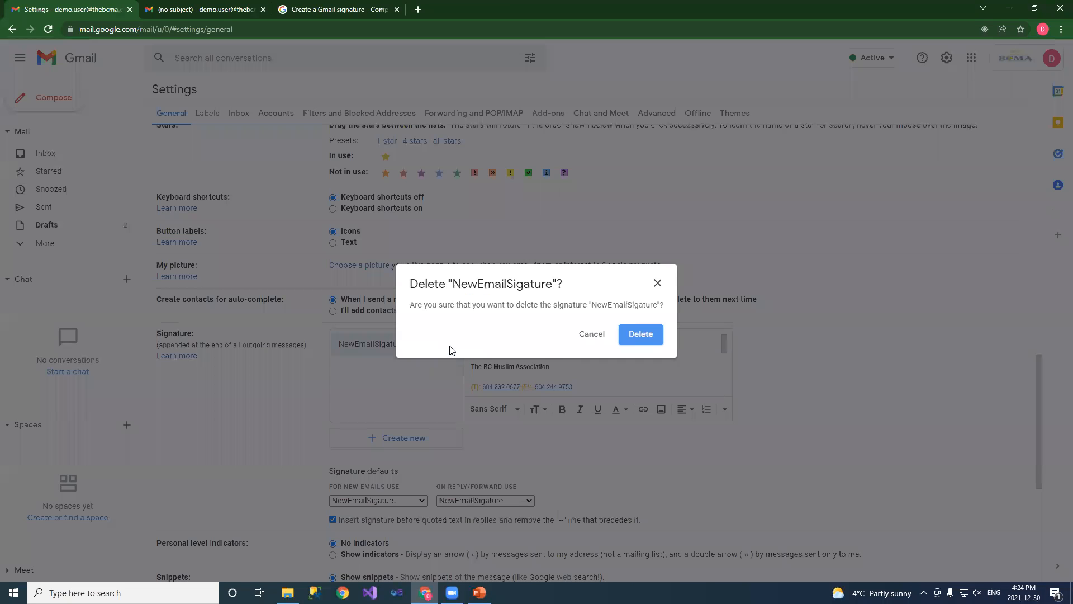
left_click(641, 334)
scroll(685, 471, "down", 3)
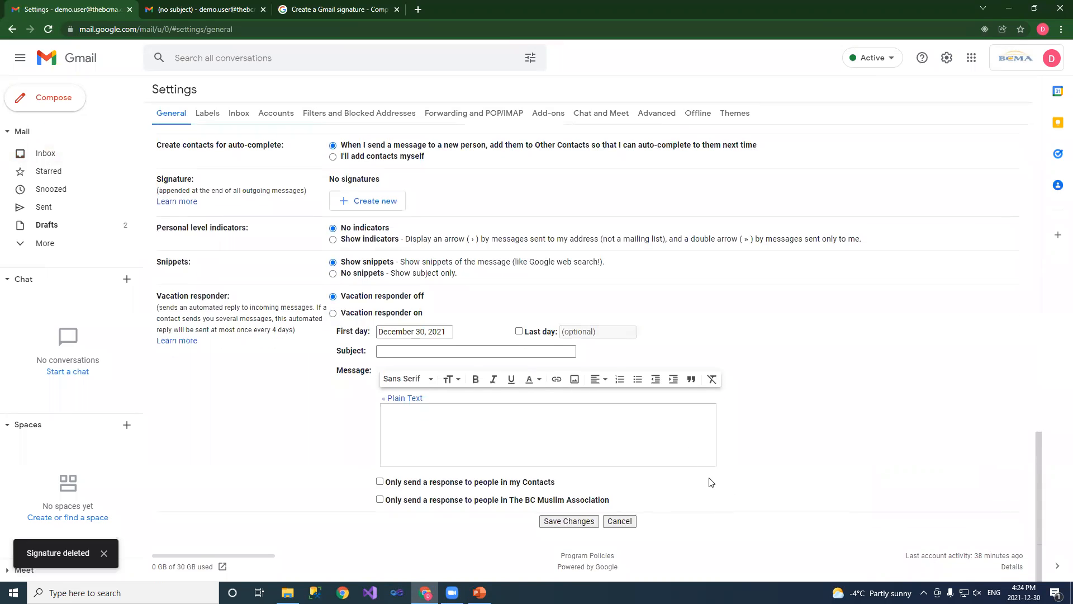
Save the changes, then confirm a new message opens with no signature and discard it
left_click(568, 522)
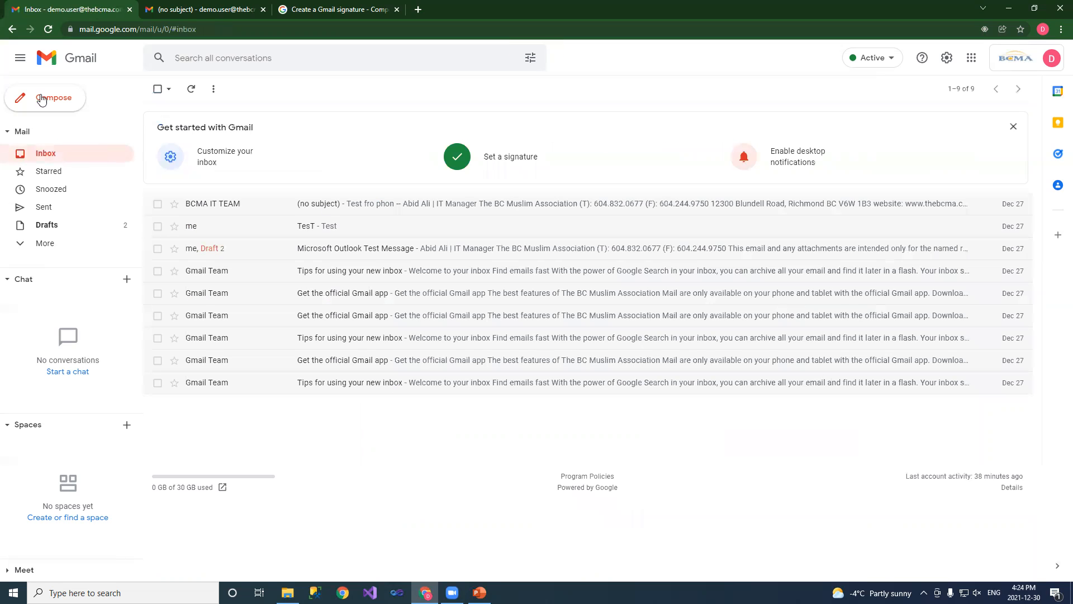
left_click(53, 101)
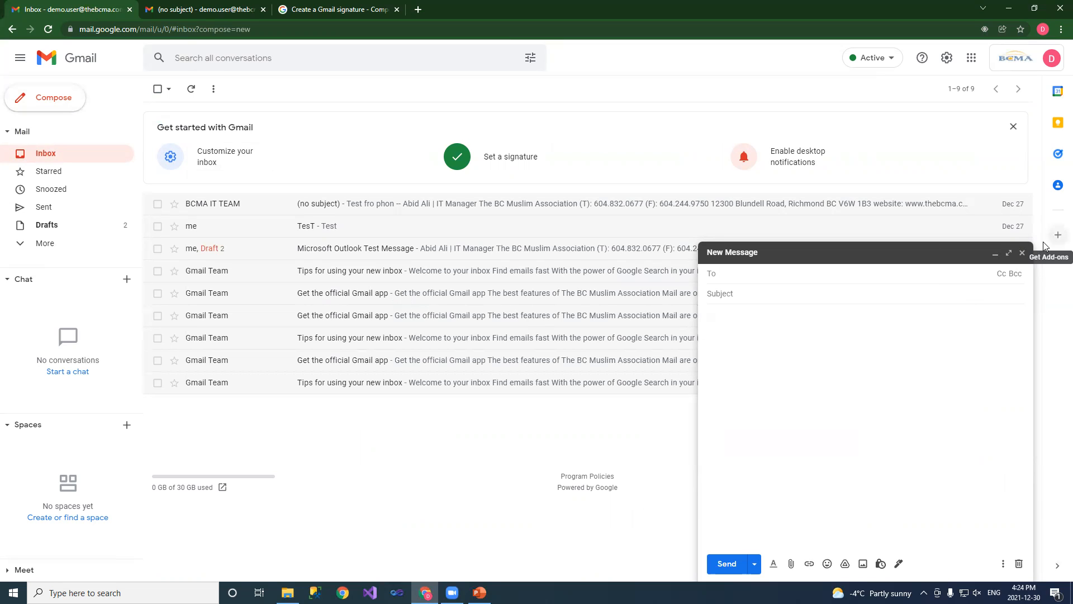
left_click(1022, 253)
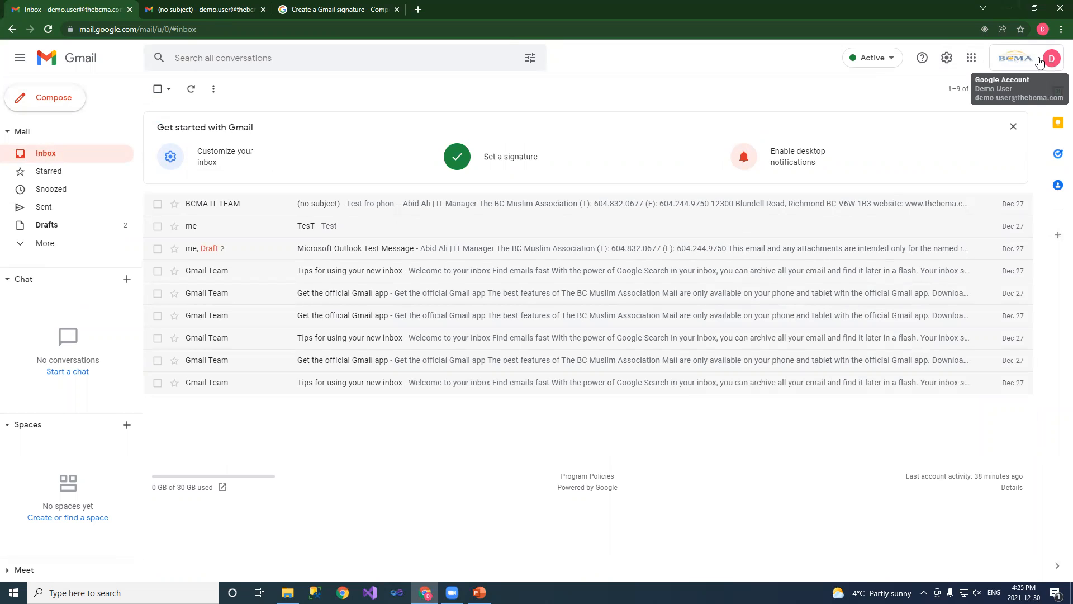
Dismiss the profile picture dialog and open the Accounts tab of the full Settings
left_click(1010, 64)
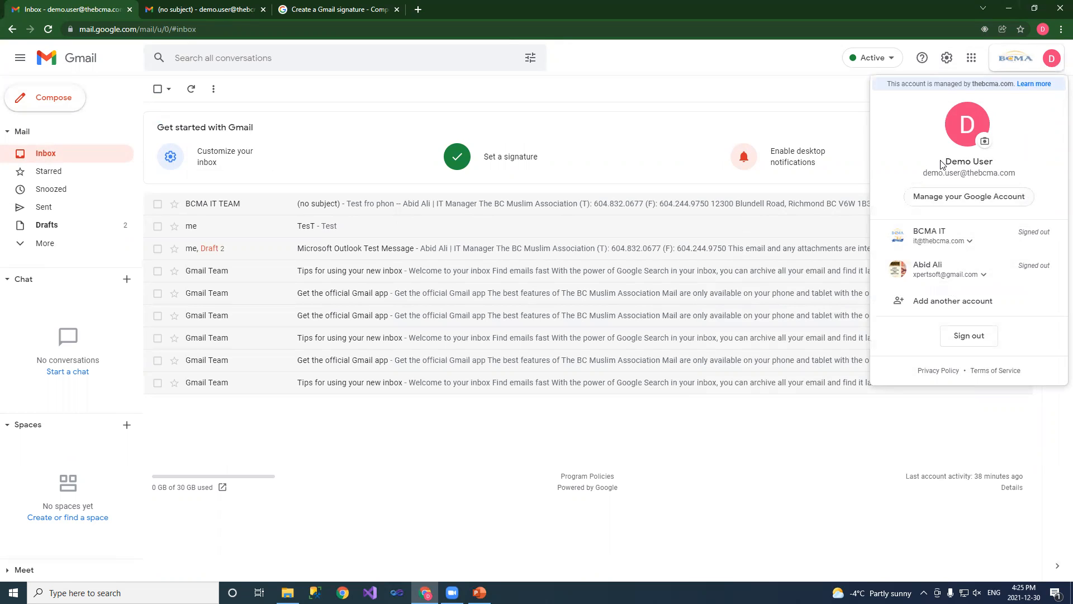
left_click(985, 142)
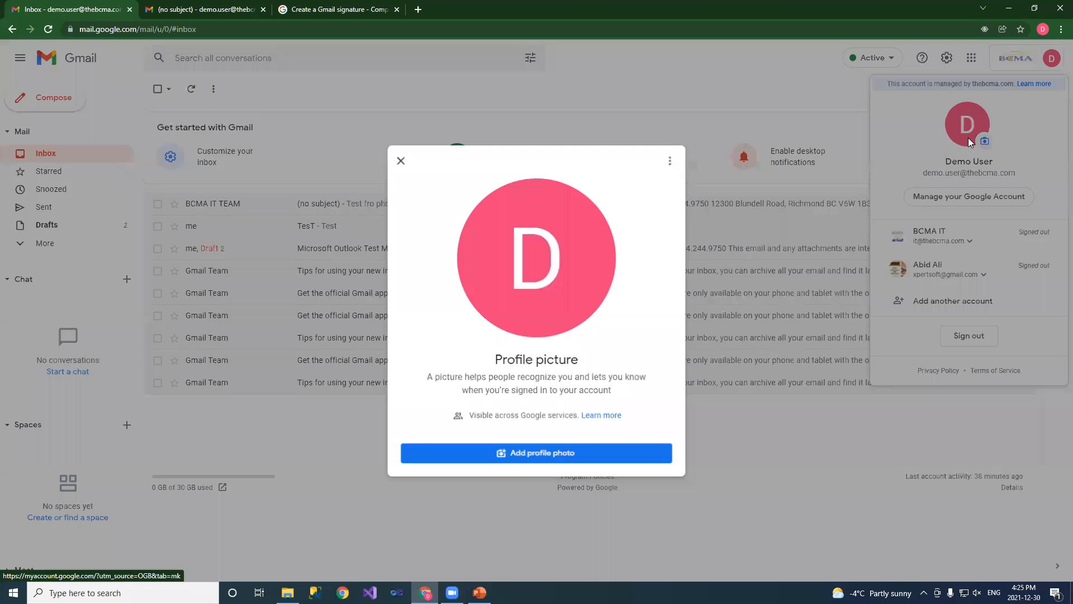
left_click(399, 159)
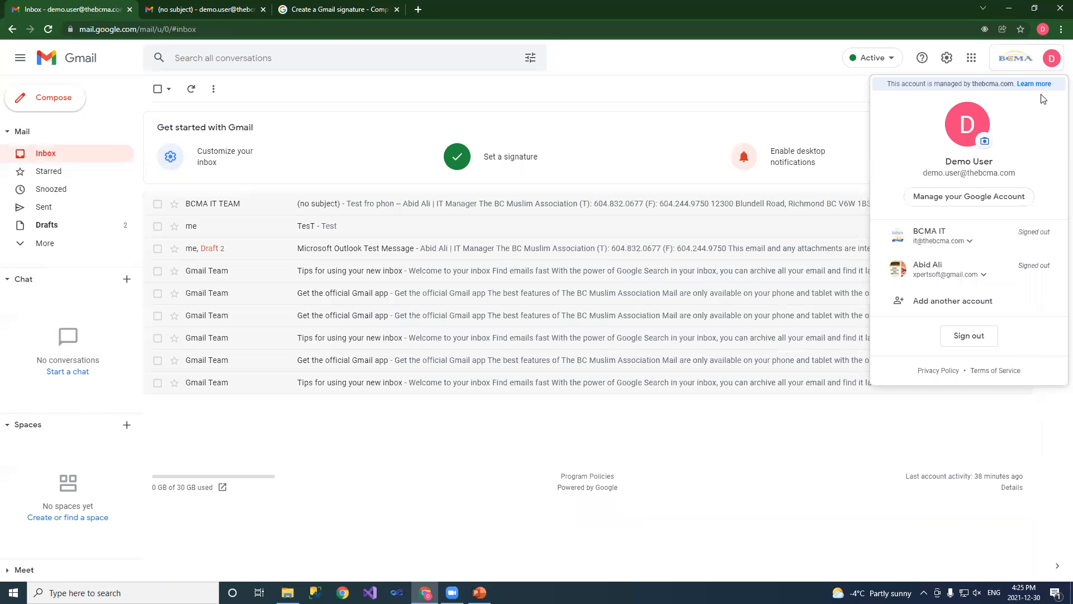
left_click(947, 58)
left_click(967, 118)
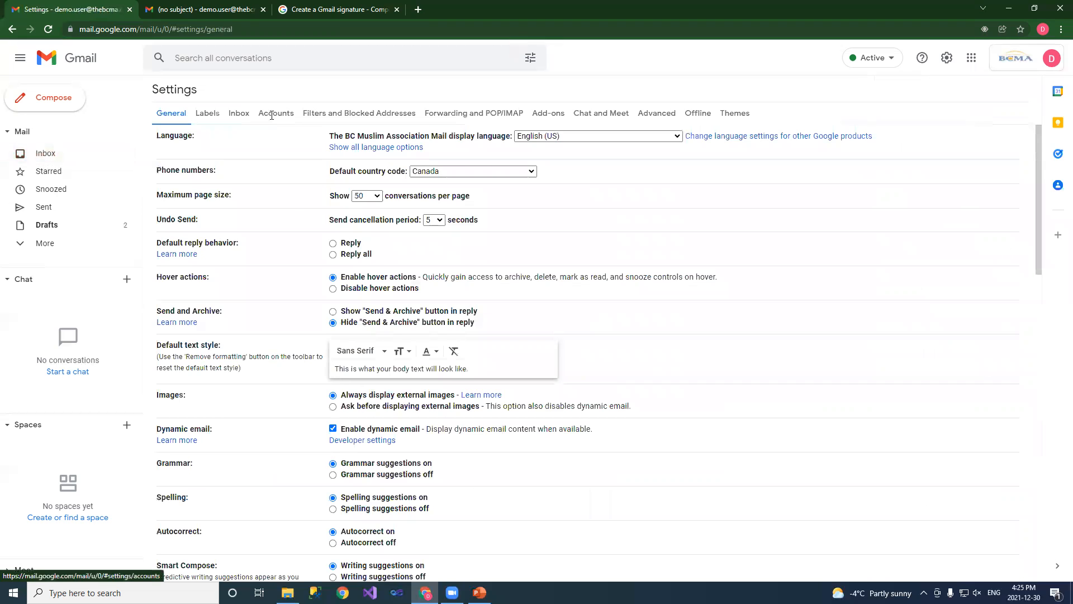
left_click(260, 115)
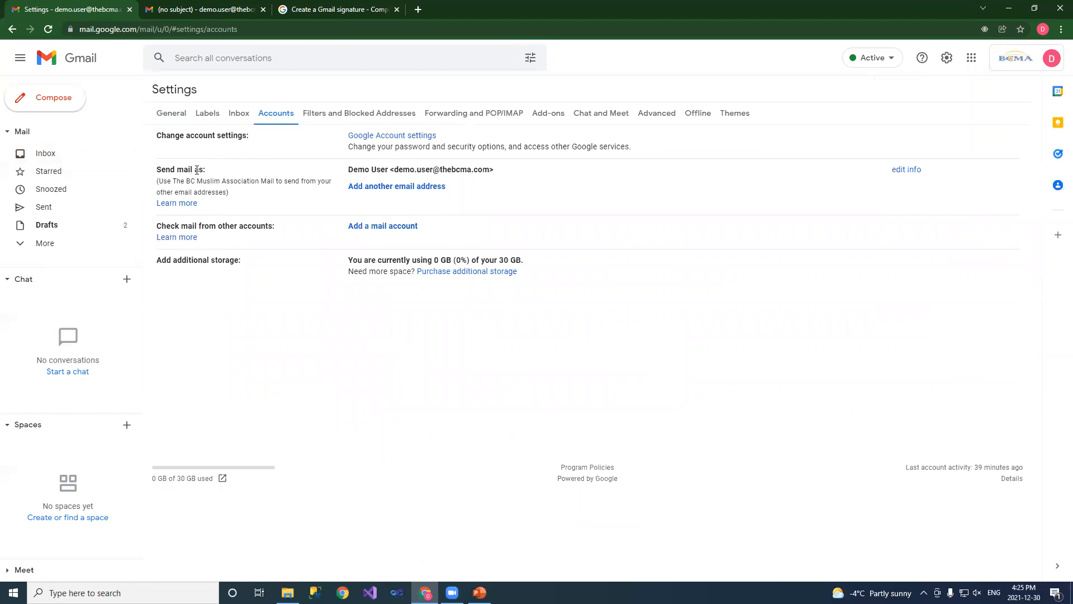
left_click(390, 190)
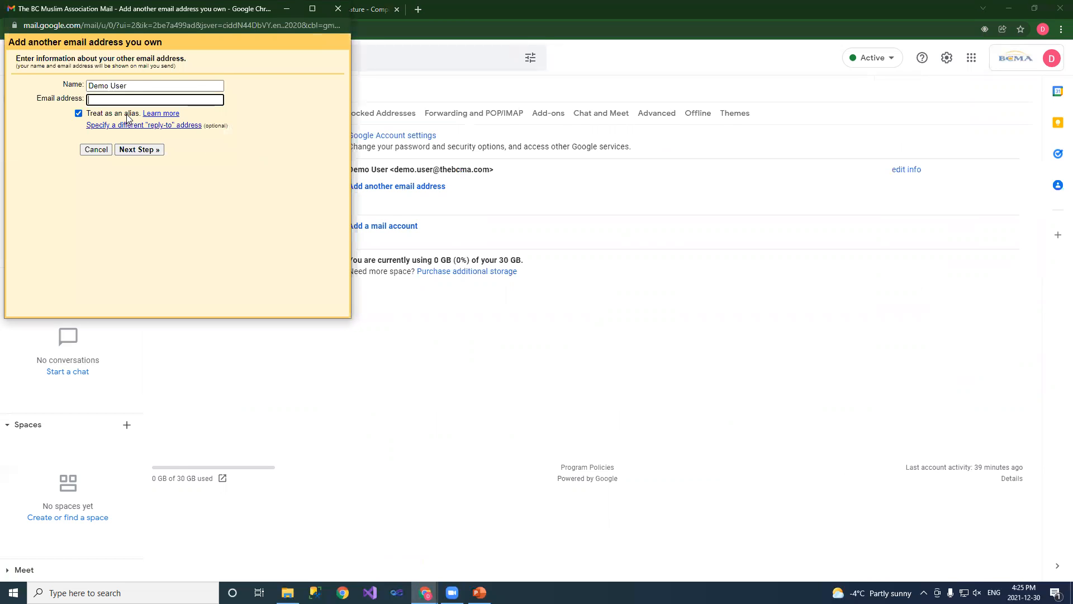
type("My Name")
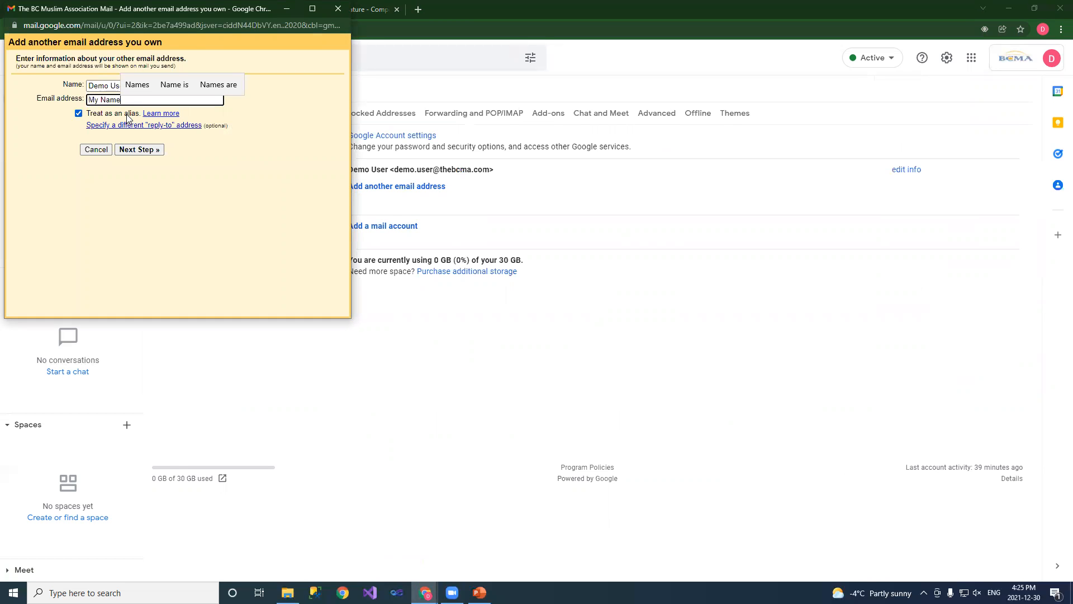
left_click(230, 180)
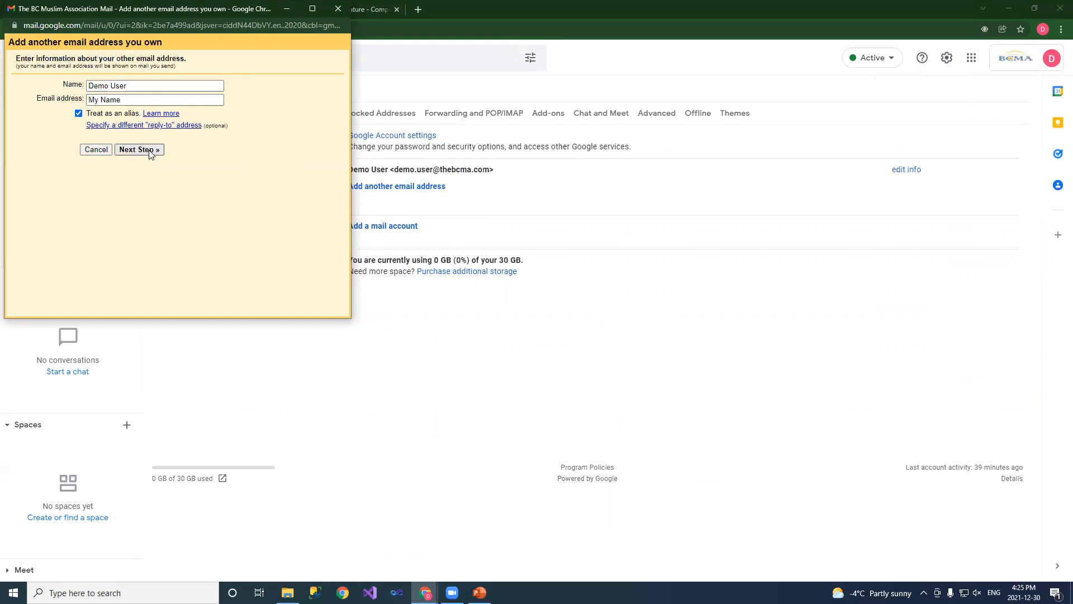
left_click(149, 149)
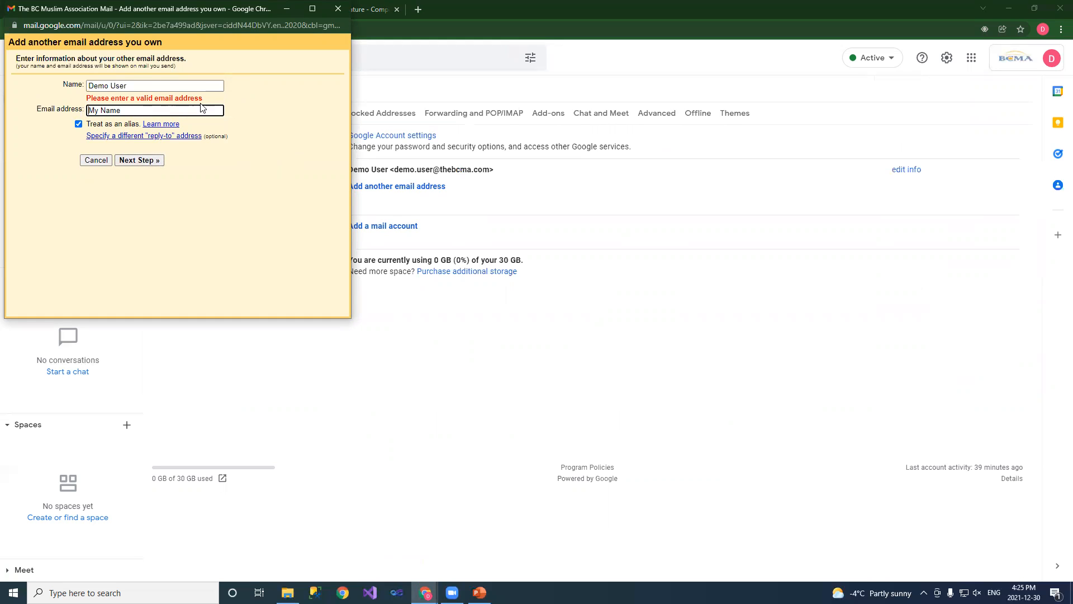
left_click(96, 160)
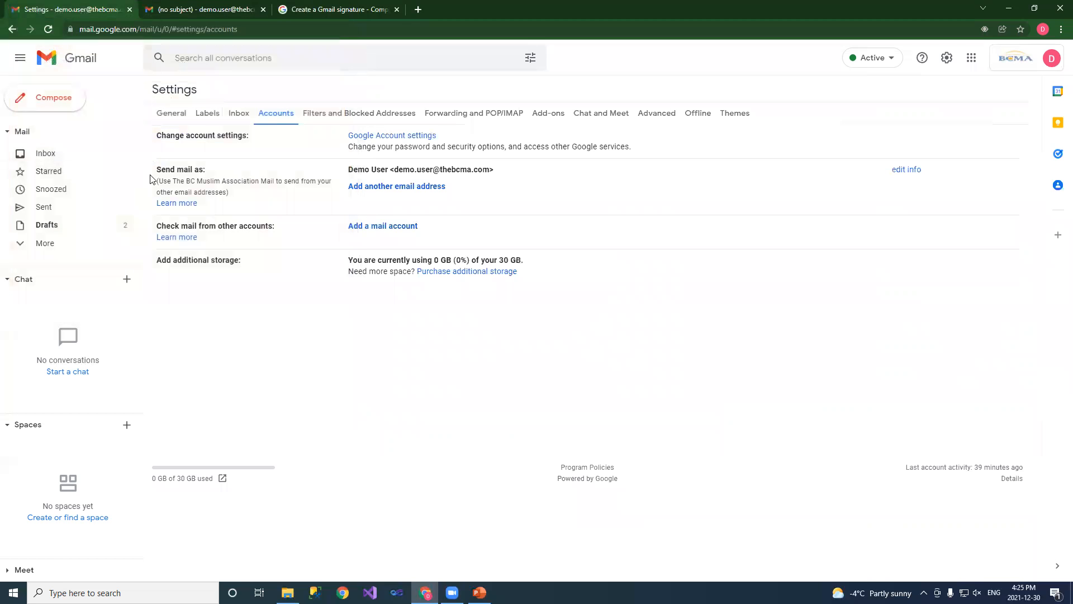
Change the sending name to New Name and save it
left_click(903, 170)
left_click(115, 101)
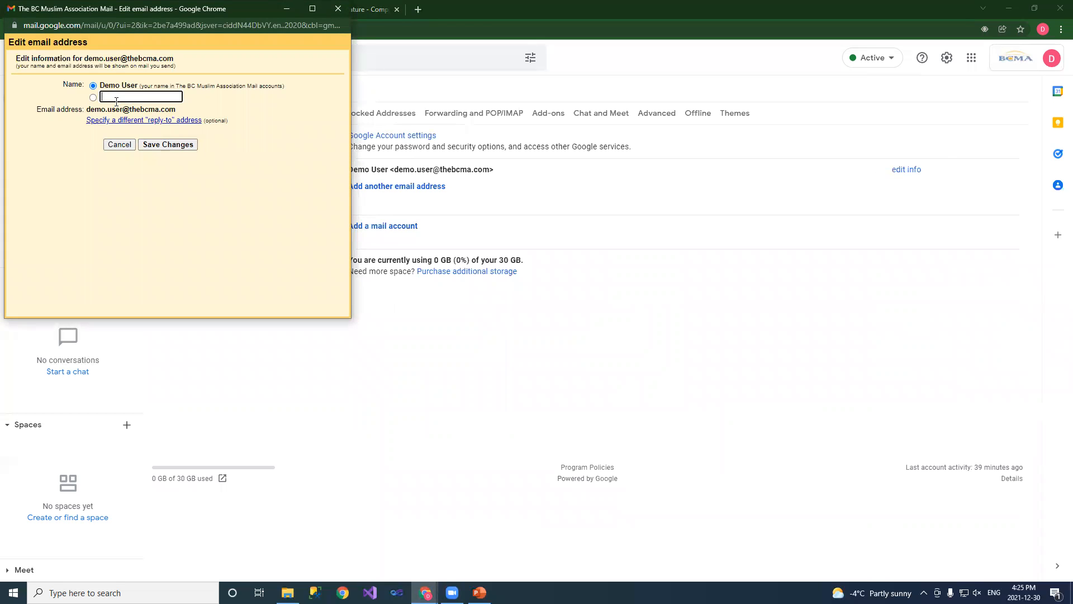
type("New Name")
left_click(174, 145)
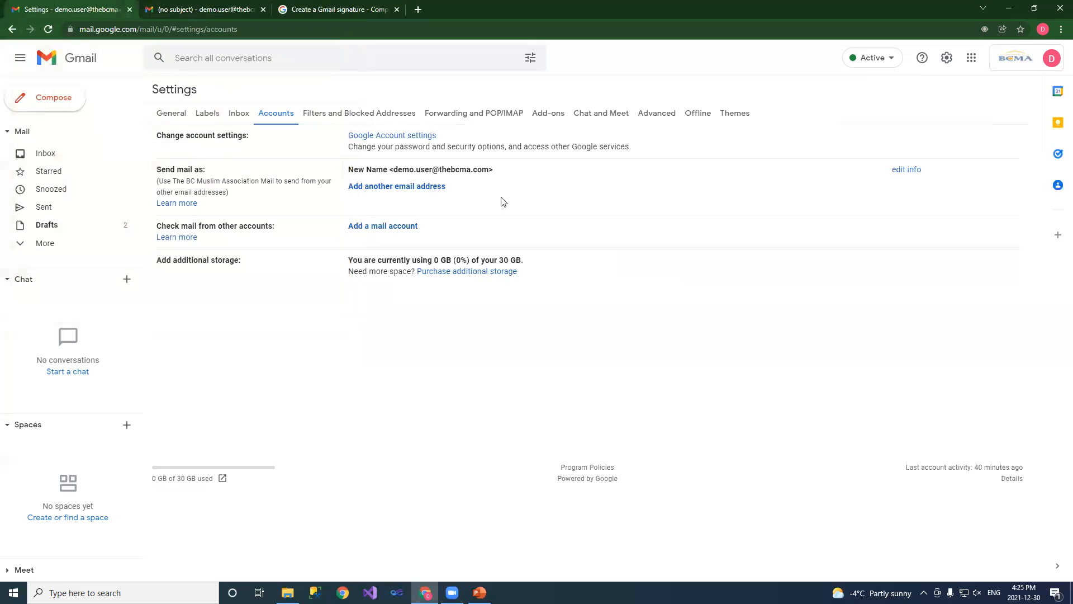
Reload the settings page and check the account name shown
left_click(1037, 66)
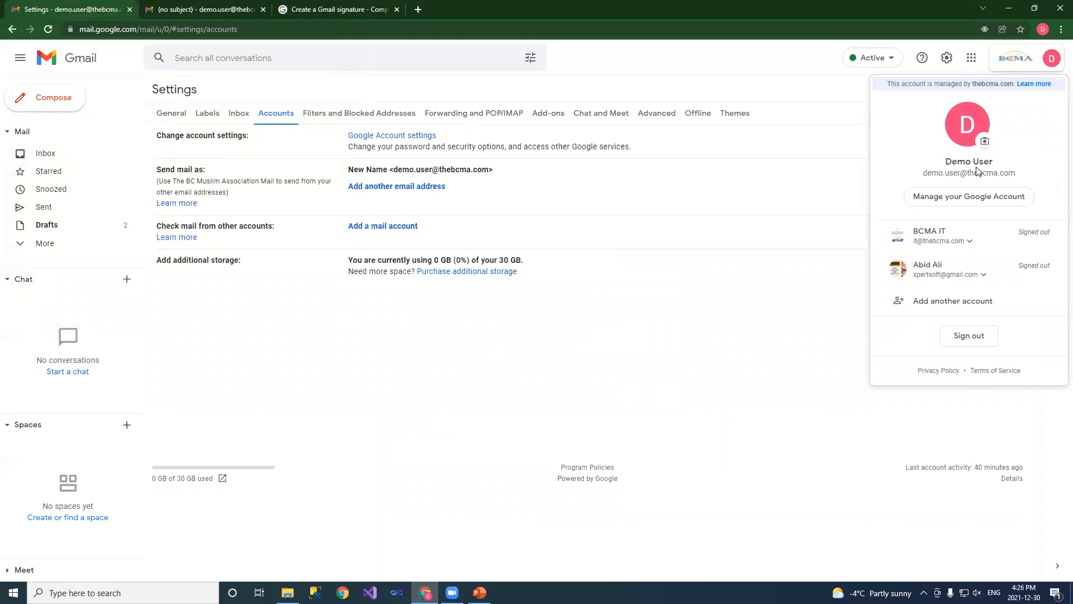
left_click(152, 28)
key("Return")
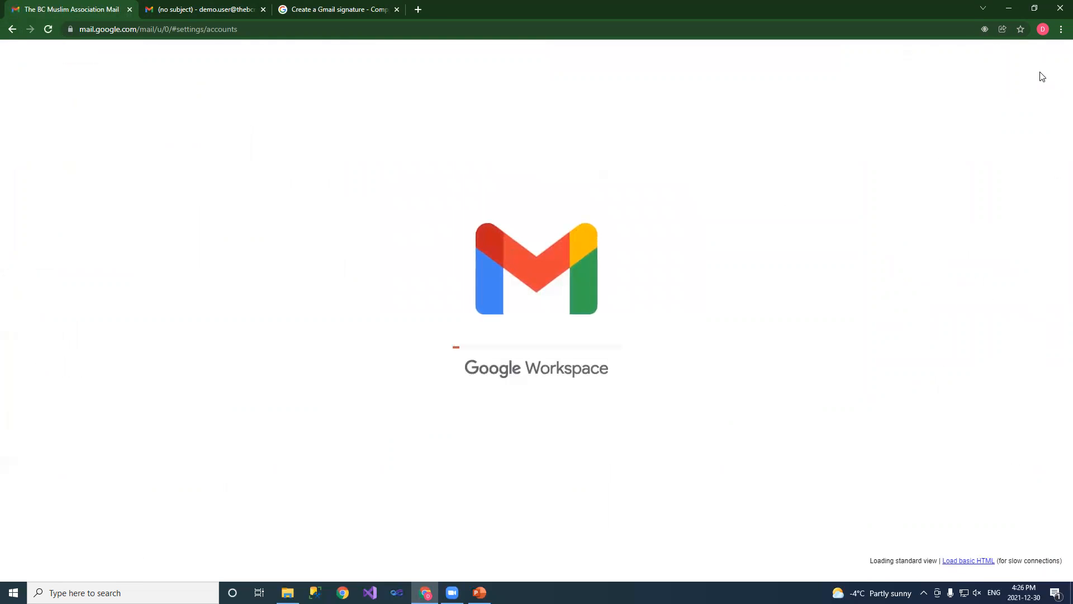
left_click(1017, 65)
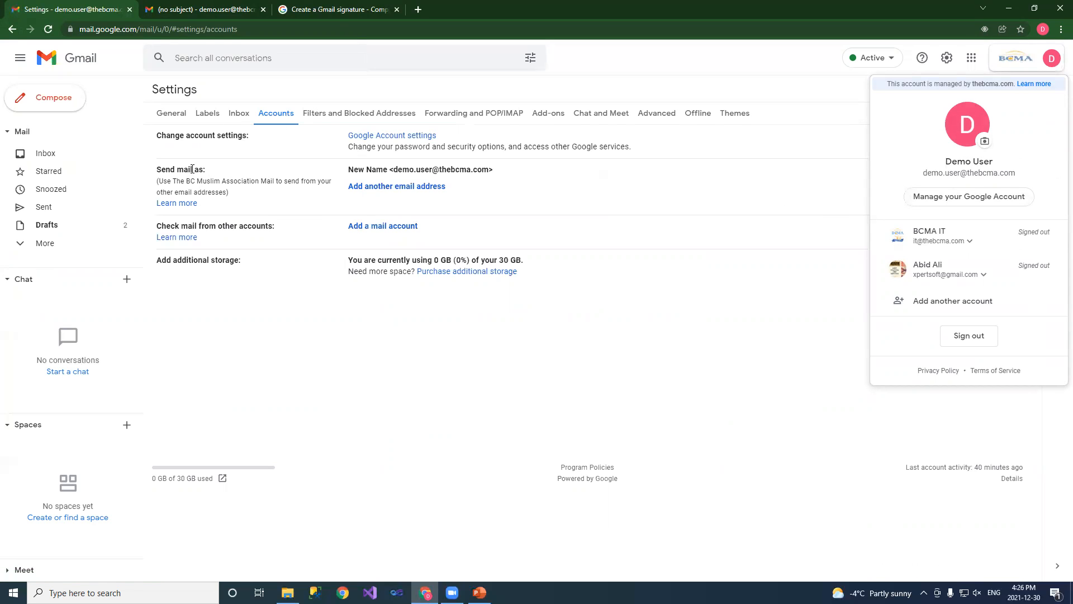
Send a message to BCMA IT with subject 'Test' and body 'test'
left_click(41, 99)
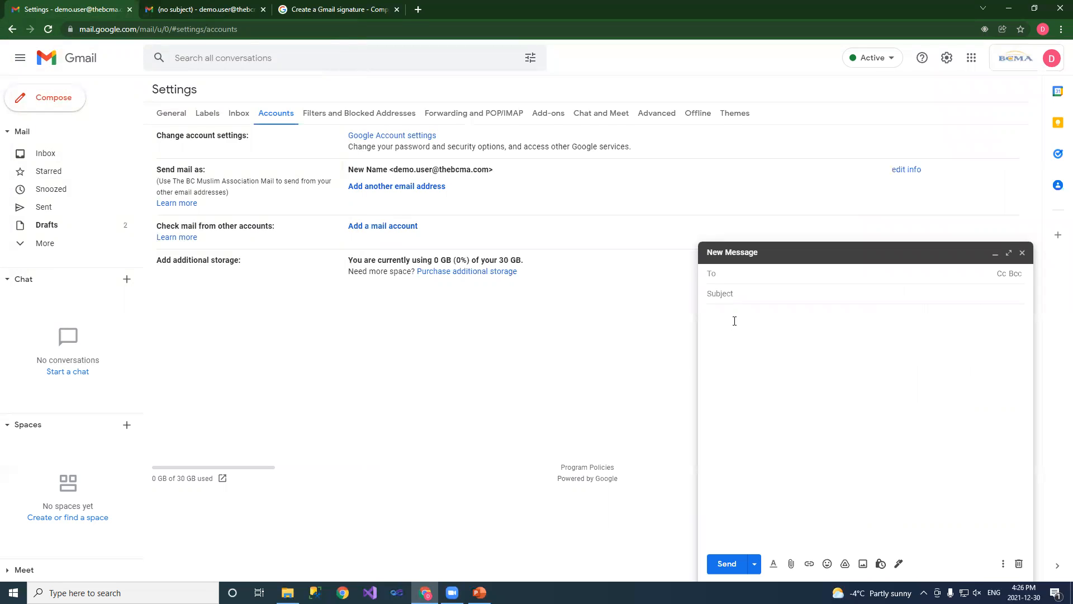
type("it")
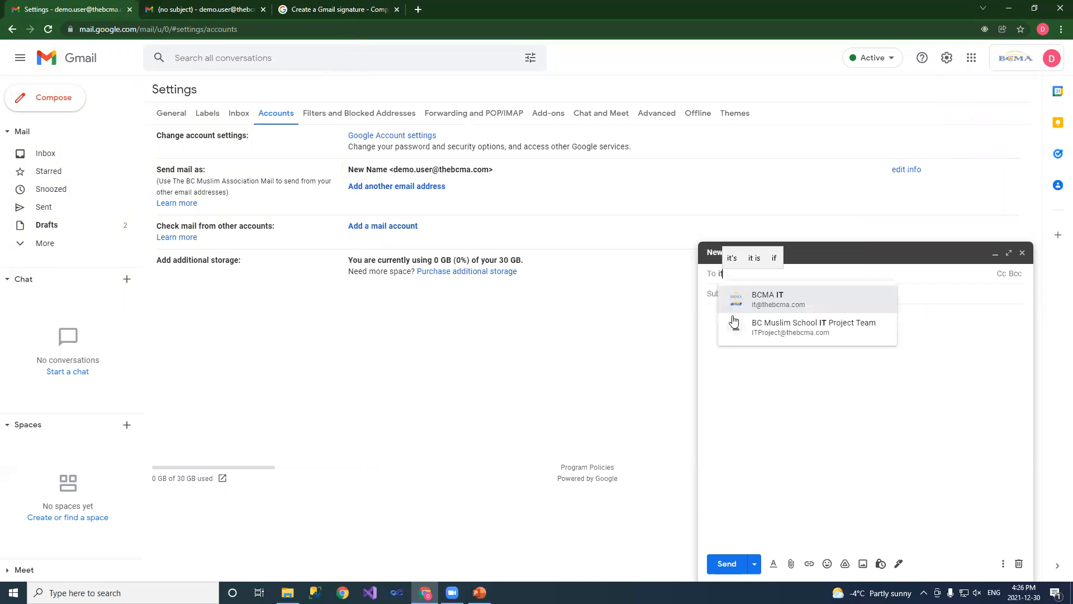
left_click(746, 303)
left_click(748, 295)
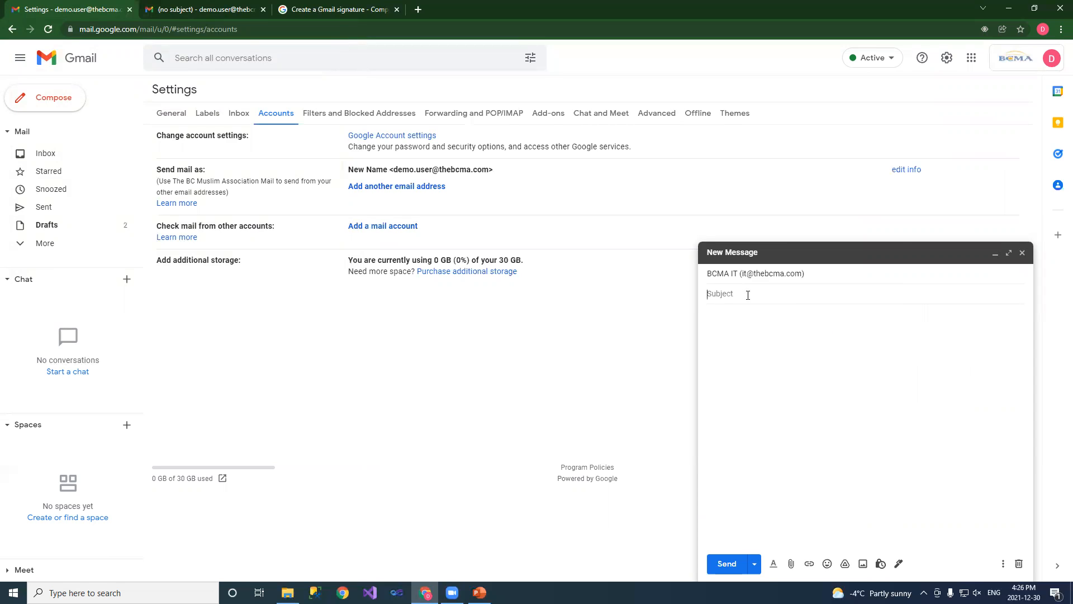
type("Test")
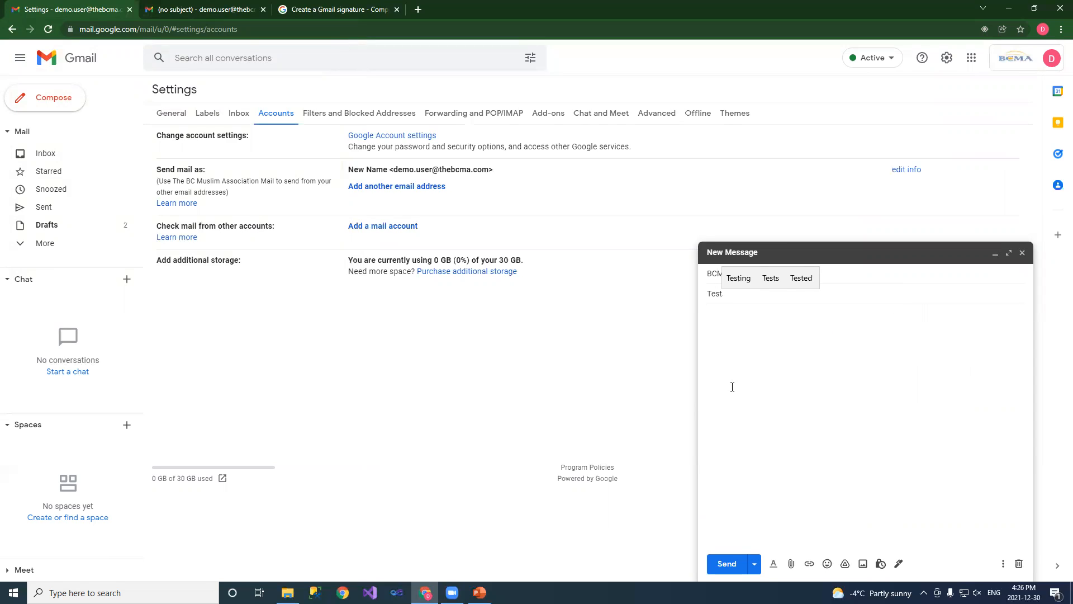
left_click(757, 351)
type("test")
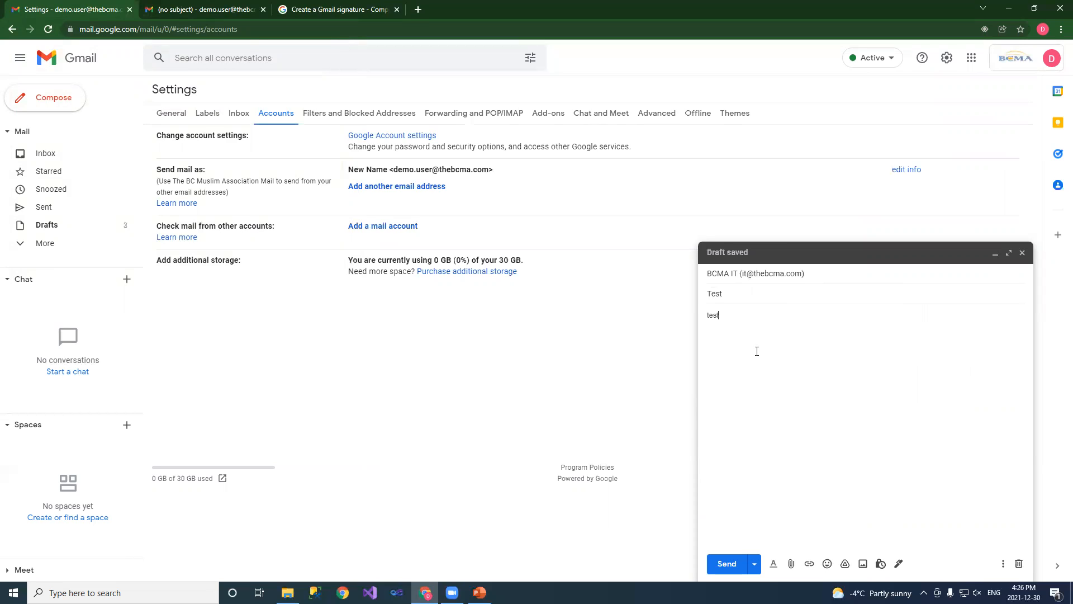
left_click(721, 567)
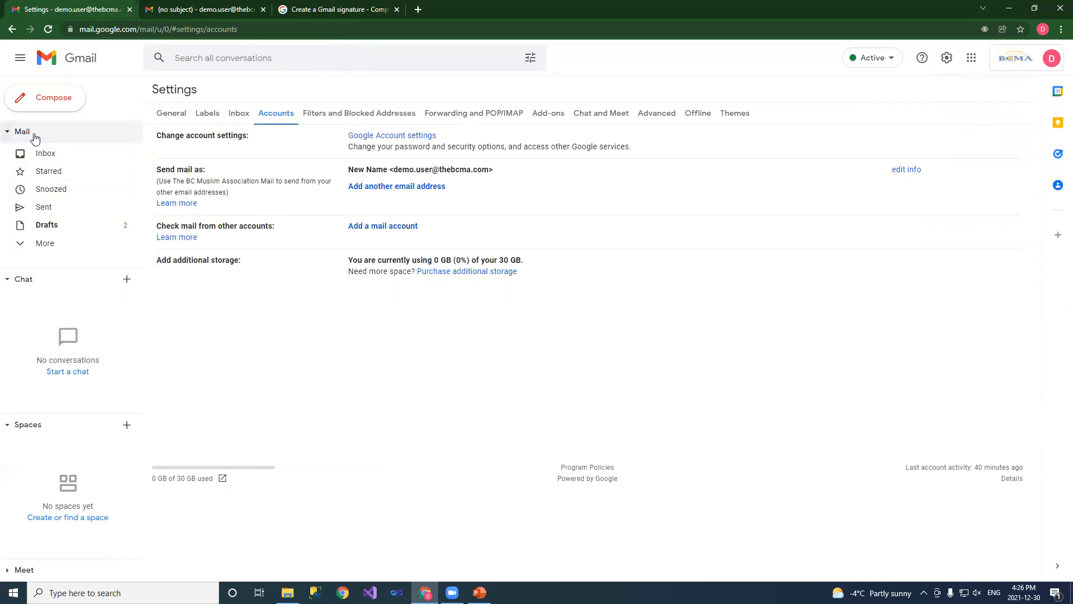
Open the Test conversation from the inbox and confirm it was sent as New Name
left_click(45, 154)
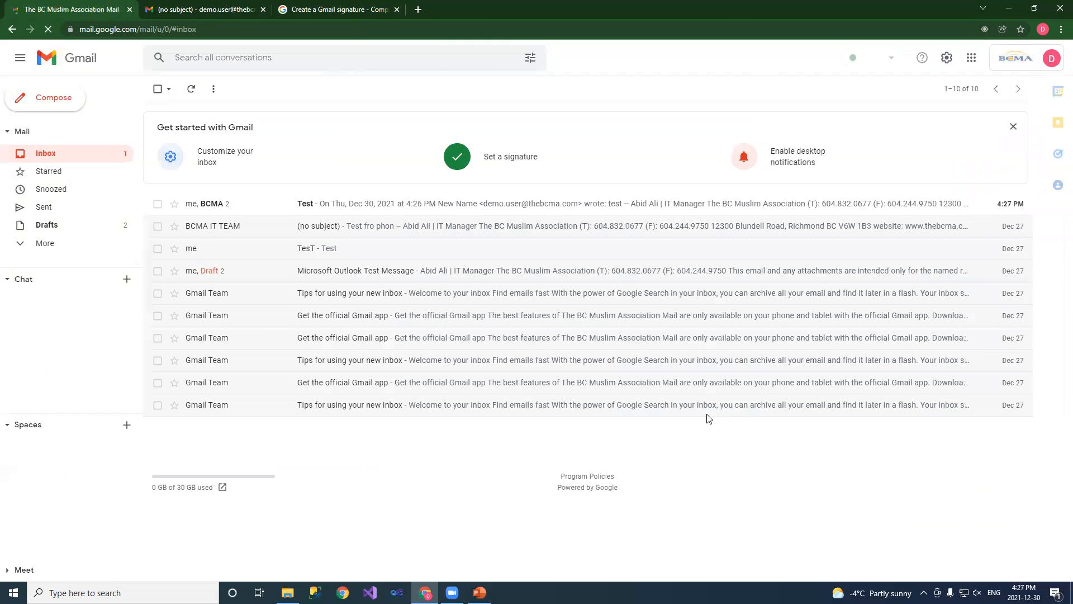
left_click(214, 204)
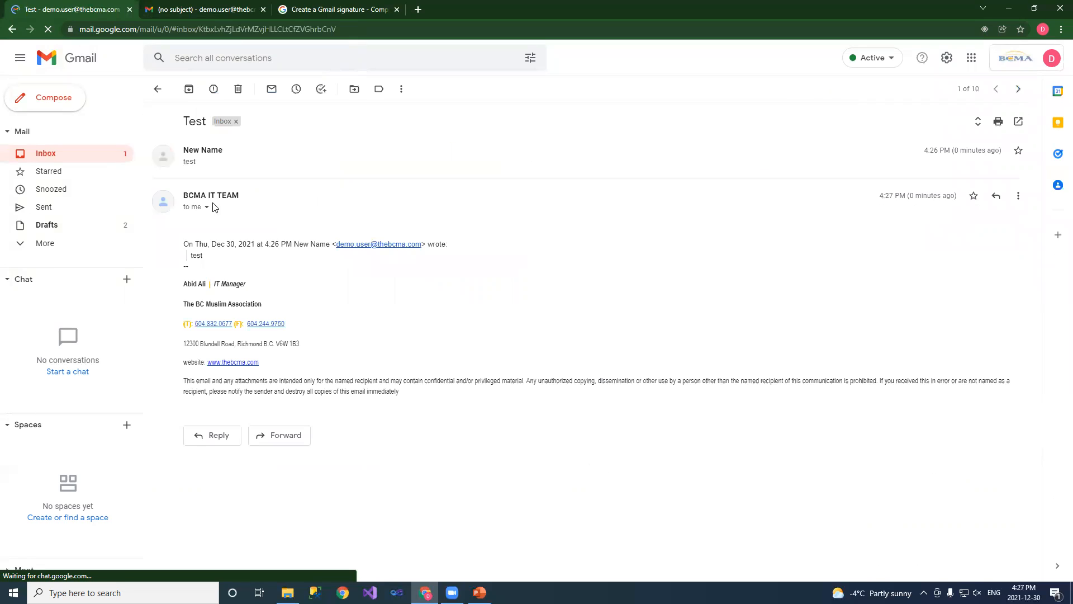
left_click_drag(225, 151, 184, 152)
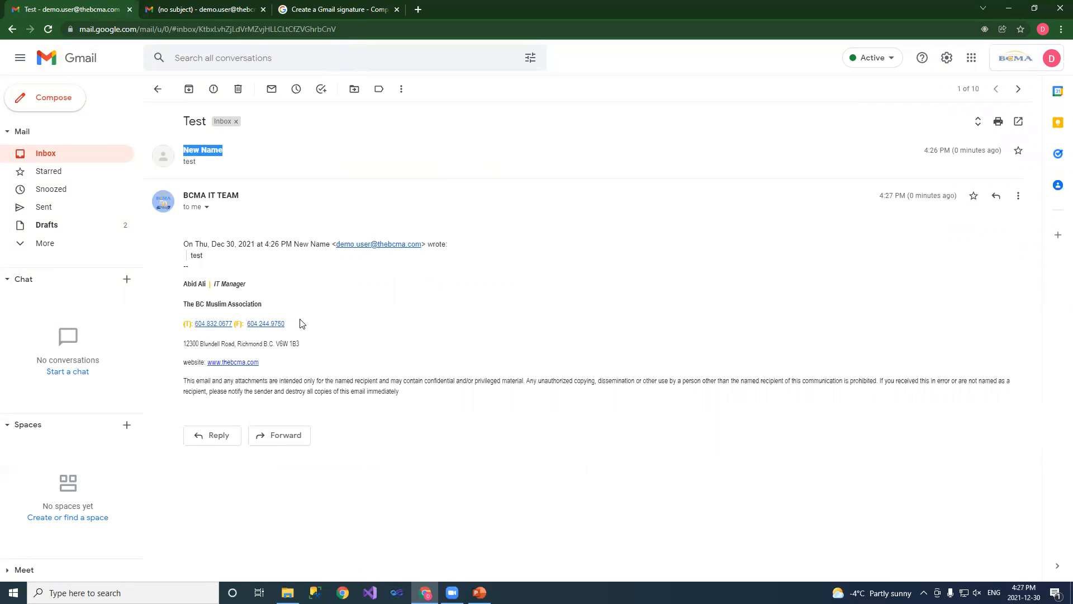
left_click(1018, 60)
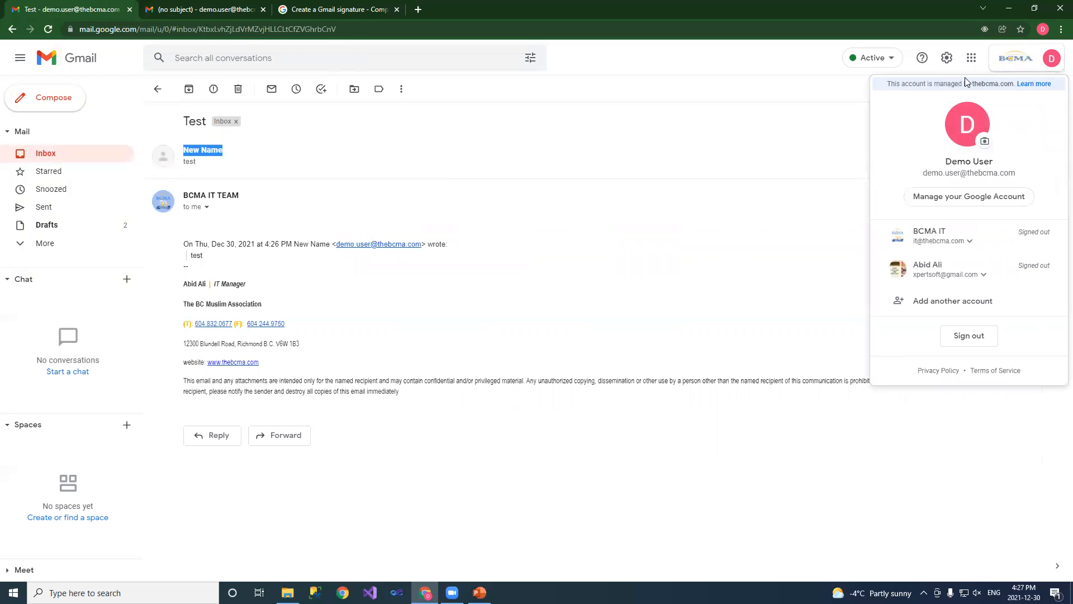
left_click(945, 59)
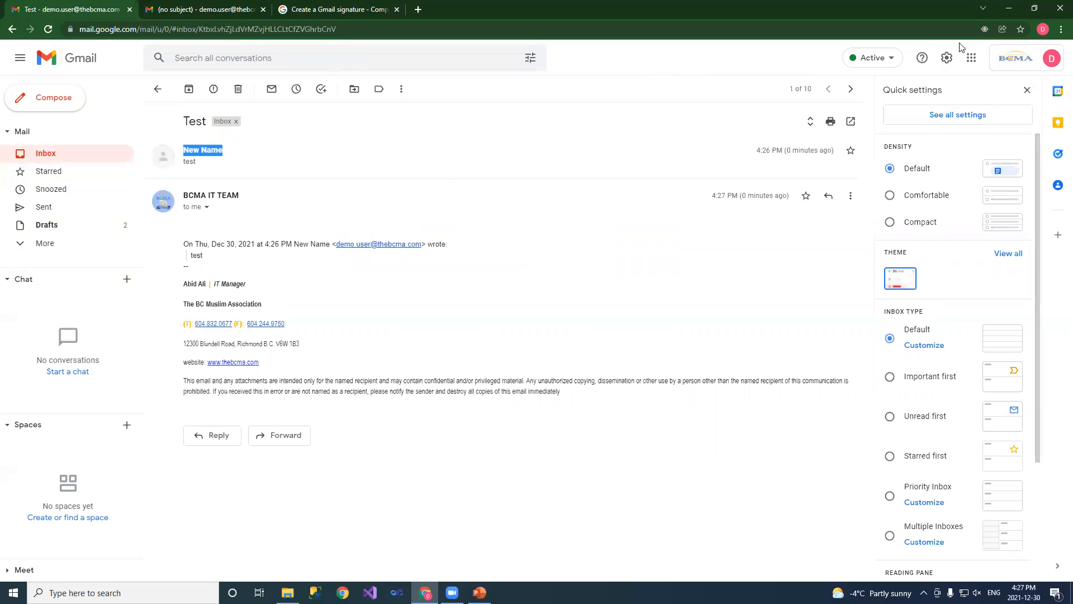
In Accounts settings, change Gmail's sender name from New Name back to the original account name
left_click(957, 114)
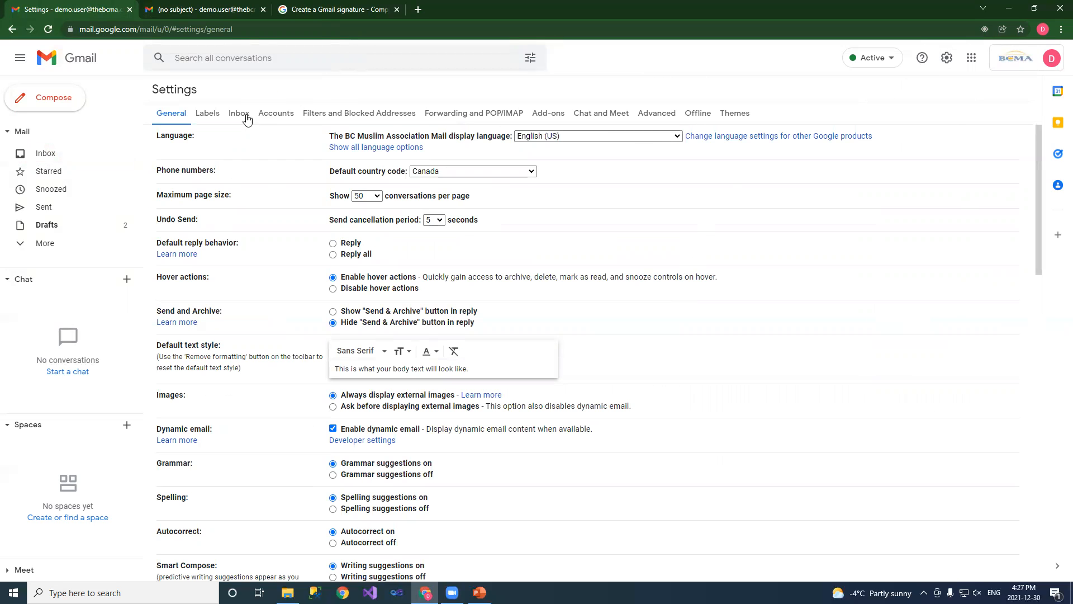
left_click(283, 116)
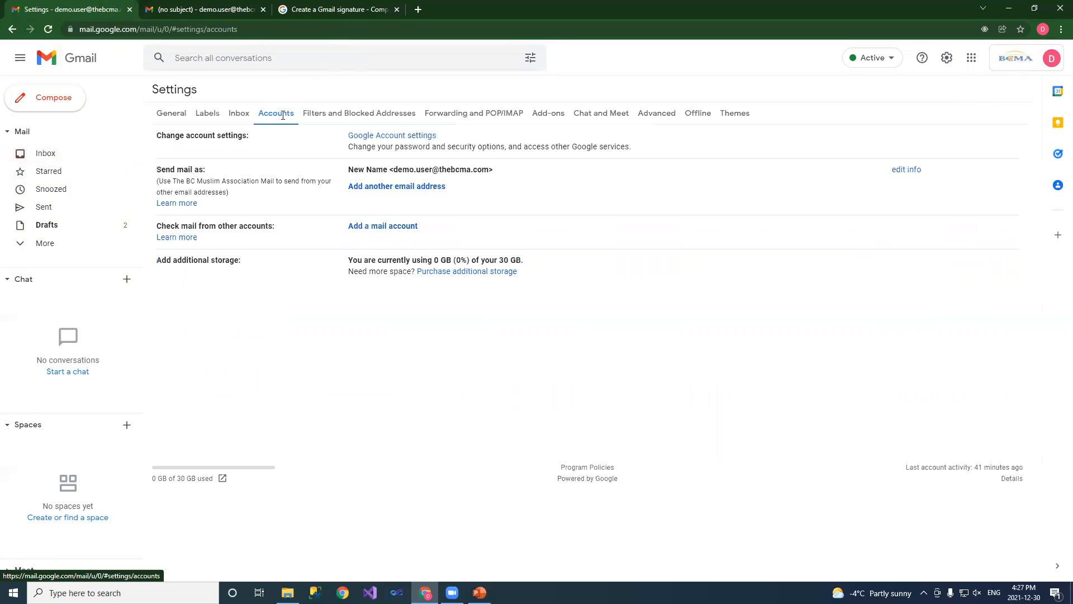
left_click(907, 169)
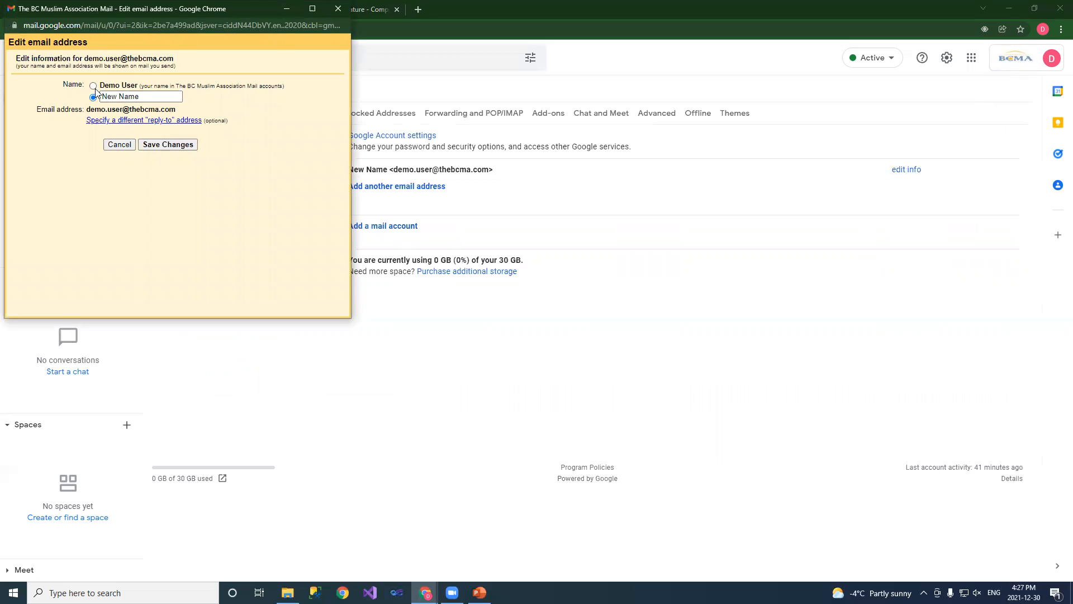
left_click(170, 145)
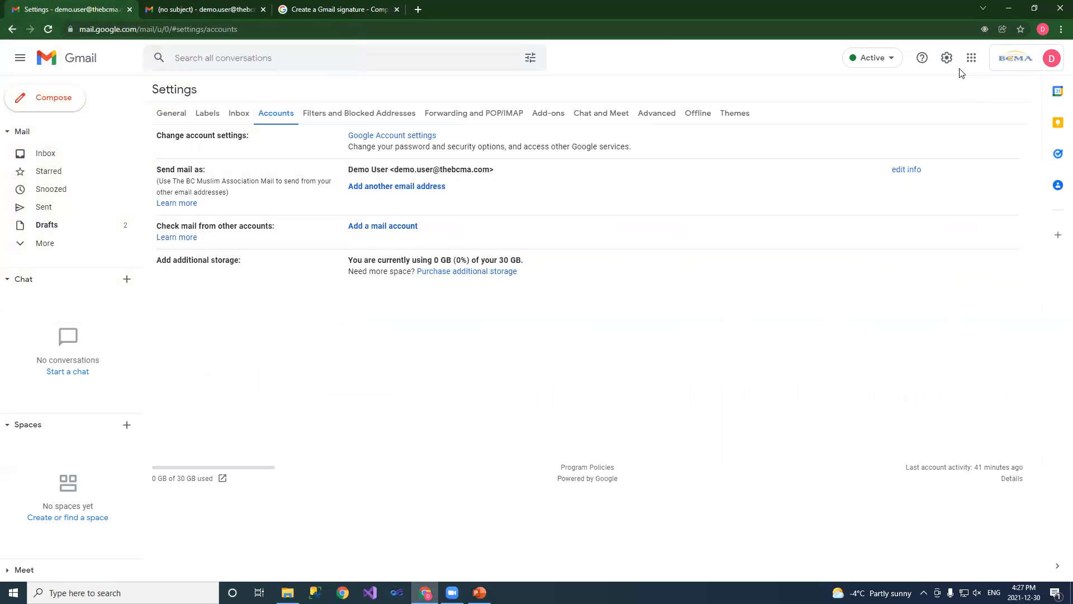
left_click(1023, 65)
Verify the password and rename the Google Account to first name 'New', last name 'Name'
left_click(983, 196)
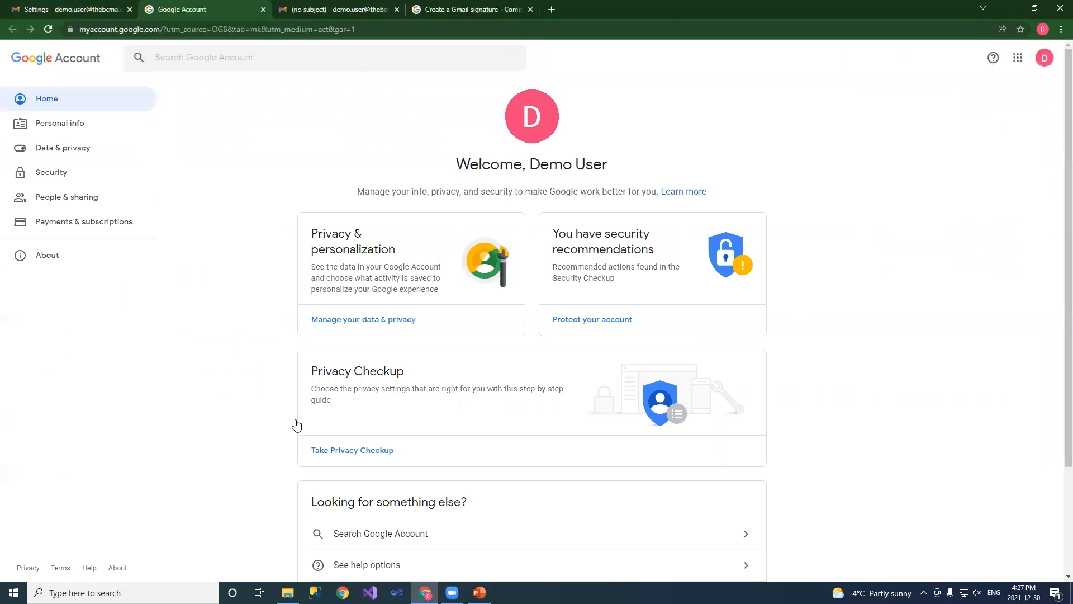
left_click(59, 130)
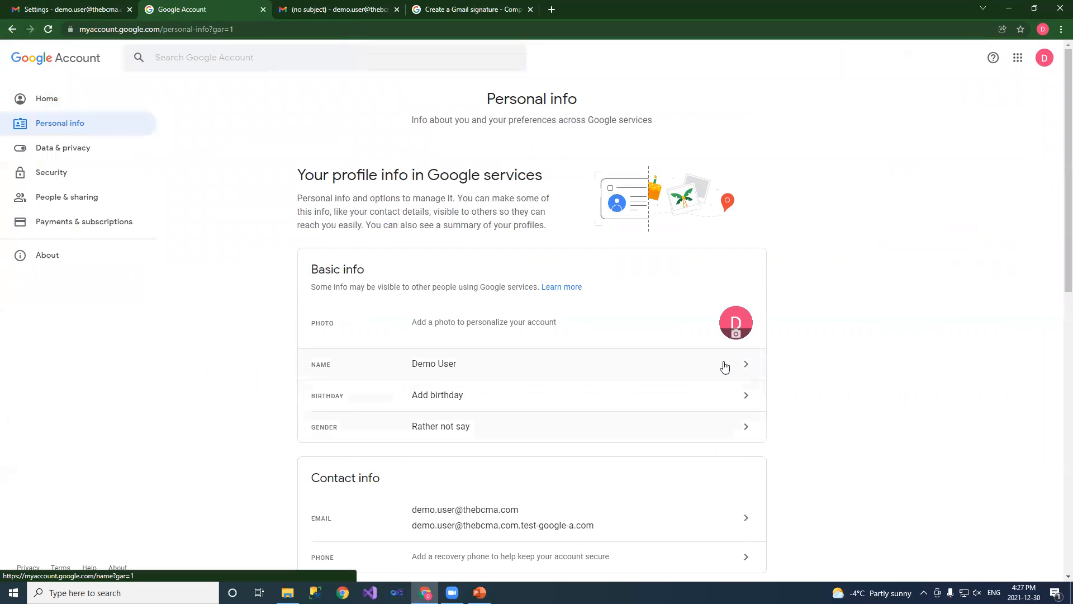
left_click(744, 364)
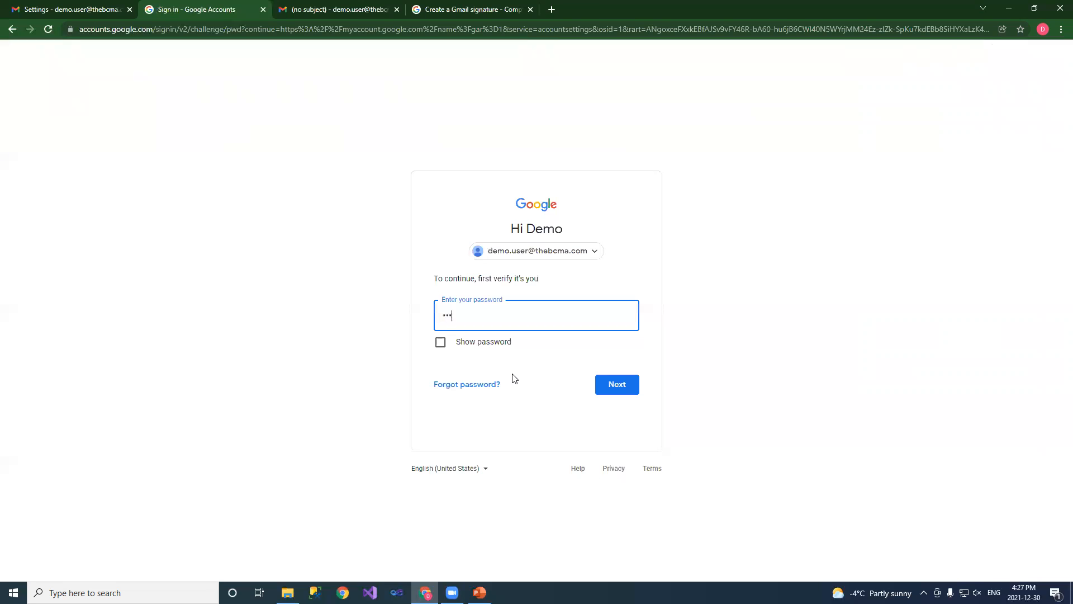
key("Return")
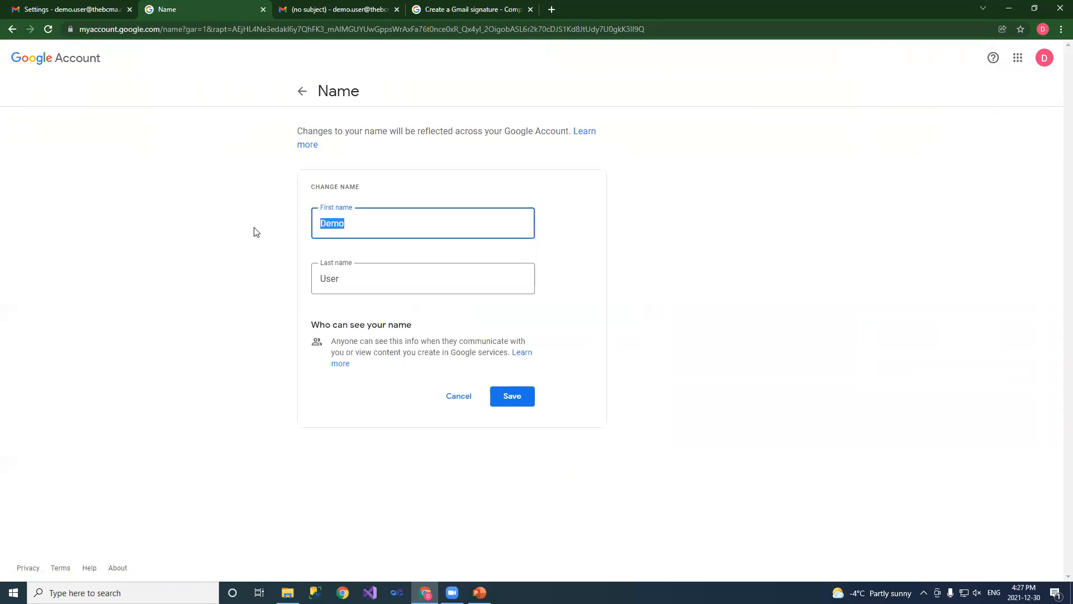
type("New")
key("Tab")
type("Name")
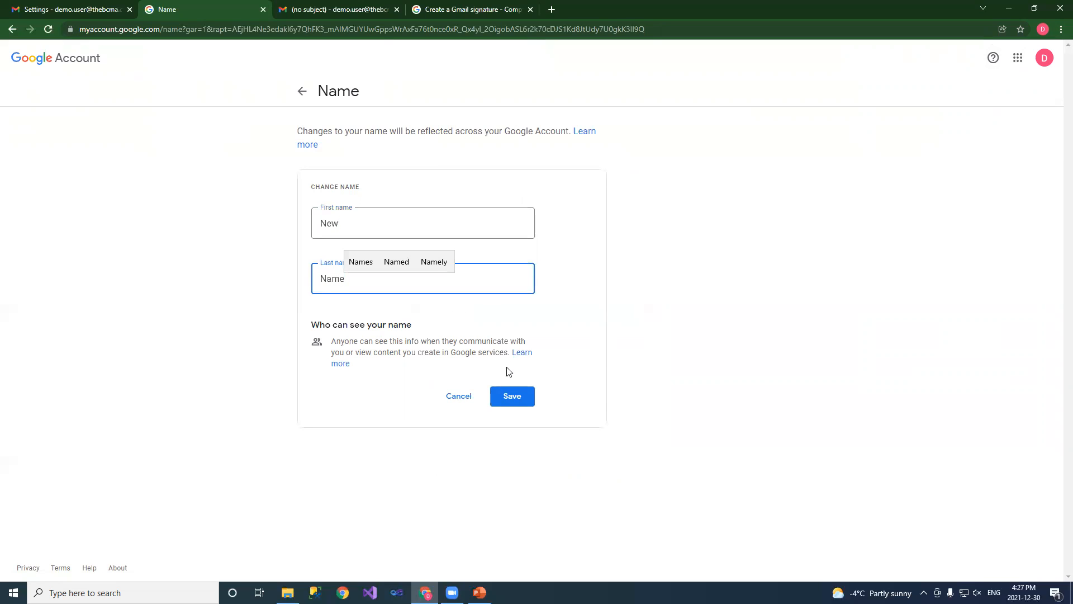
left_click(512, 398)
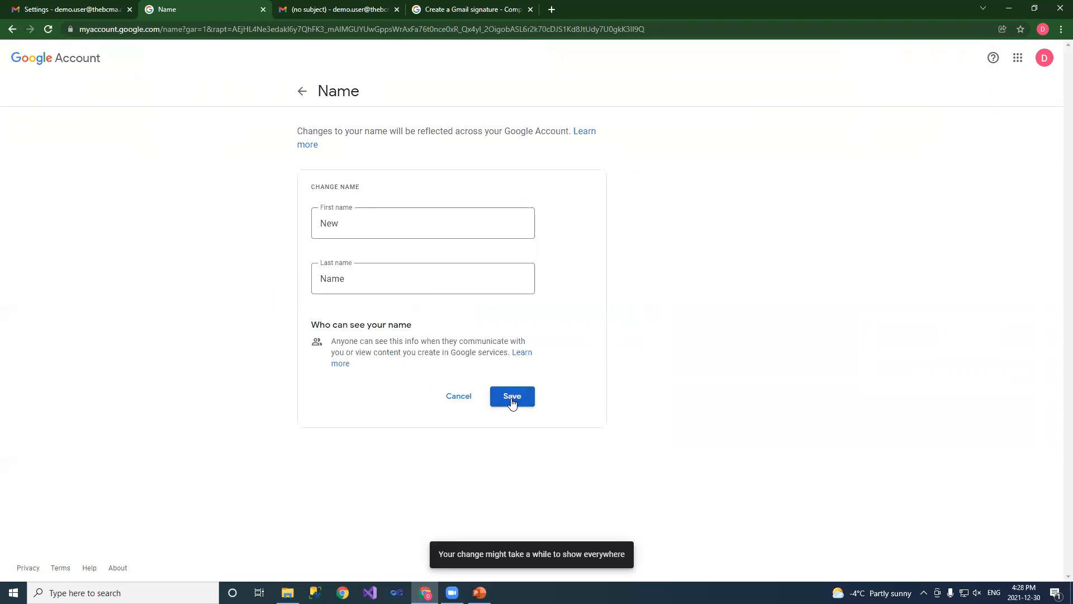
Confirm the new name in the account menu, then switch to PowerPoint's Lesson Summary slide
left_click(302, 91)
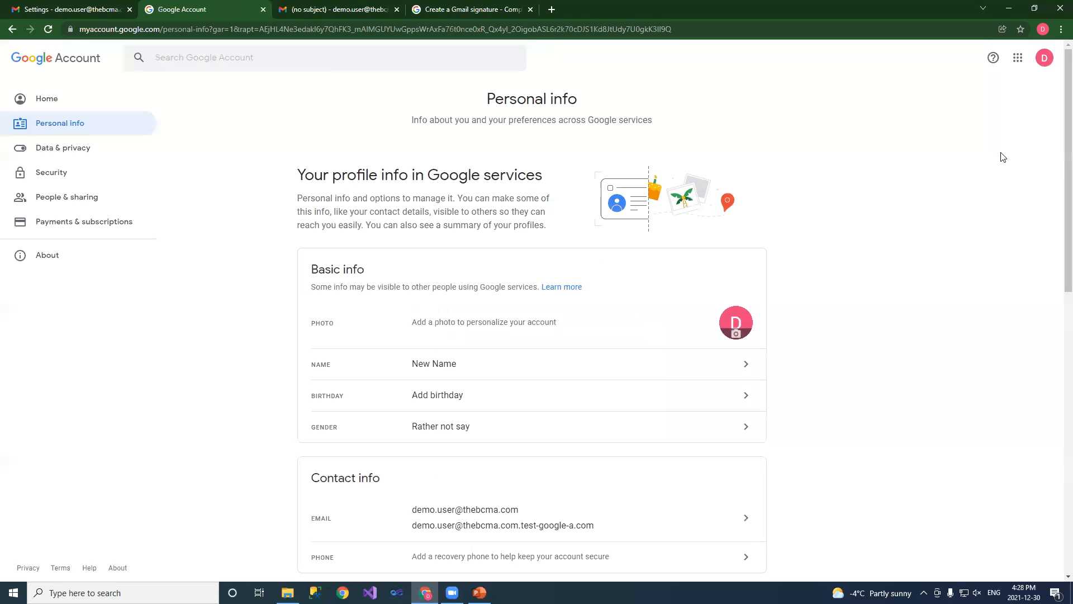
left_click(1045, 60)
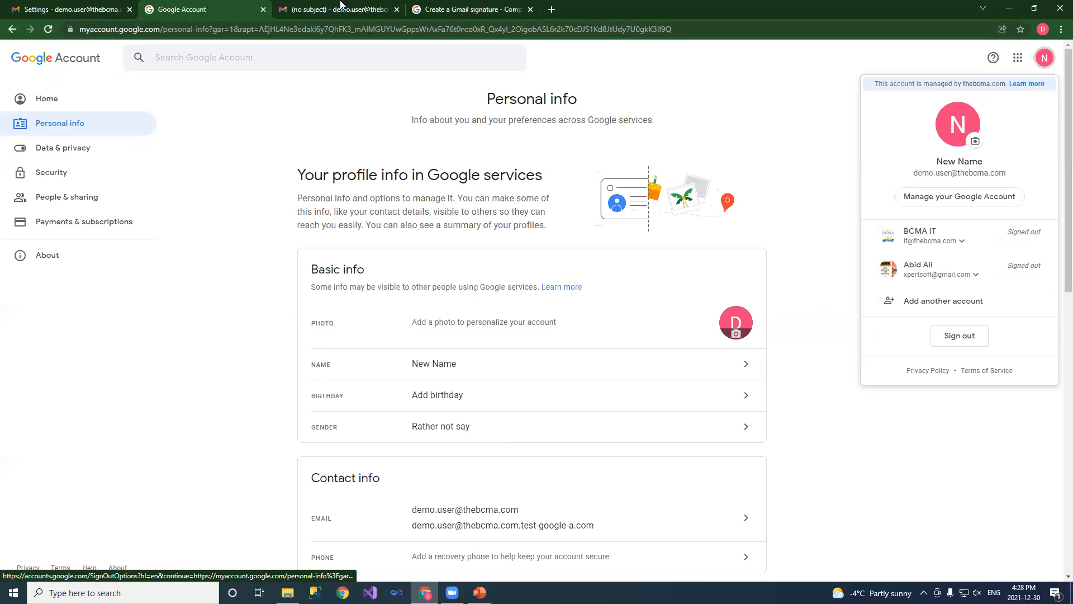
left_click(480, 592)
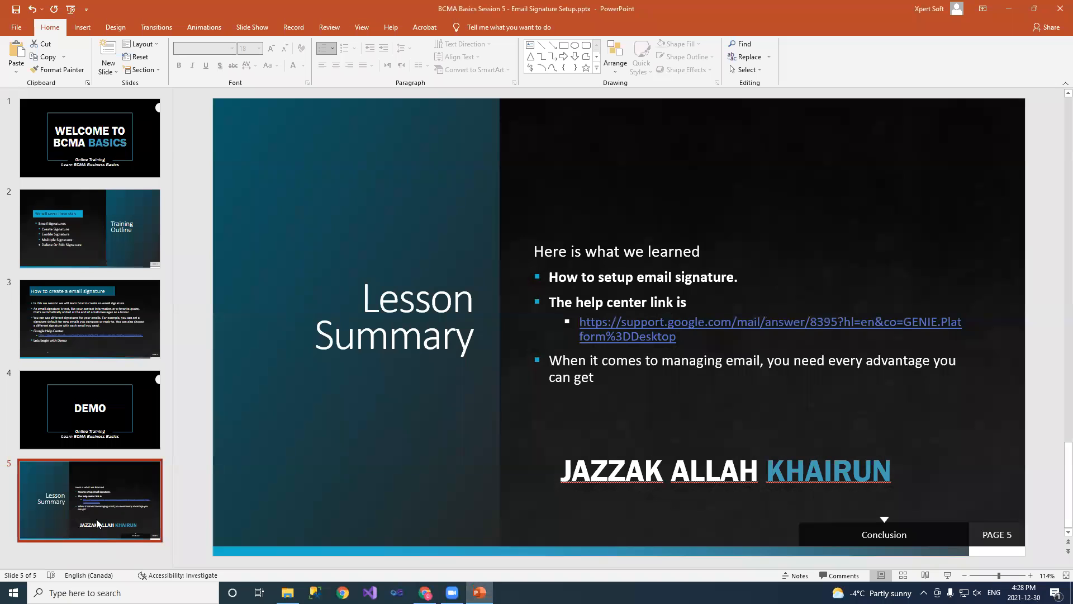